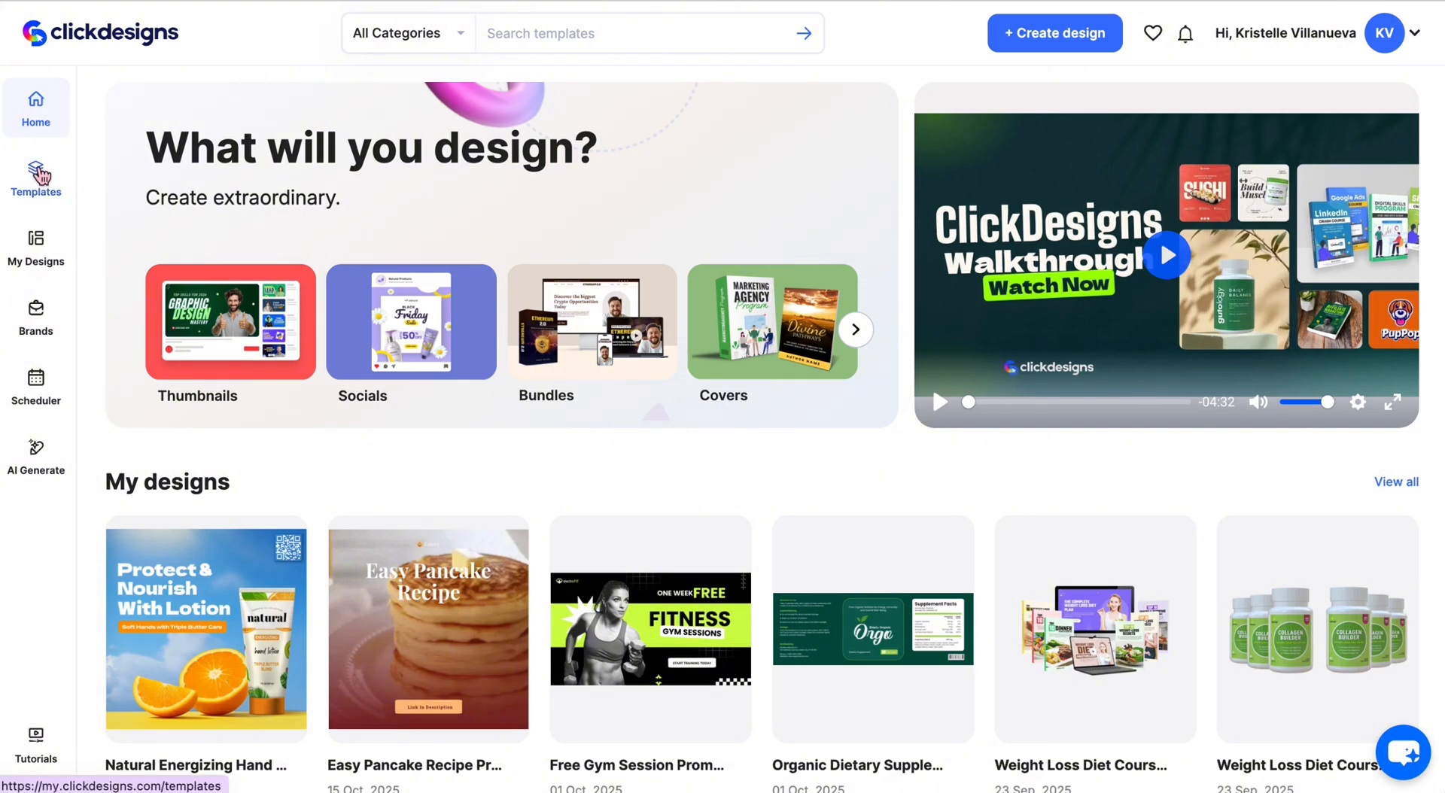
- Open the Templates page and browse the latest Thumbnails, Socials, Bundles and Covers rows
left_click(37, 174)
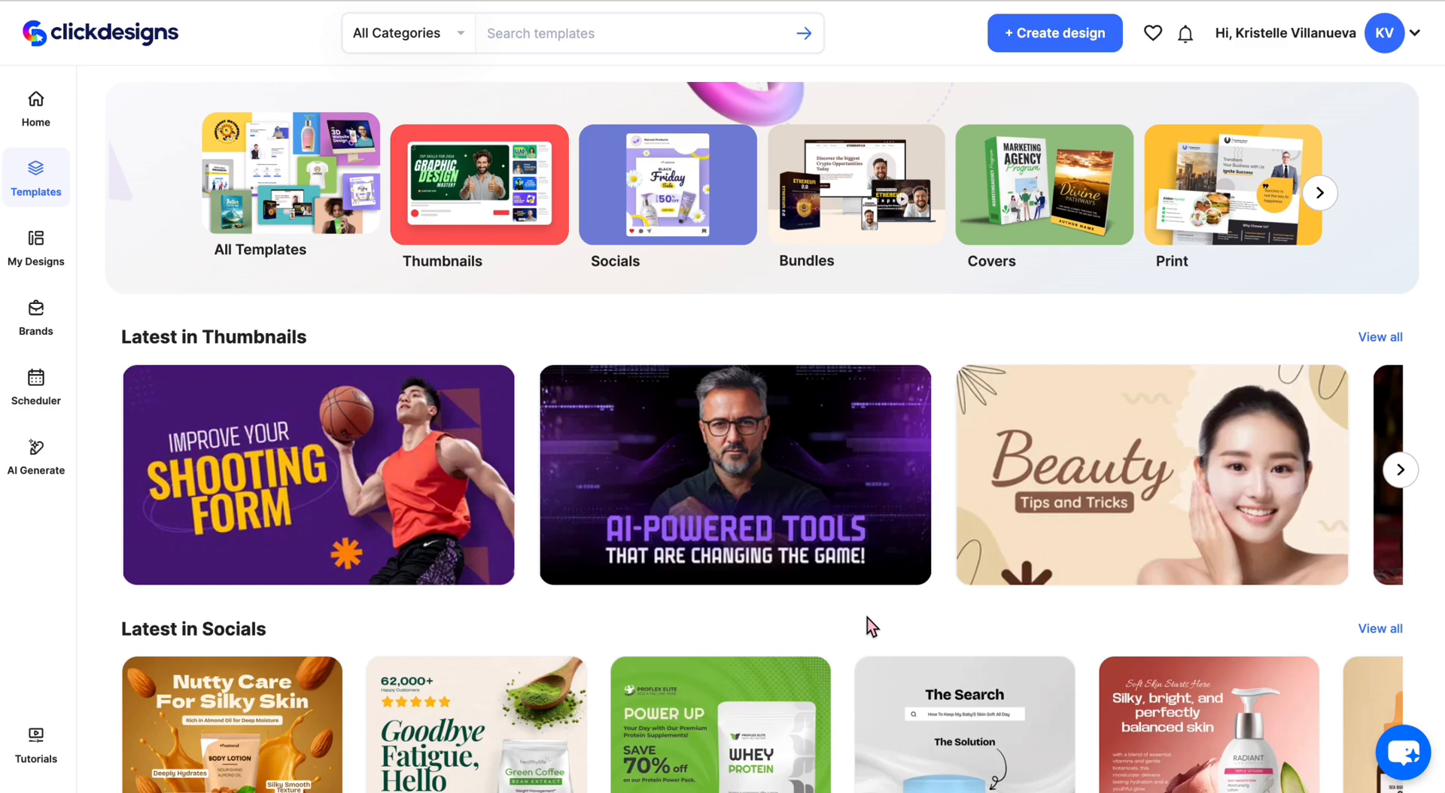
scroll(867, 618, "down", 8)
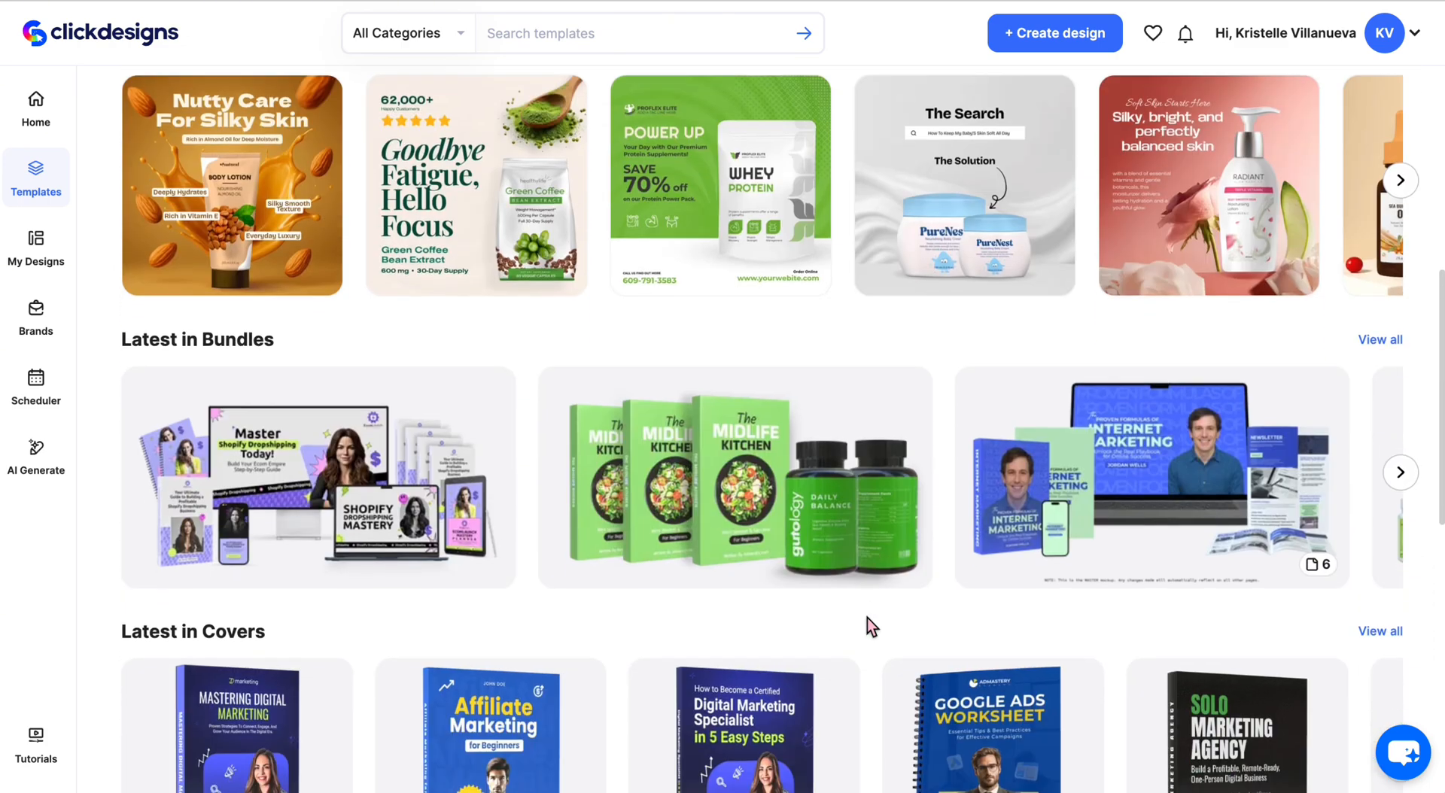
scroll(867, 619, "down", 4)
scroll(867, 619, "up", 7)
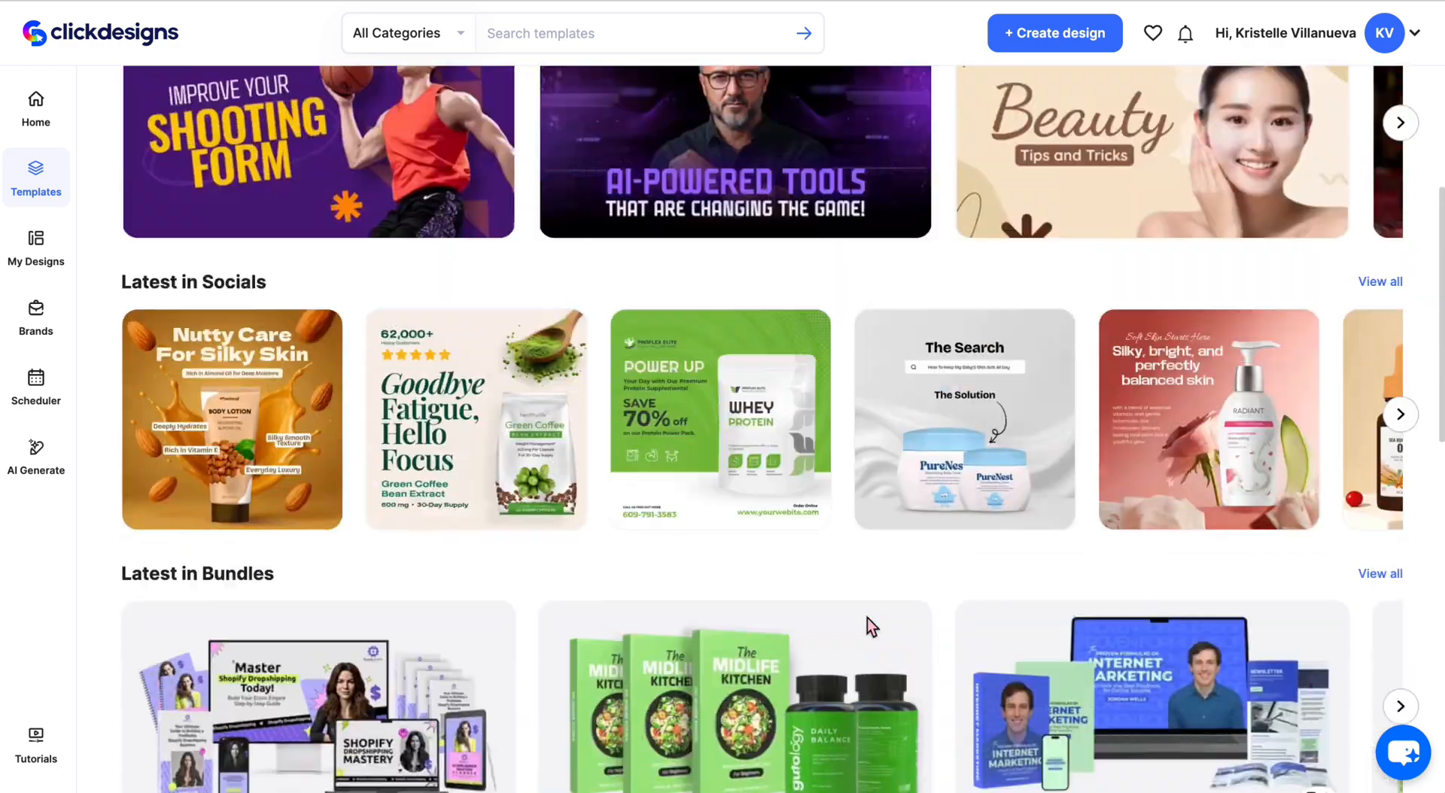
scroll(867, 617, "up", 5)
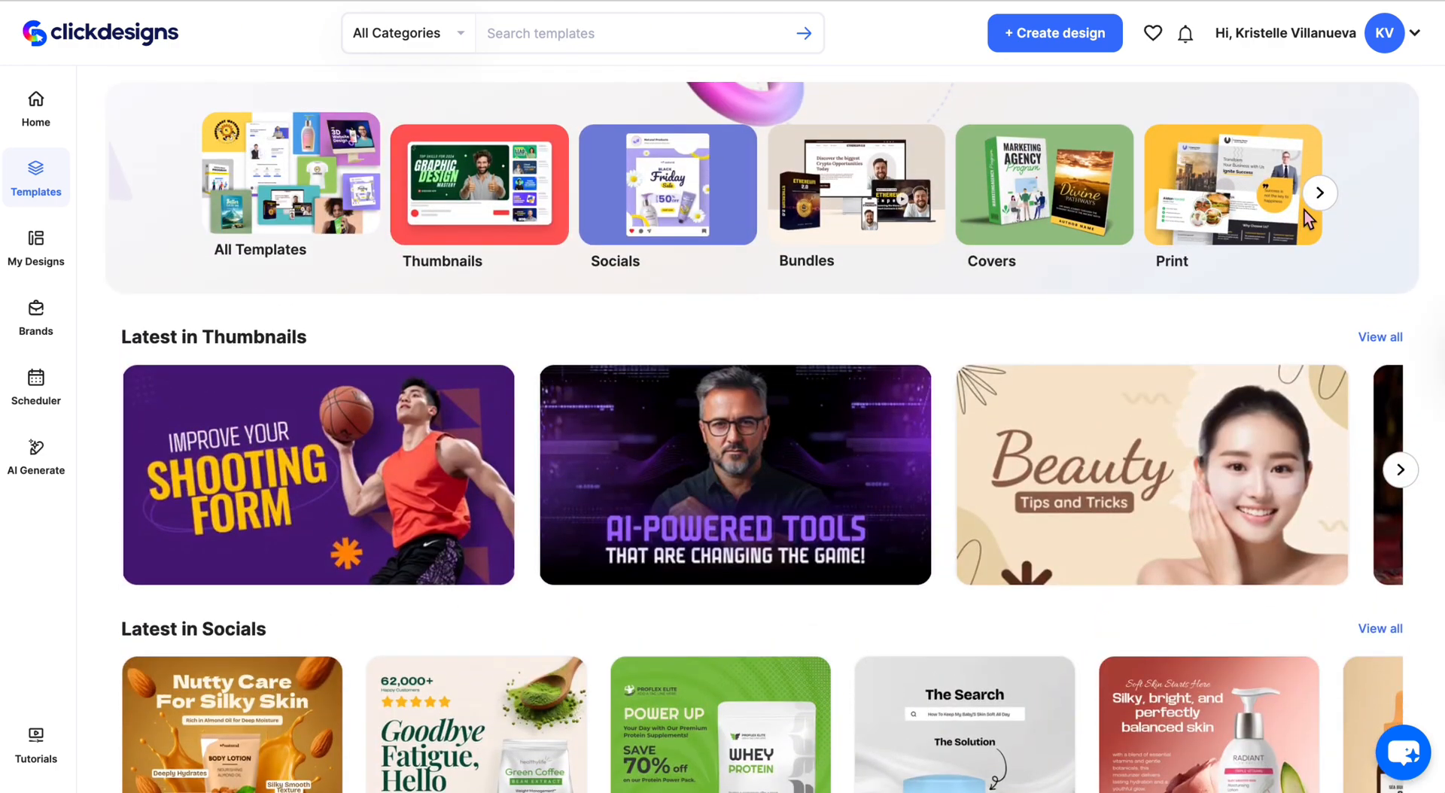
- Filter templates to Packaging > Cosmetics and browse the jar, dropper and tube mockups
left_click(1320, 194)
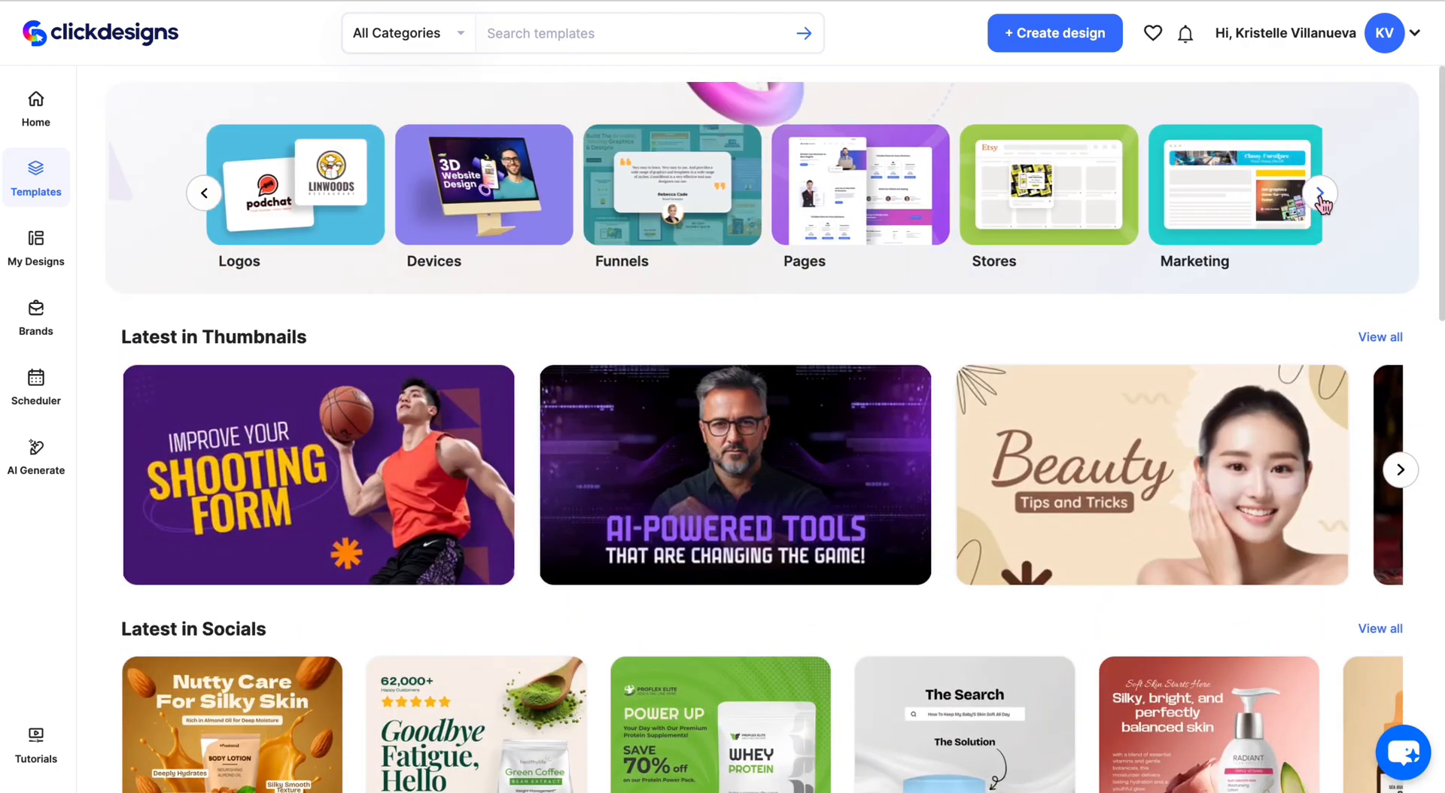
left_click(1046, 181)
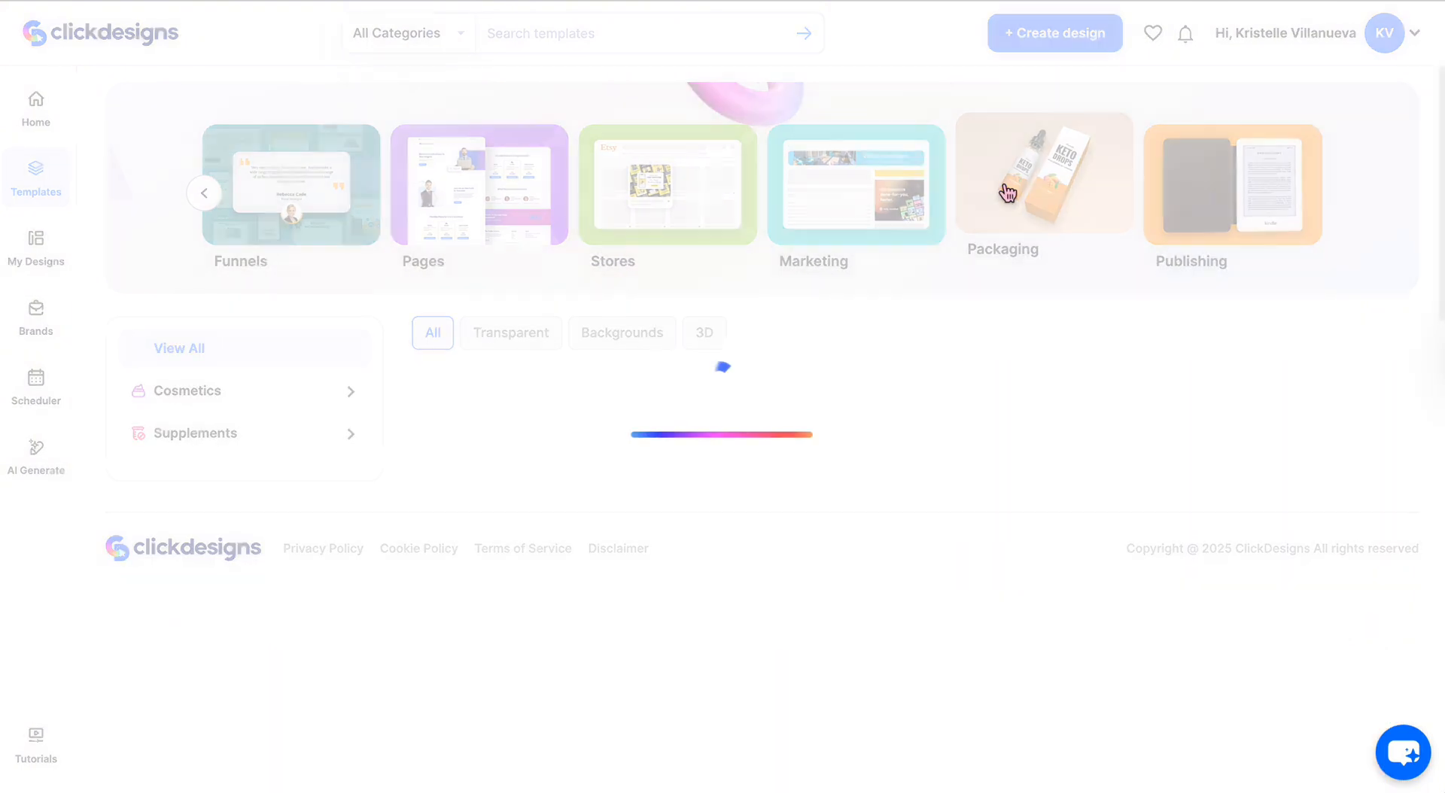
left_click(205, 291)
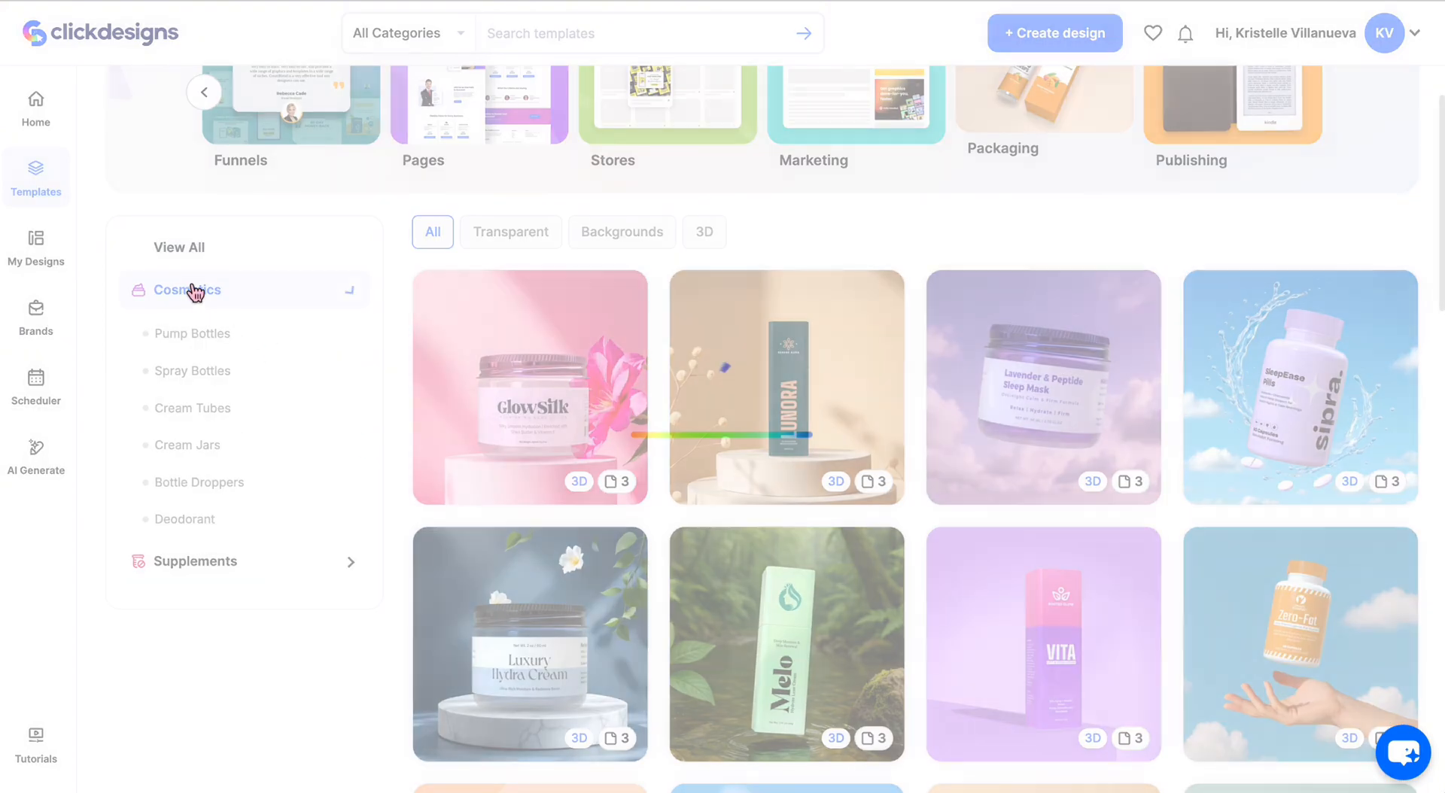
scroll(941, 350, "up", 2)
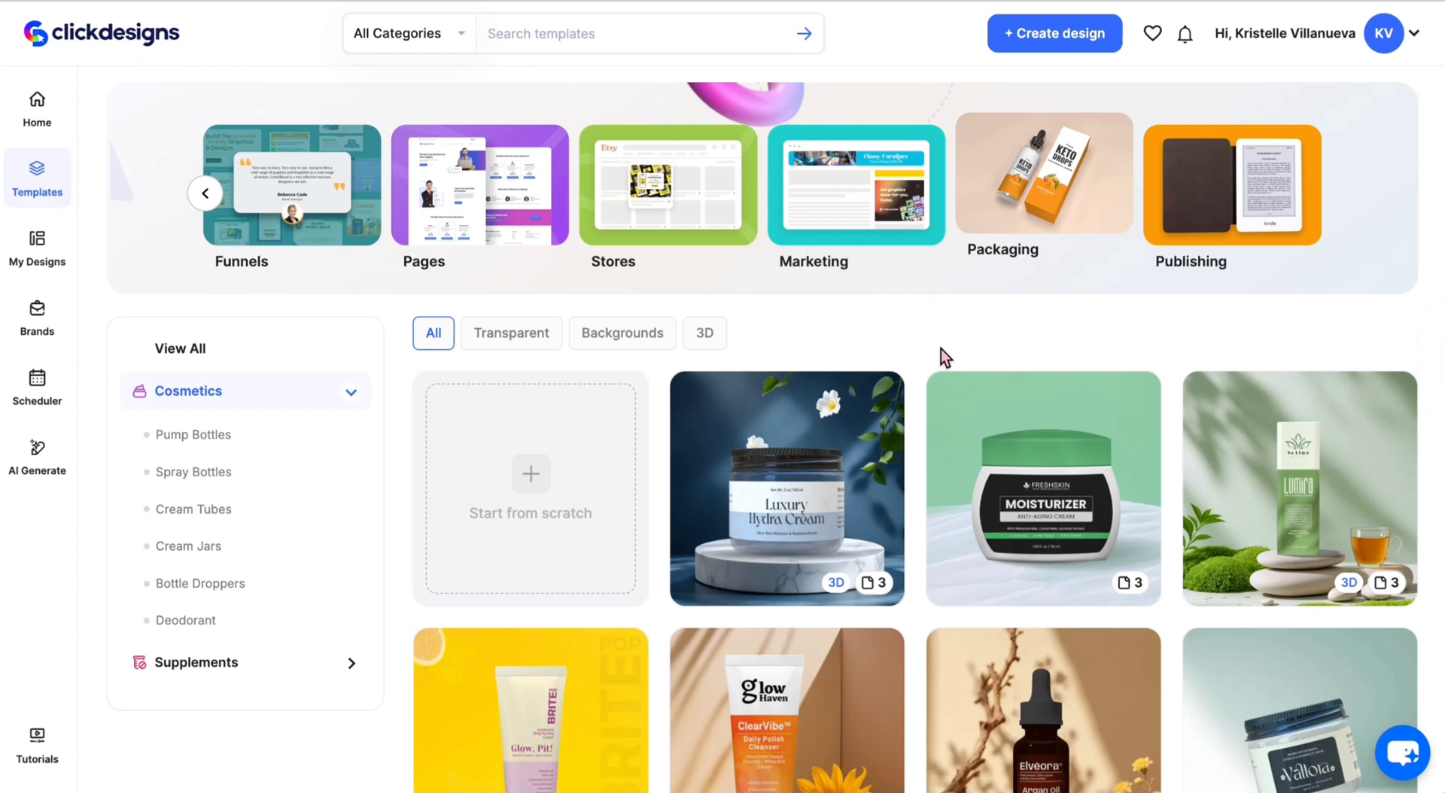
scroll(940, 349, "down", 3)
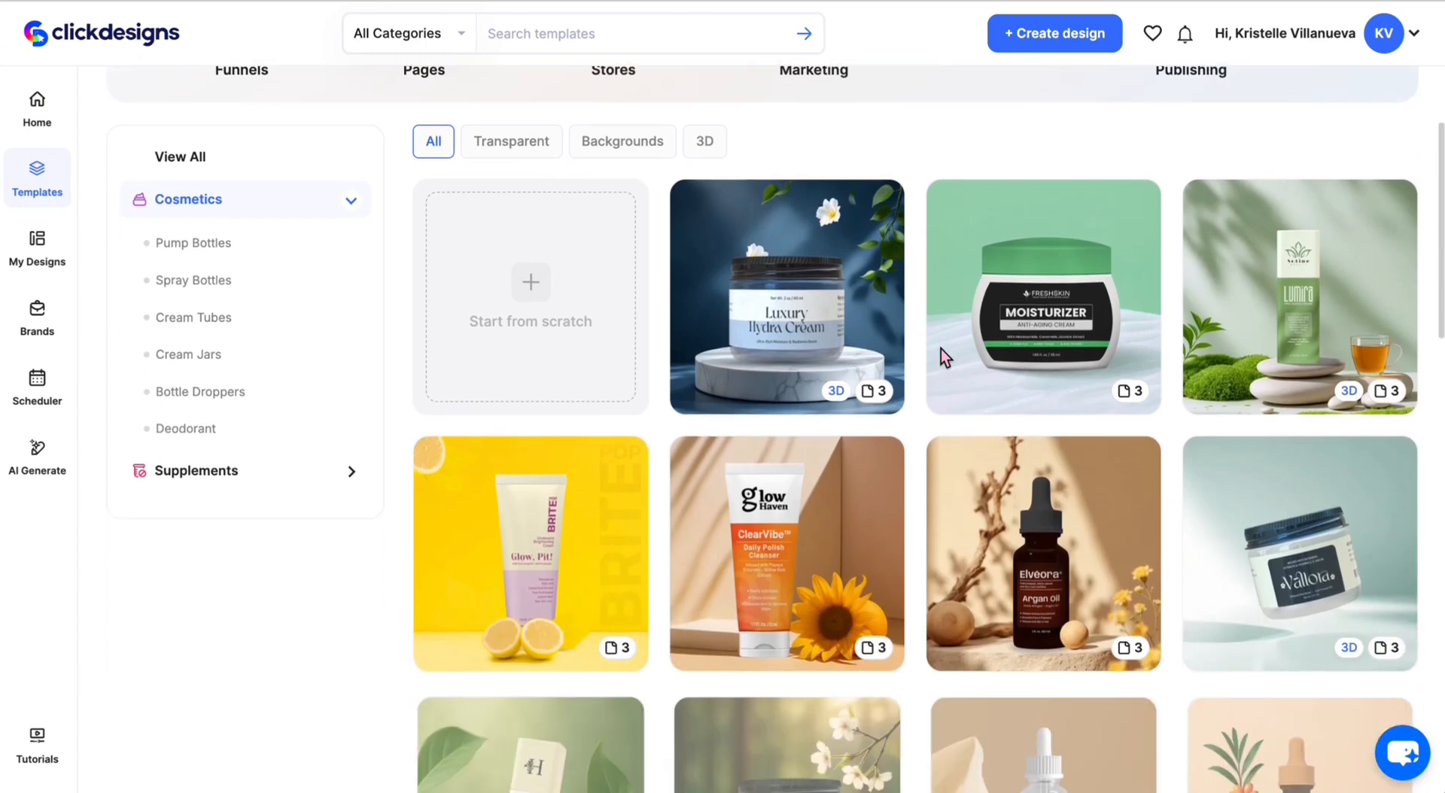
scroll(941, 349, "down", 2)
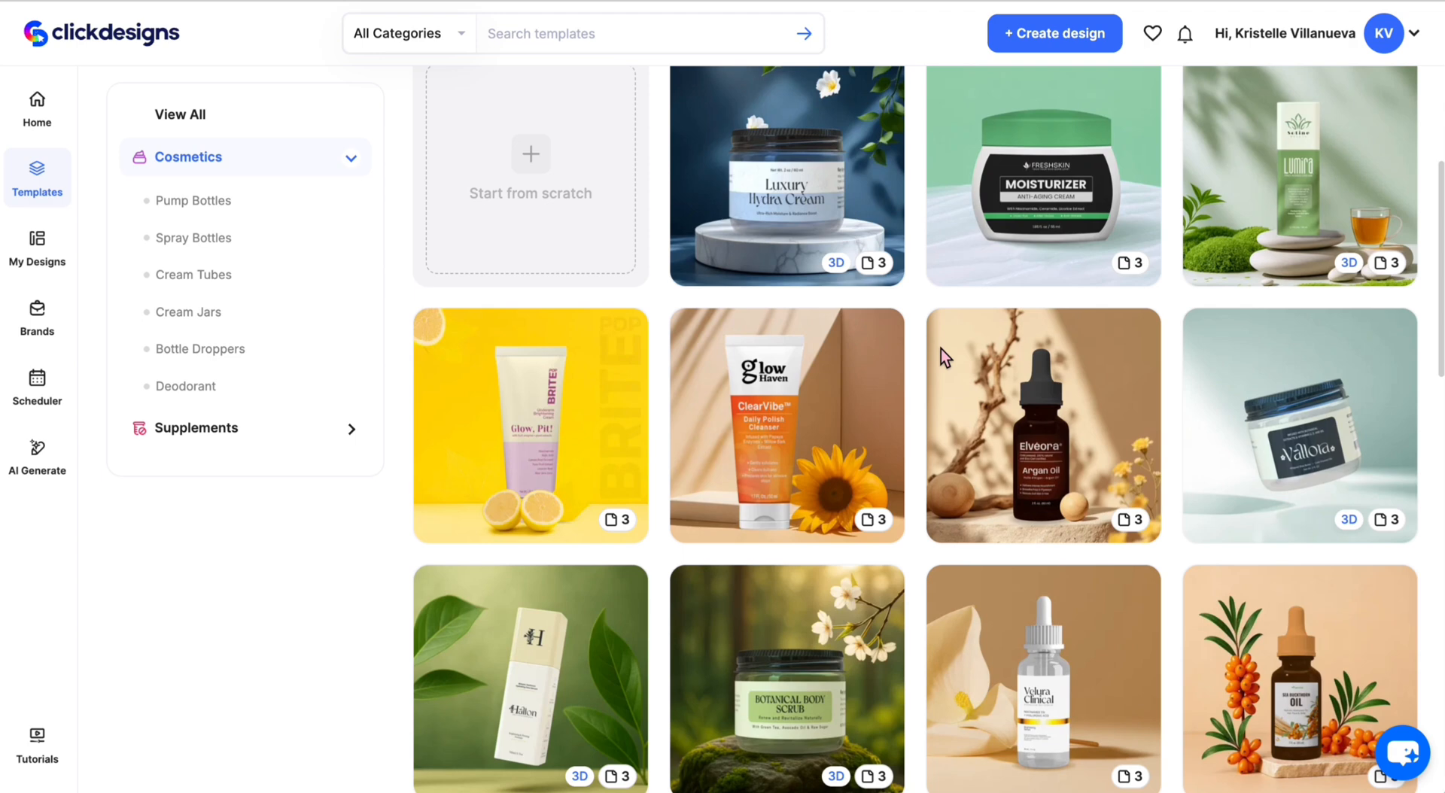
scroll(941, 349, "down", 1)
scroll(941, 349, "down", 1)
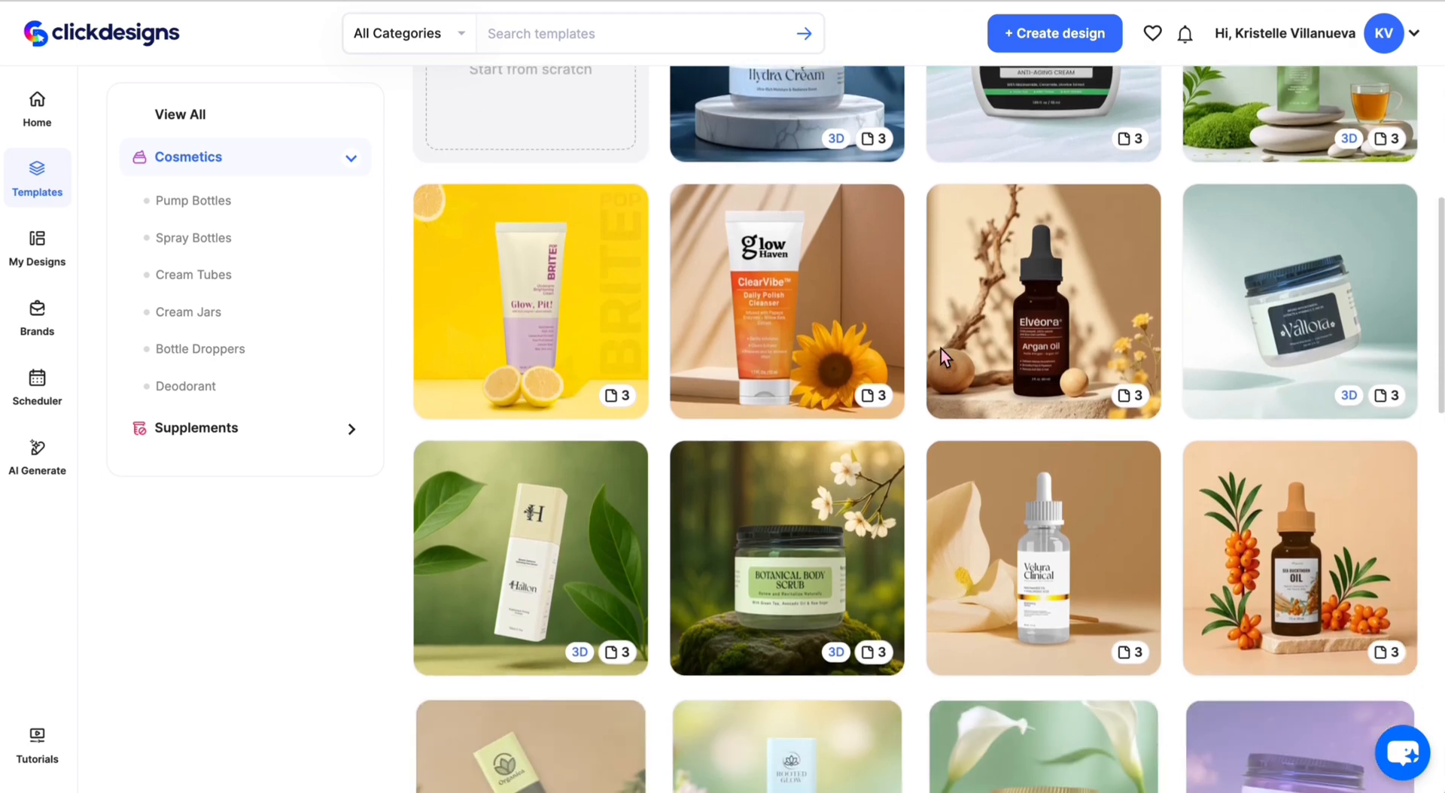
scroll(941, 349, "down", 4)
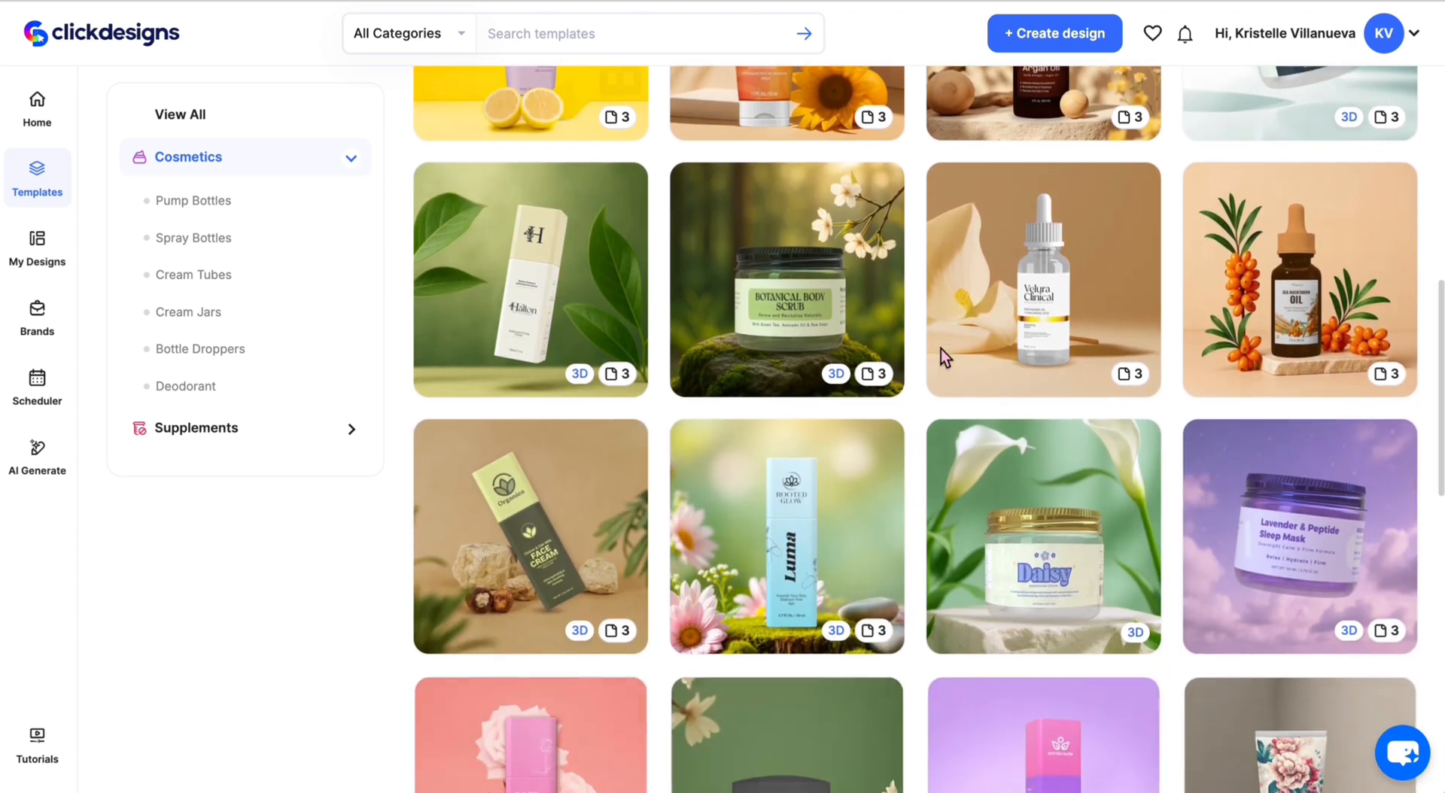
scroll(941, 349, "down", 2)
scroll(941, 350, "up", 6)
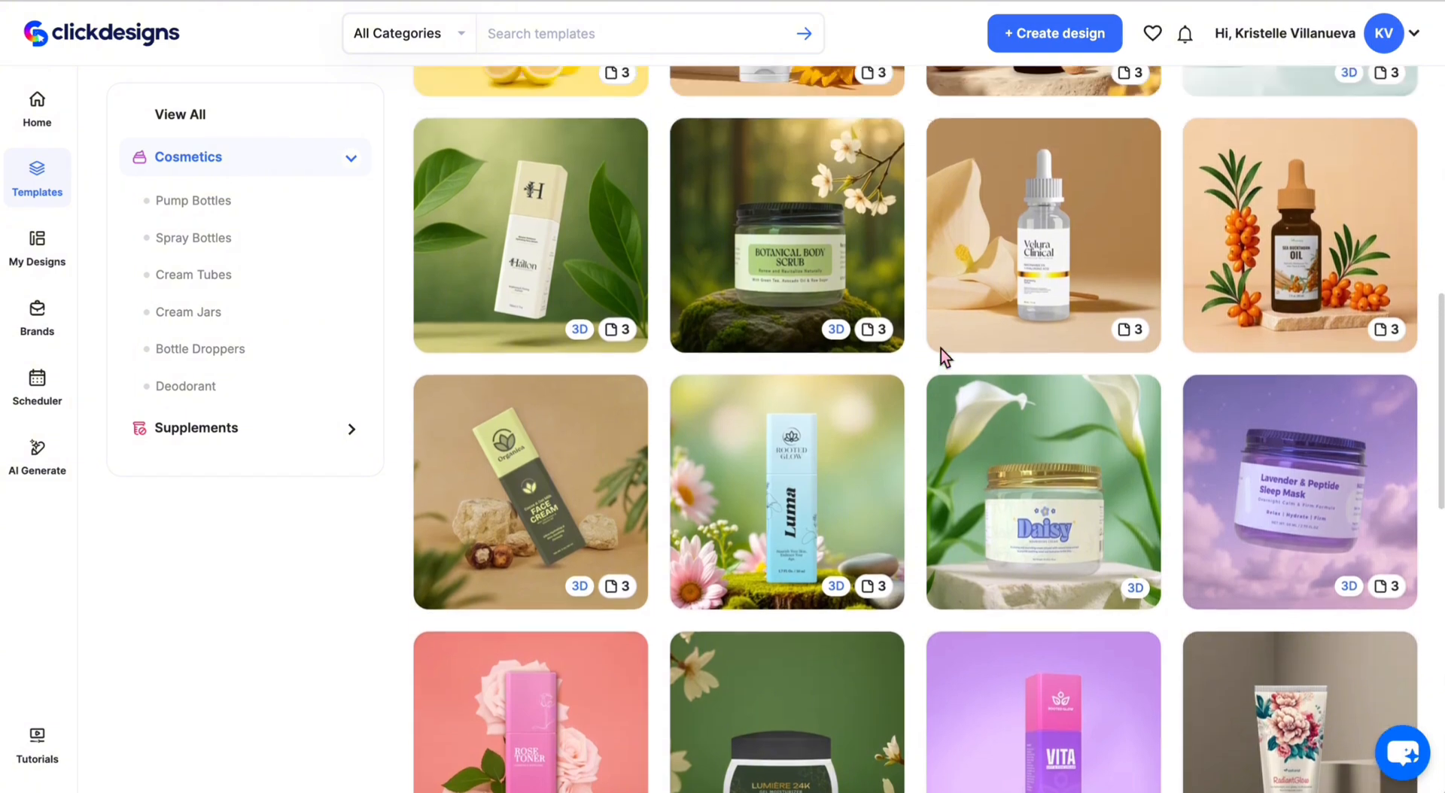
scroll(941, 349, "up", 4)
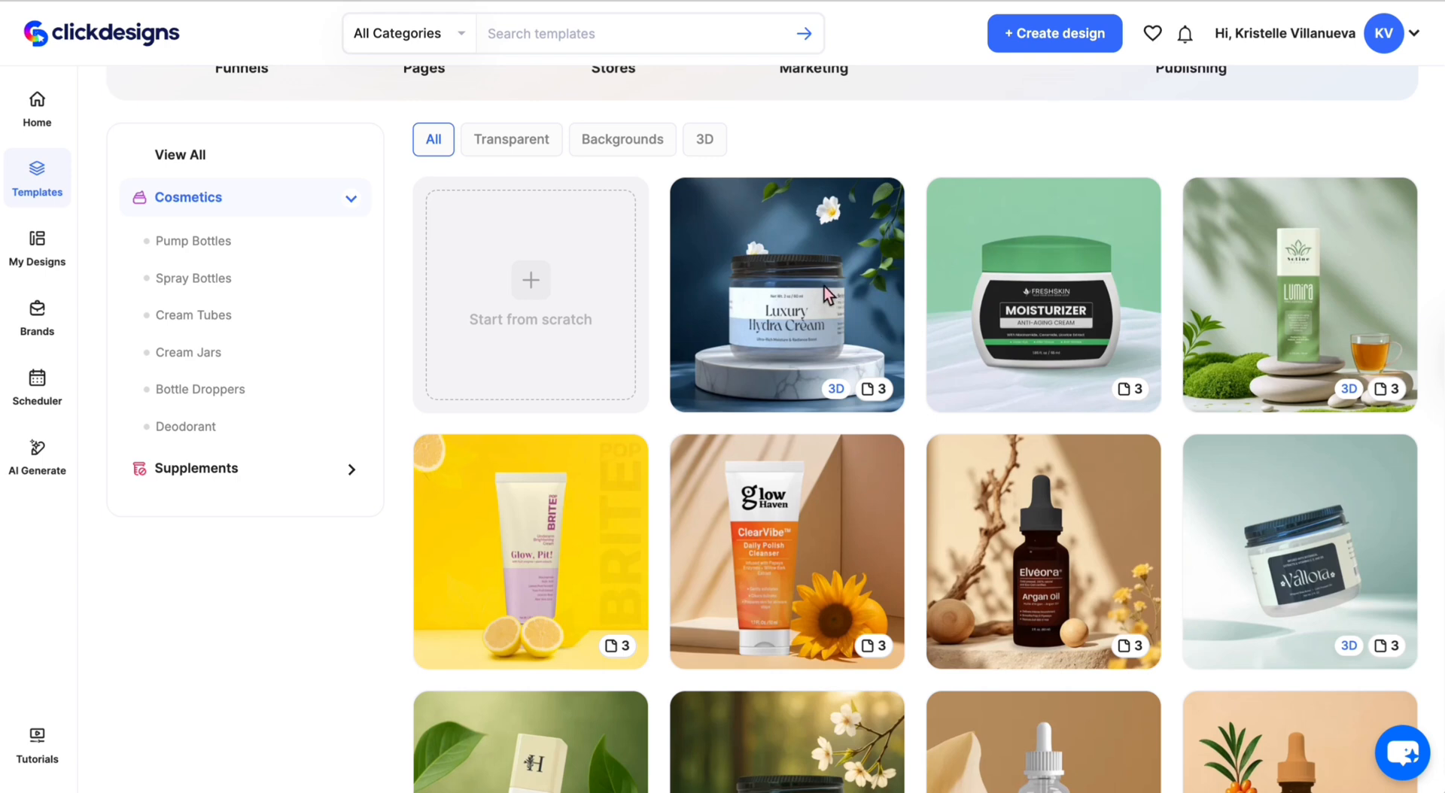
- Preview the Luxury Hydra Cream jar template and view its three page images
left_click(866, 318)
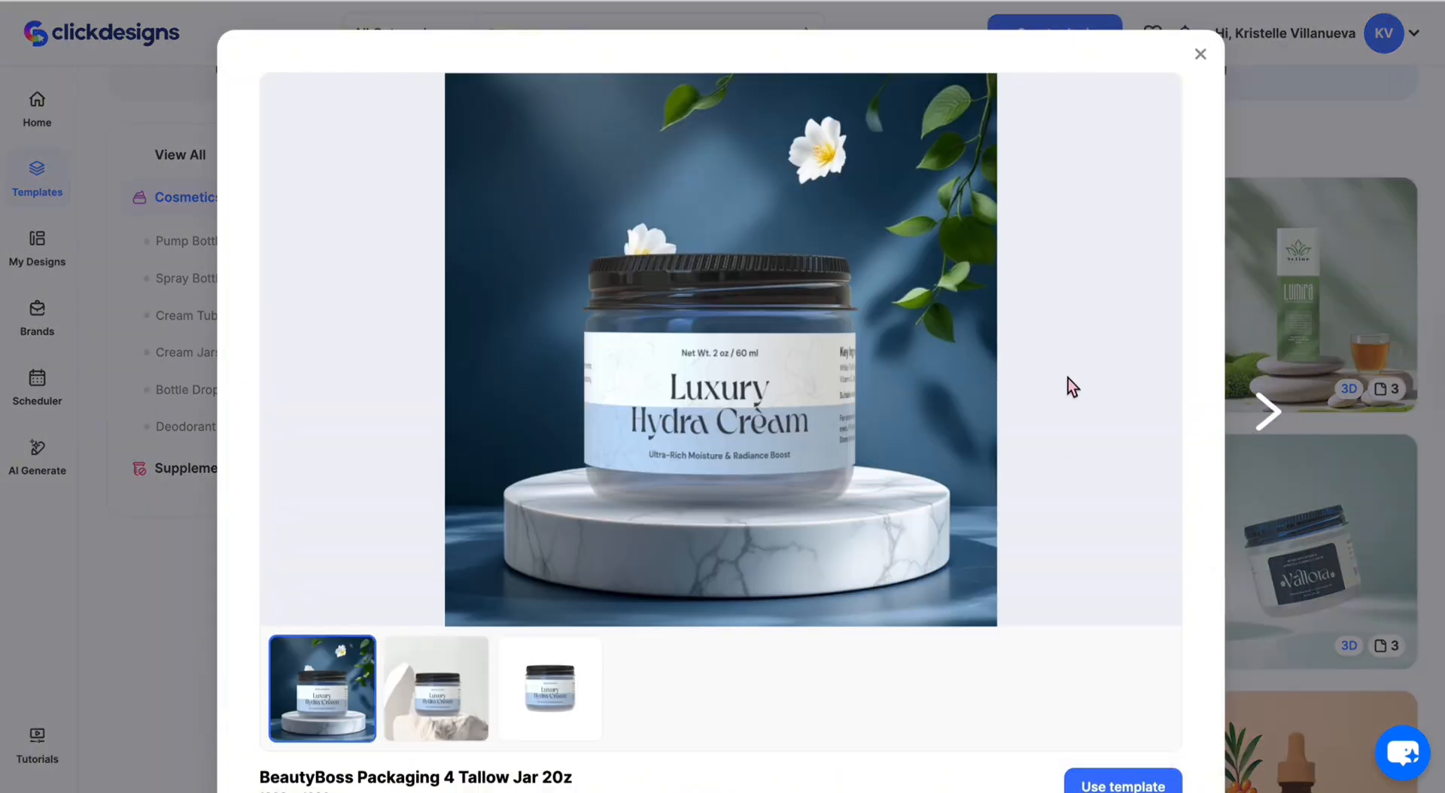
scroll(1068, 378, "down", 1)
scroll(796, 206, "up", 1)
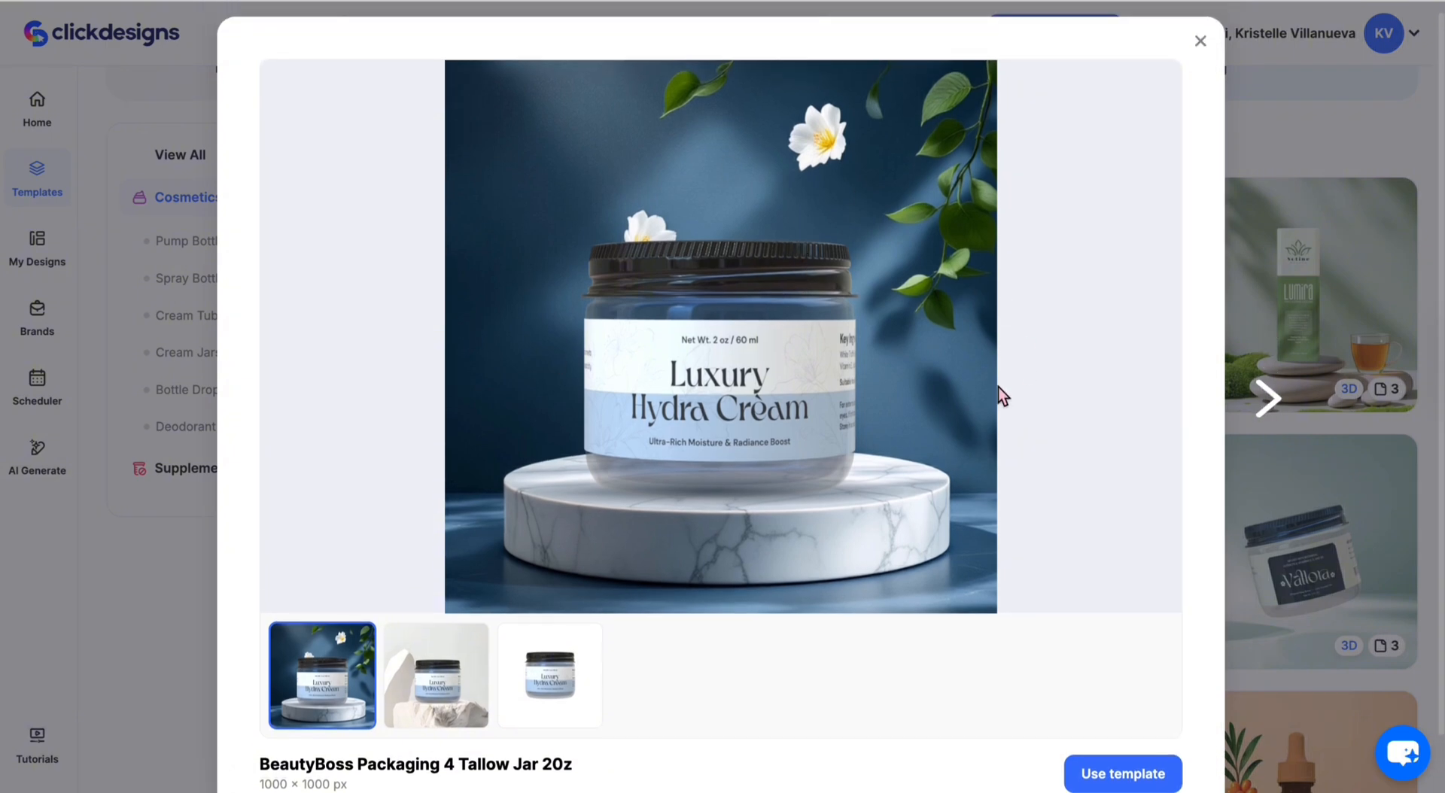
scroll(998, 392, "down", 1)
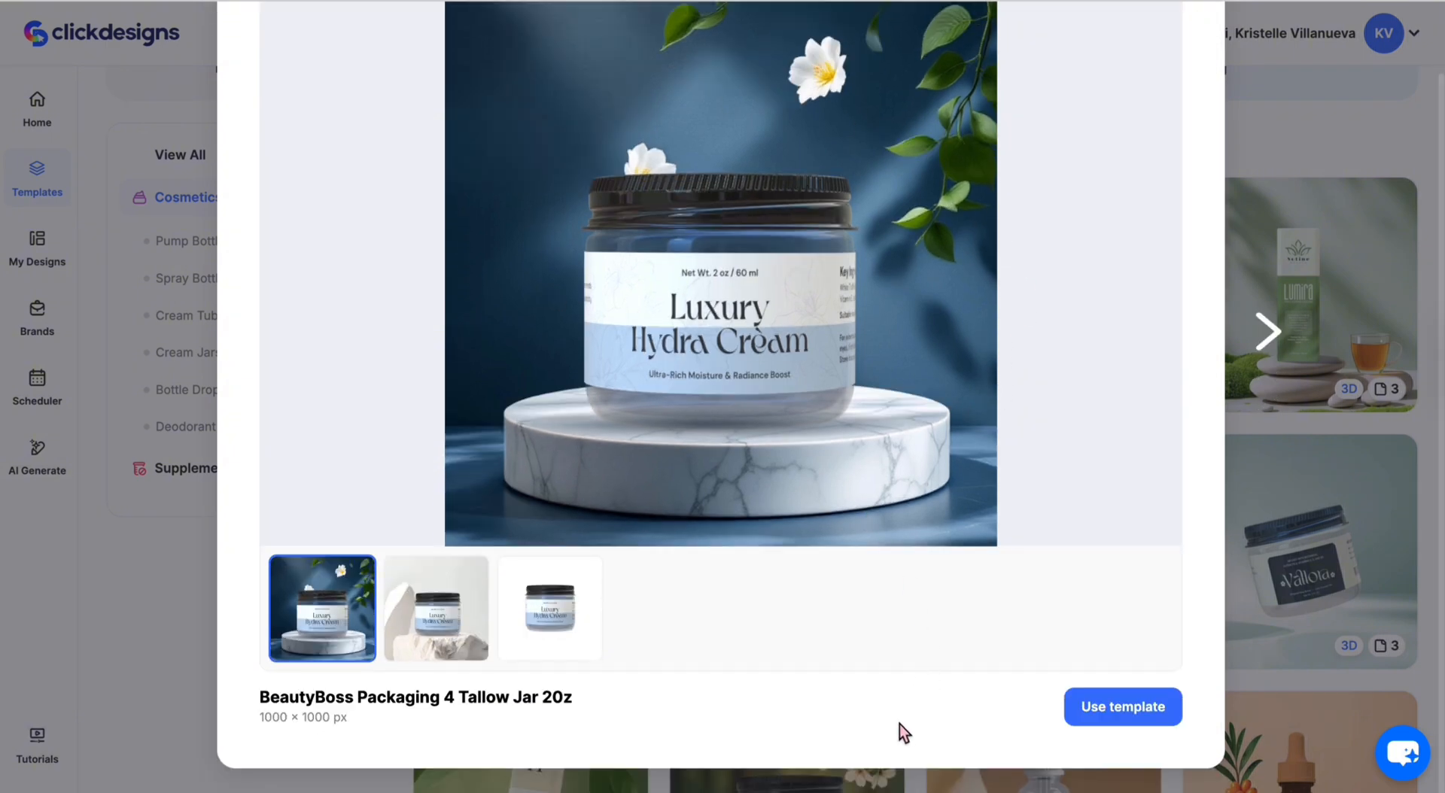
scroll(897, 753, "up", 1)
left_click(450, 662)
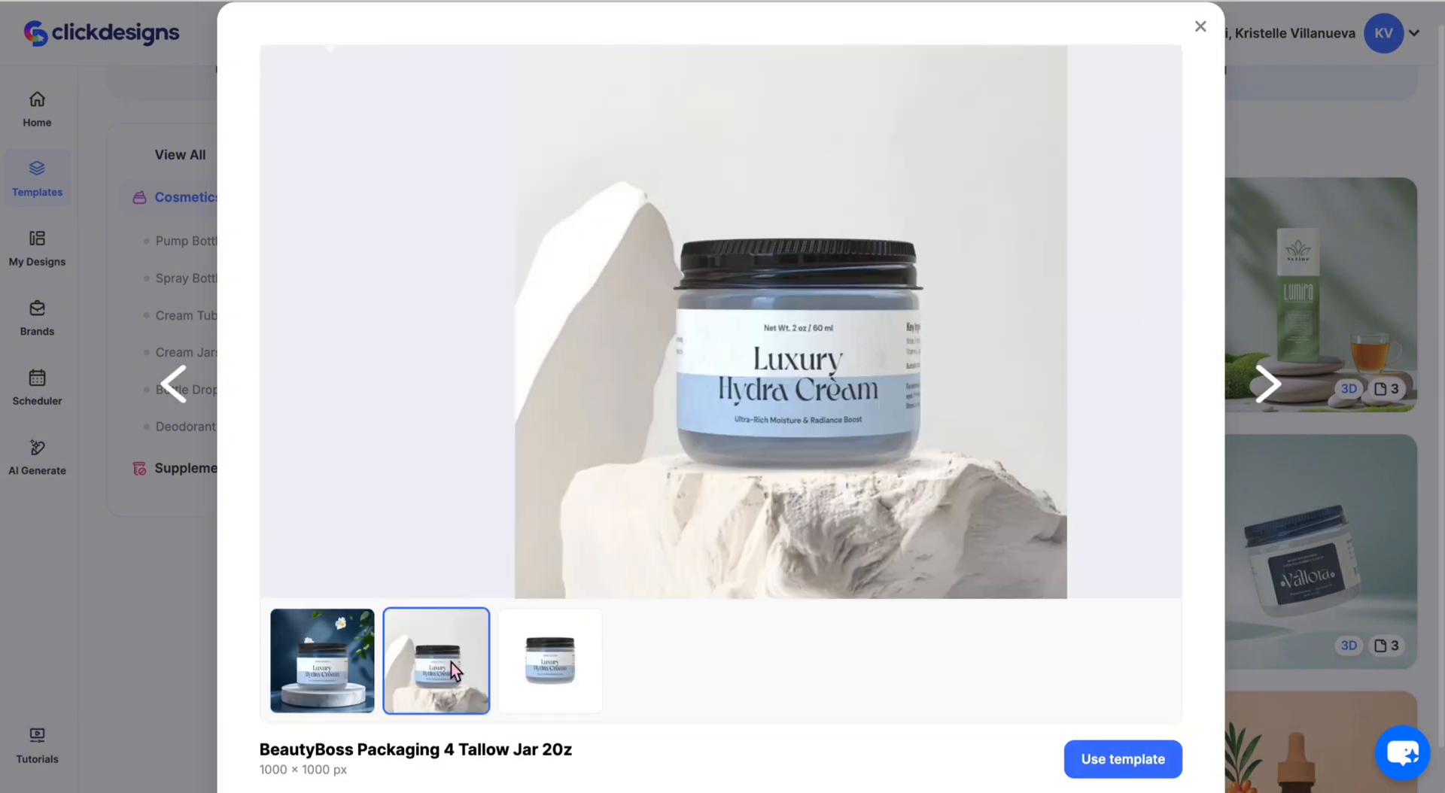
left_click(555, 667)
left_click(274, 665)
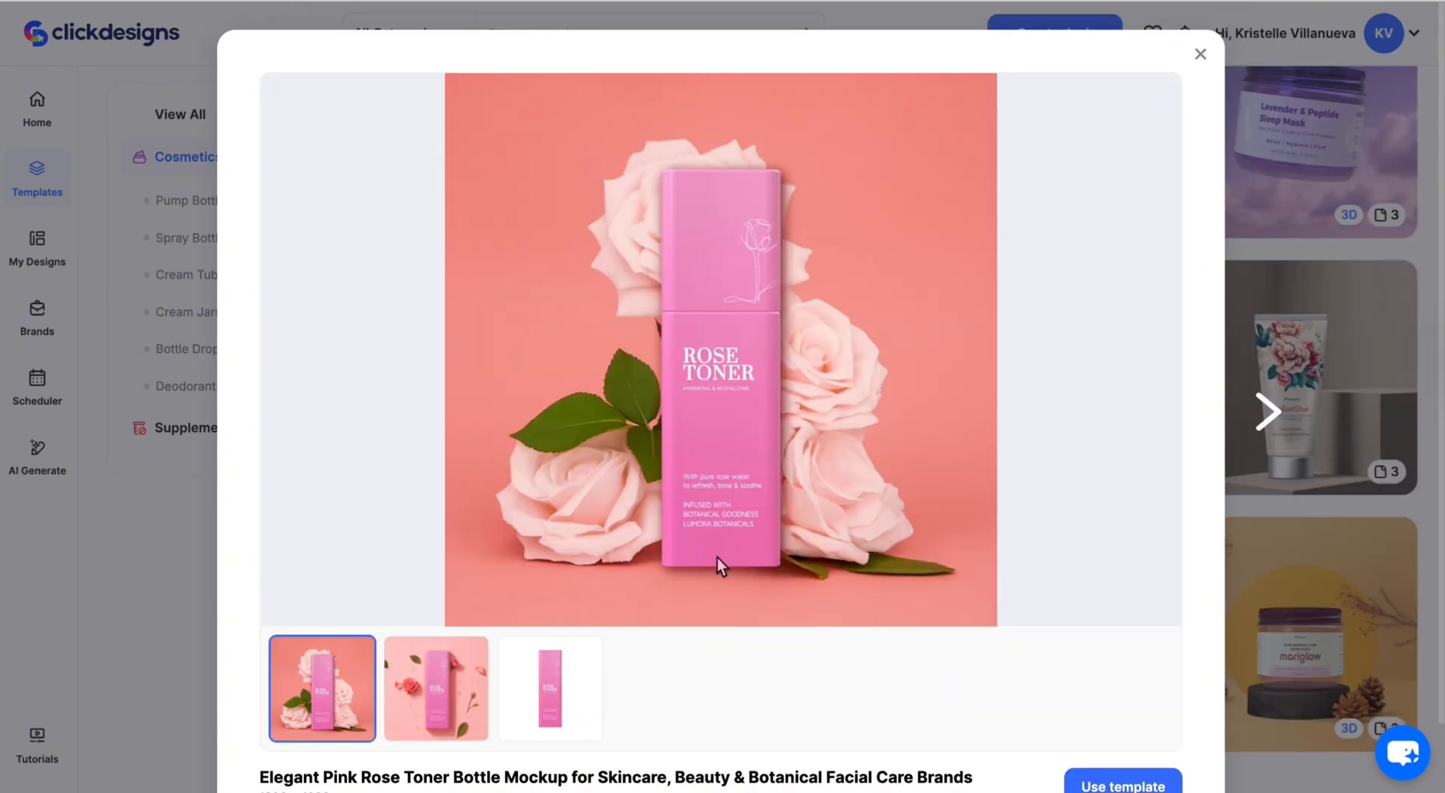
- View the third and rose-scatter second page images of the Elegant Pink Rose Toner Bottle Mockup
scroll(717, 563, "down", 1)
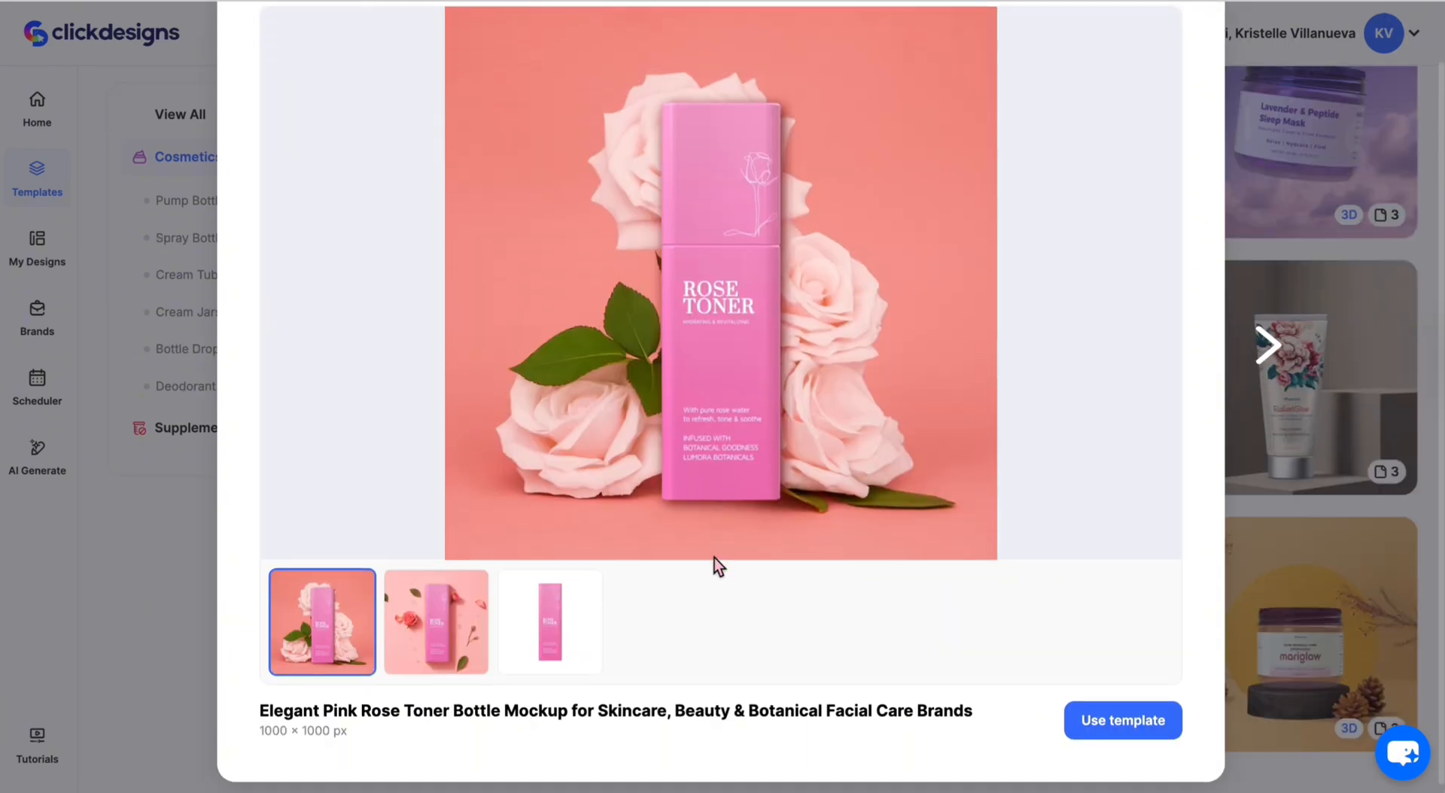
left_click(527, 617)
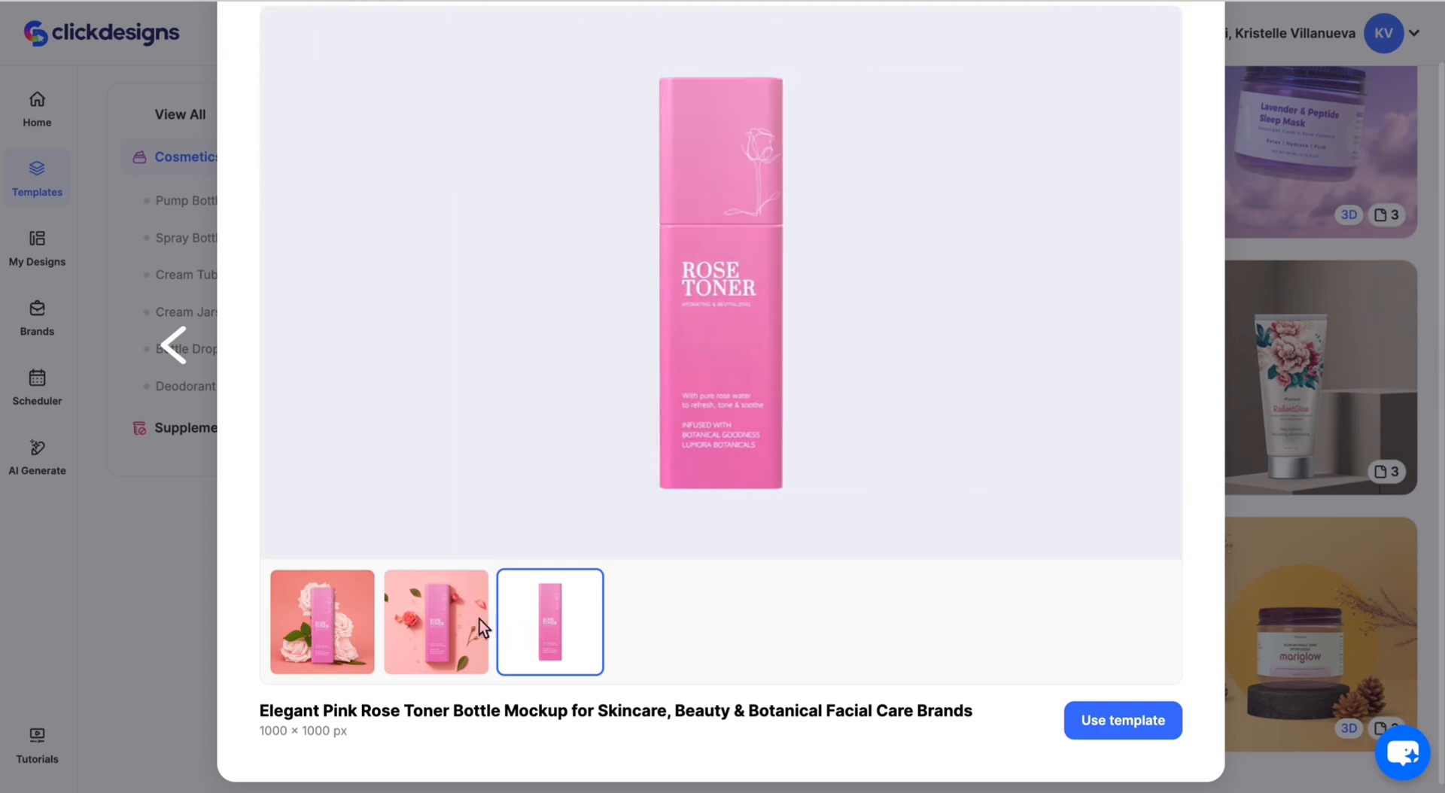
left_click(467, 621)
scroll(1202, 536, "up", 1)
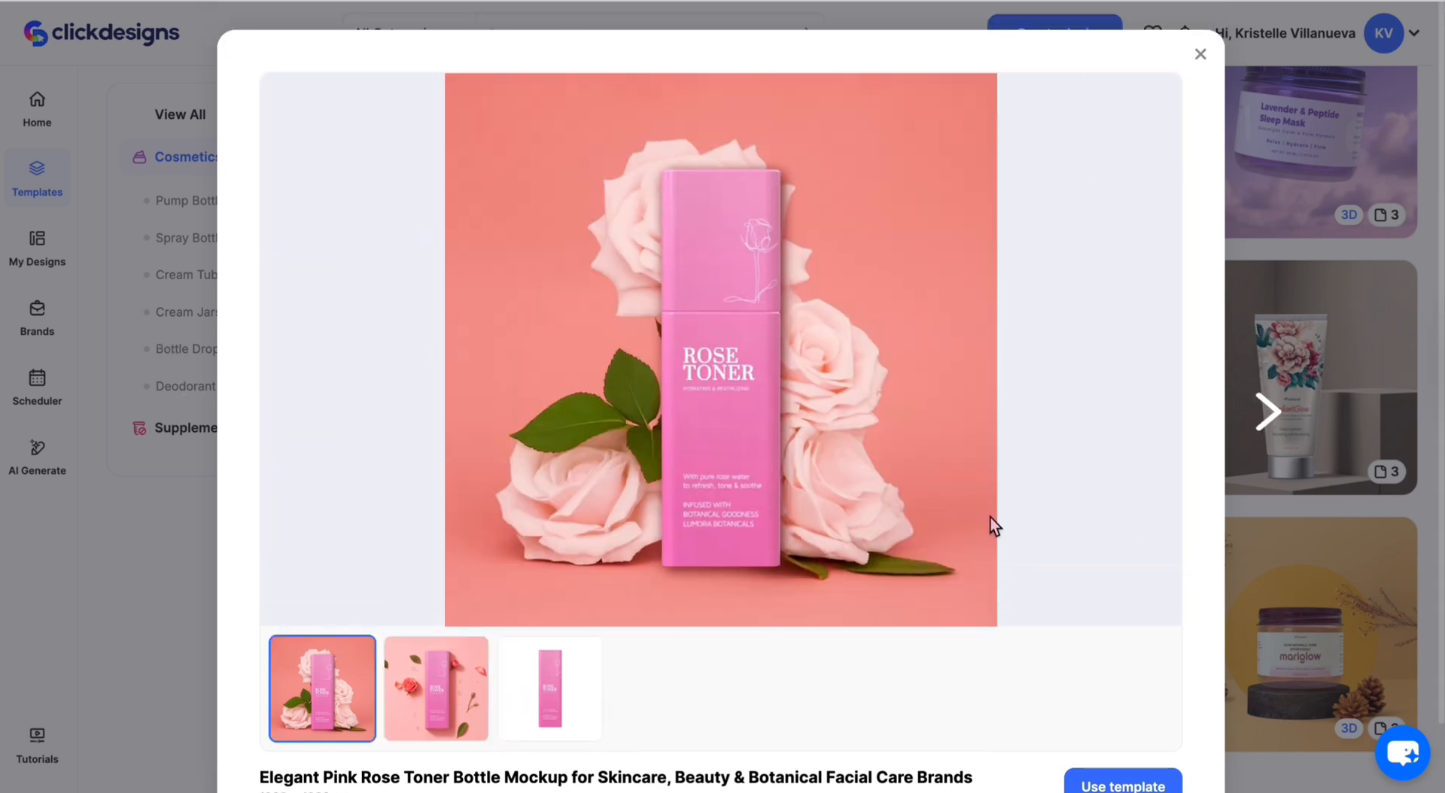
scroll(990, 518, "down", 1)
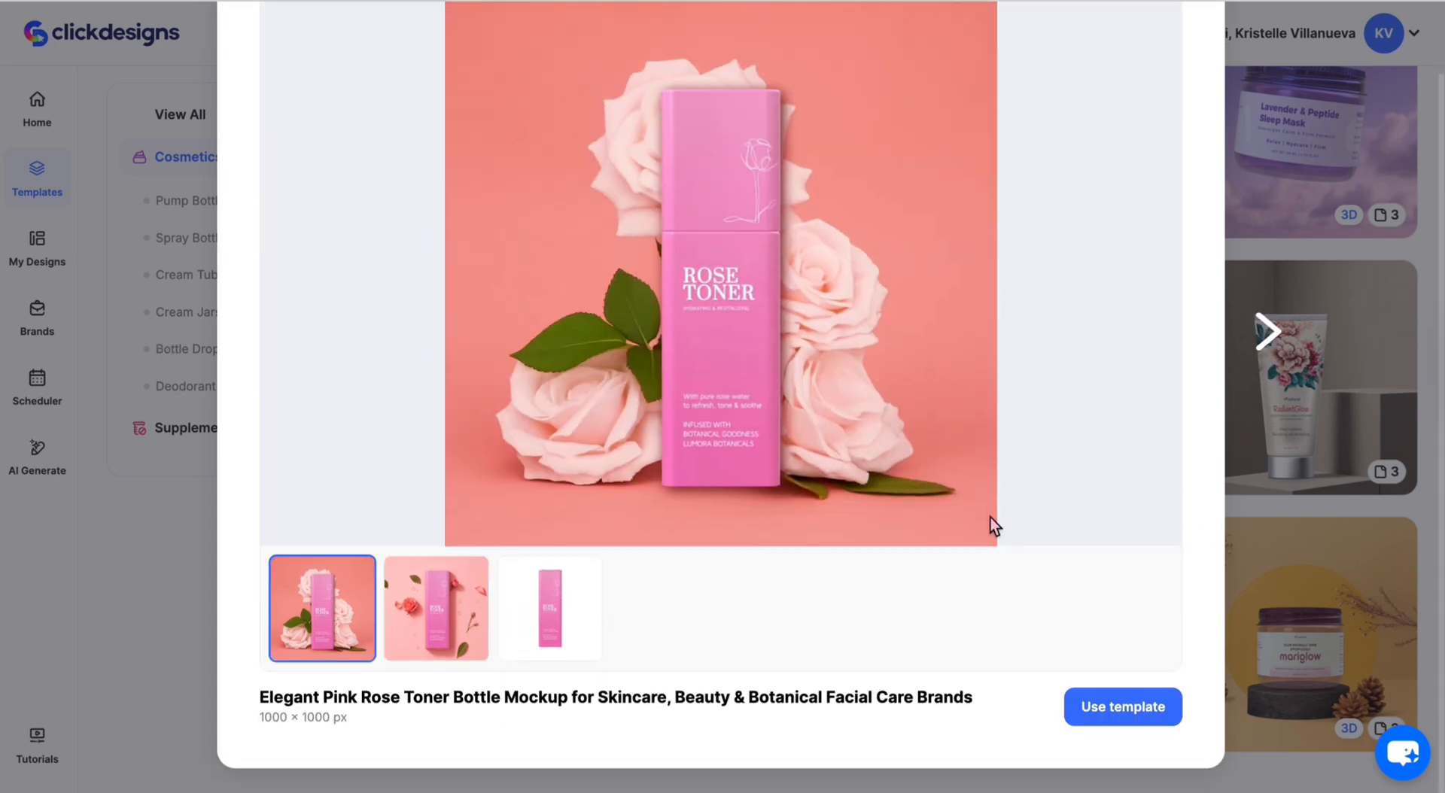
- Create a design from the Rose Toner template, then inspect its photo and background colour settings
left_click(1117, 712)
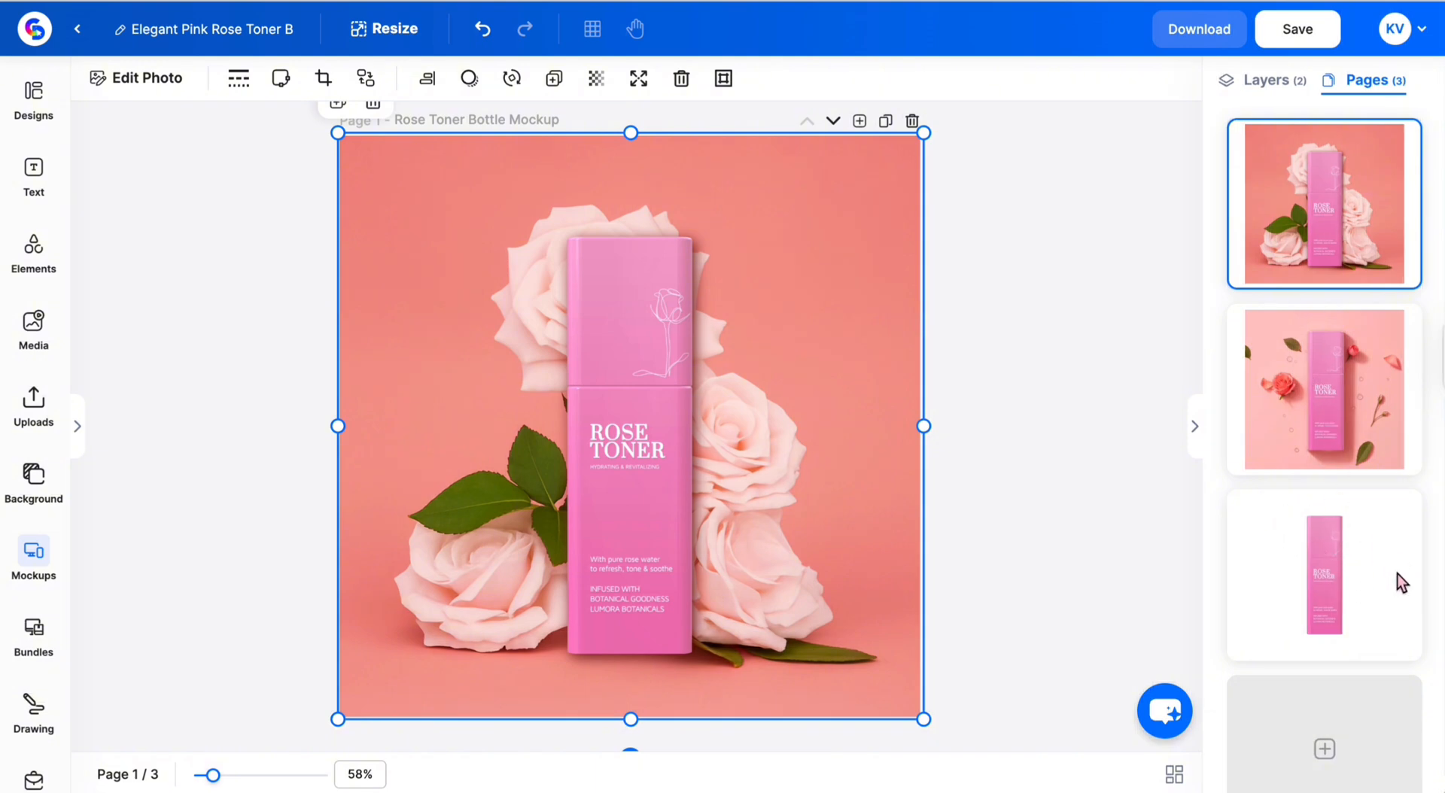
left_click(923, 754)
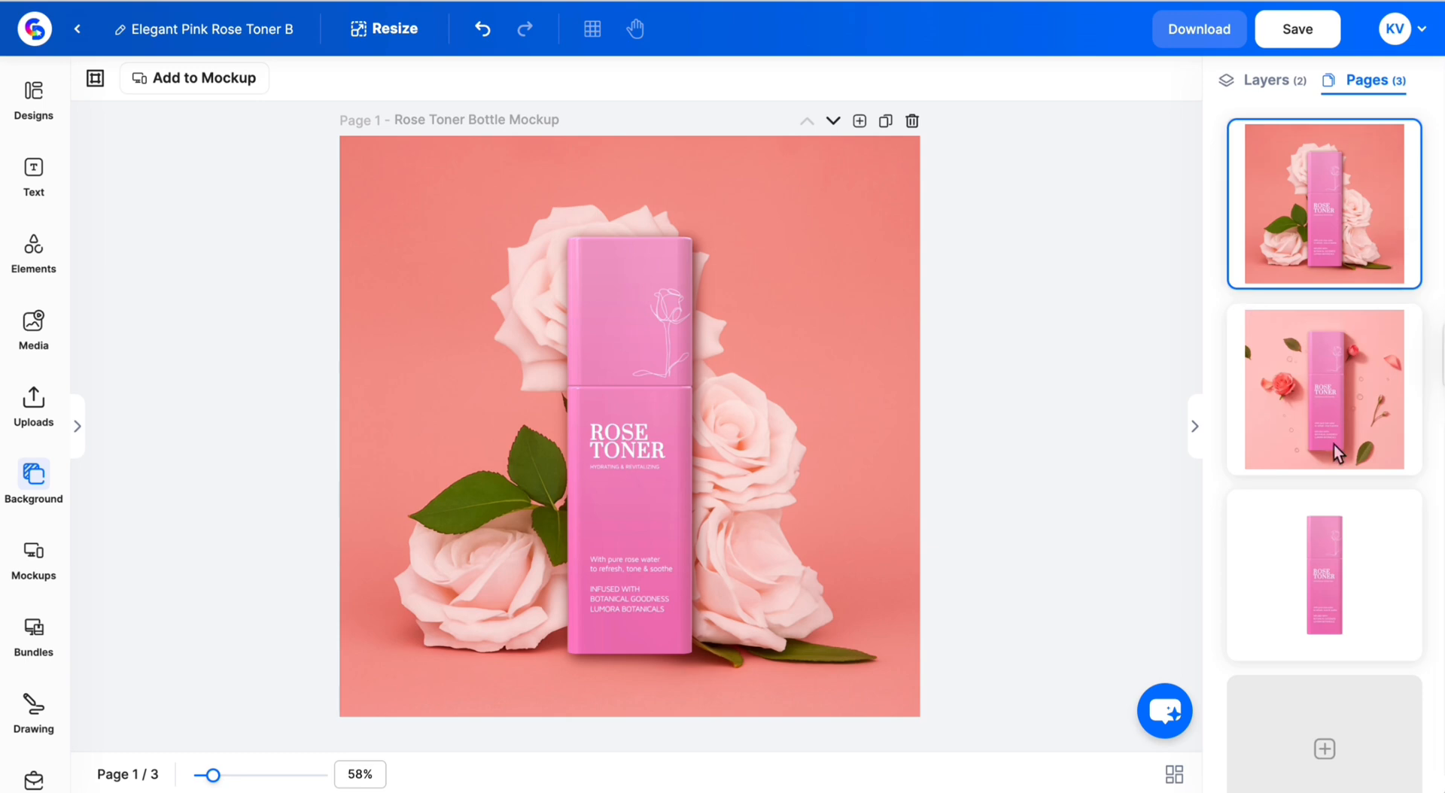
left_click(845, 251)
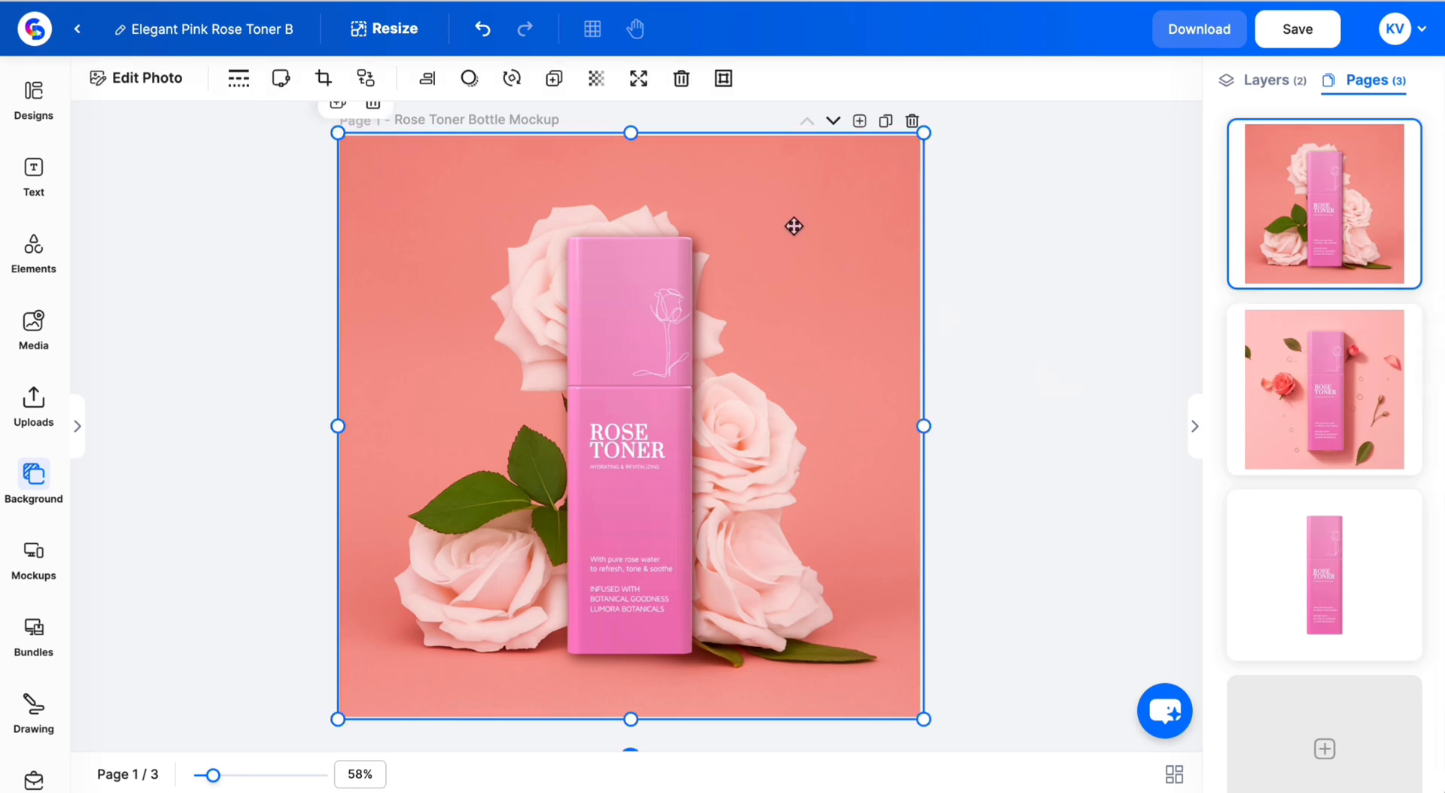
left_click(143, 78)
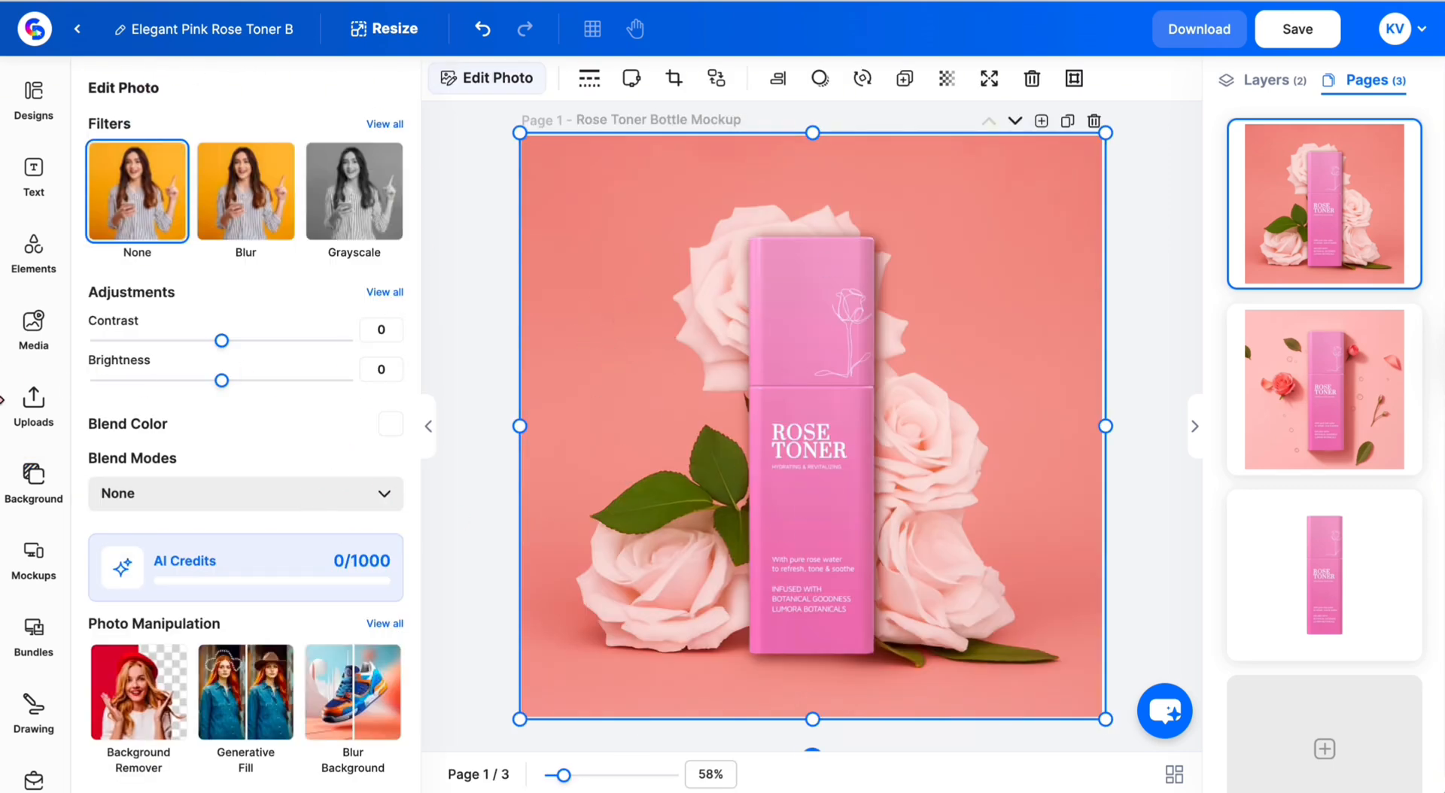
left_click(33, 478)
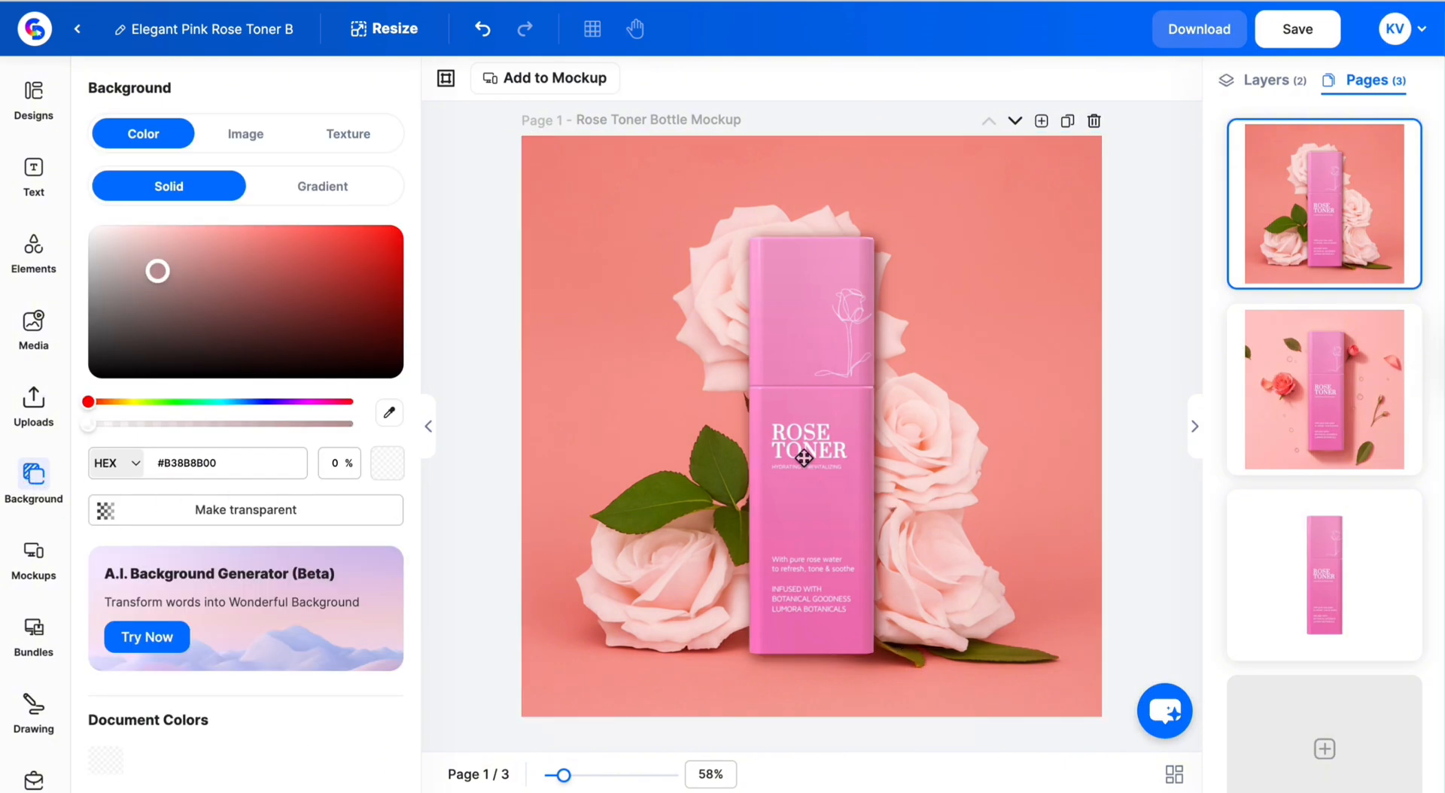
left_click(813, 458)
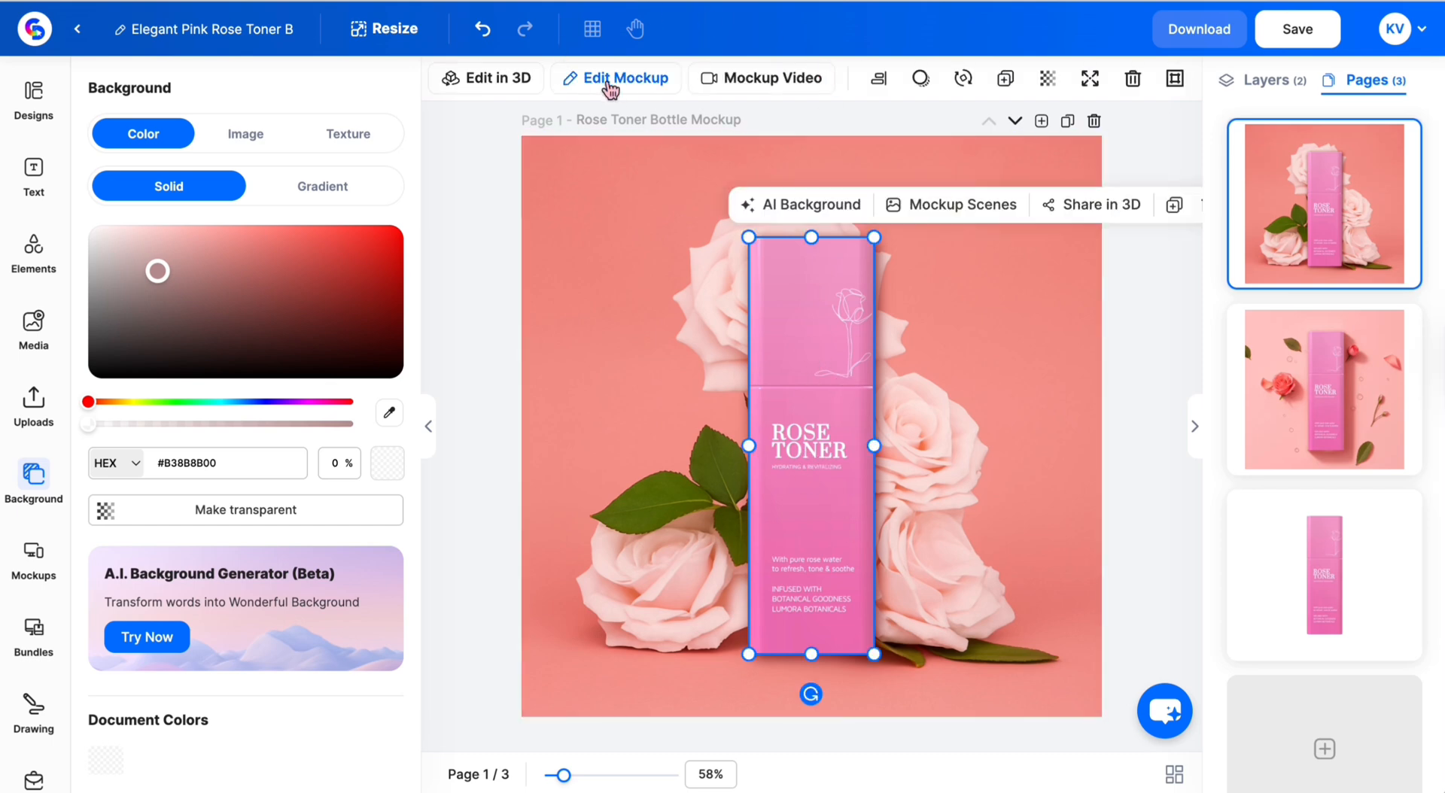
- Open the bottle's flat pink label in Edit Mockup and bring up its Background image options
left_click(610, 83)
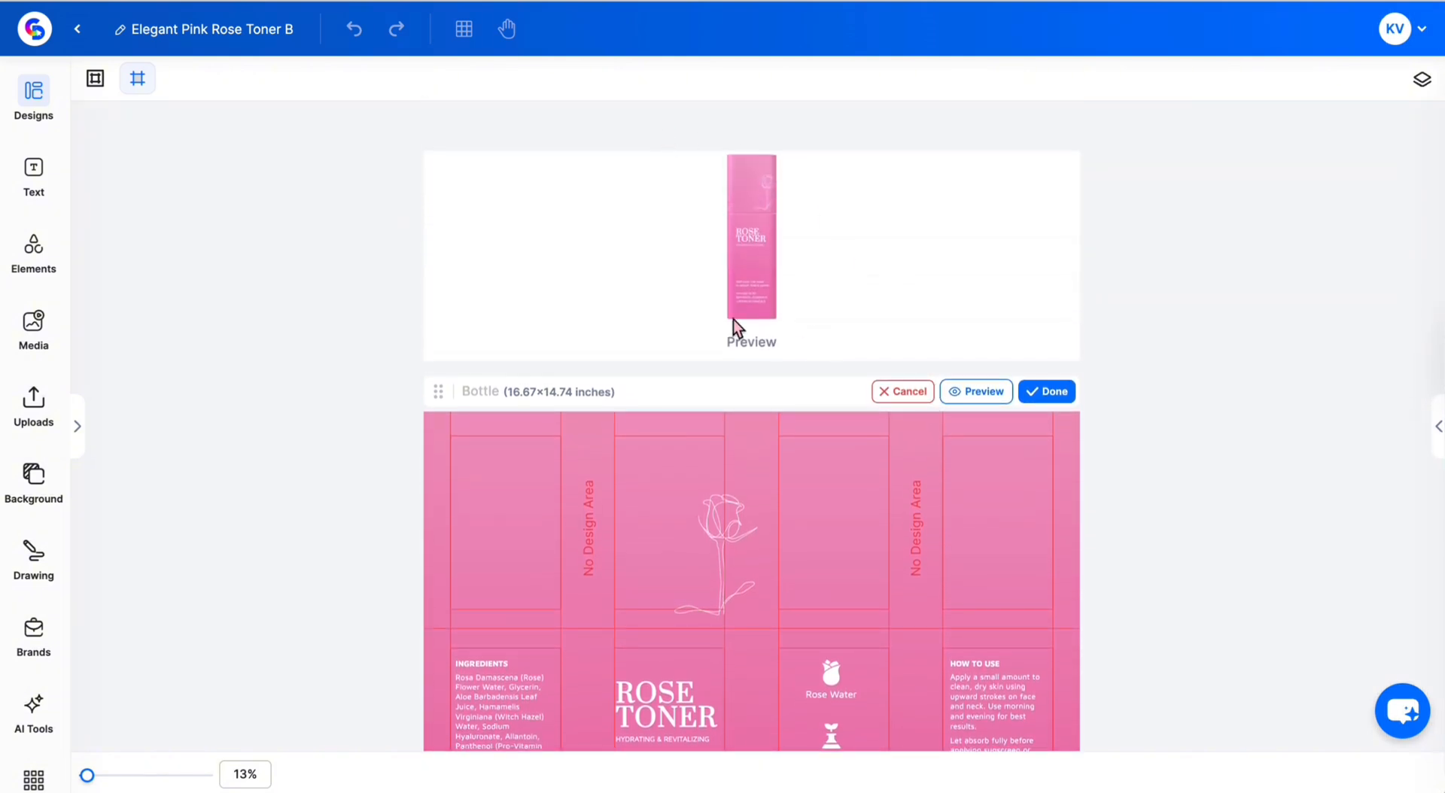
scroll(820, 454, "down", 3)
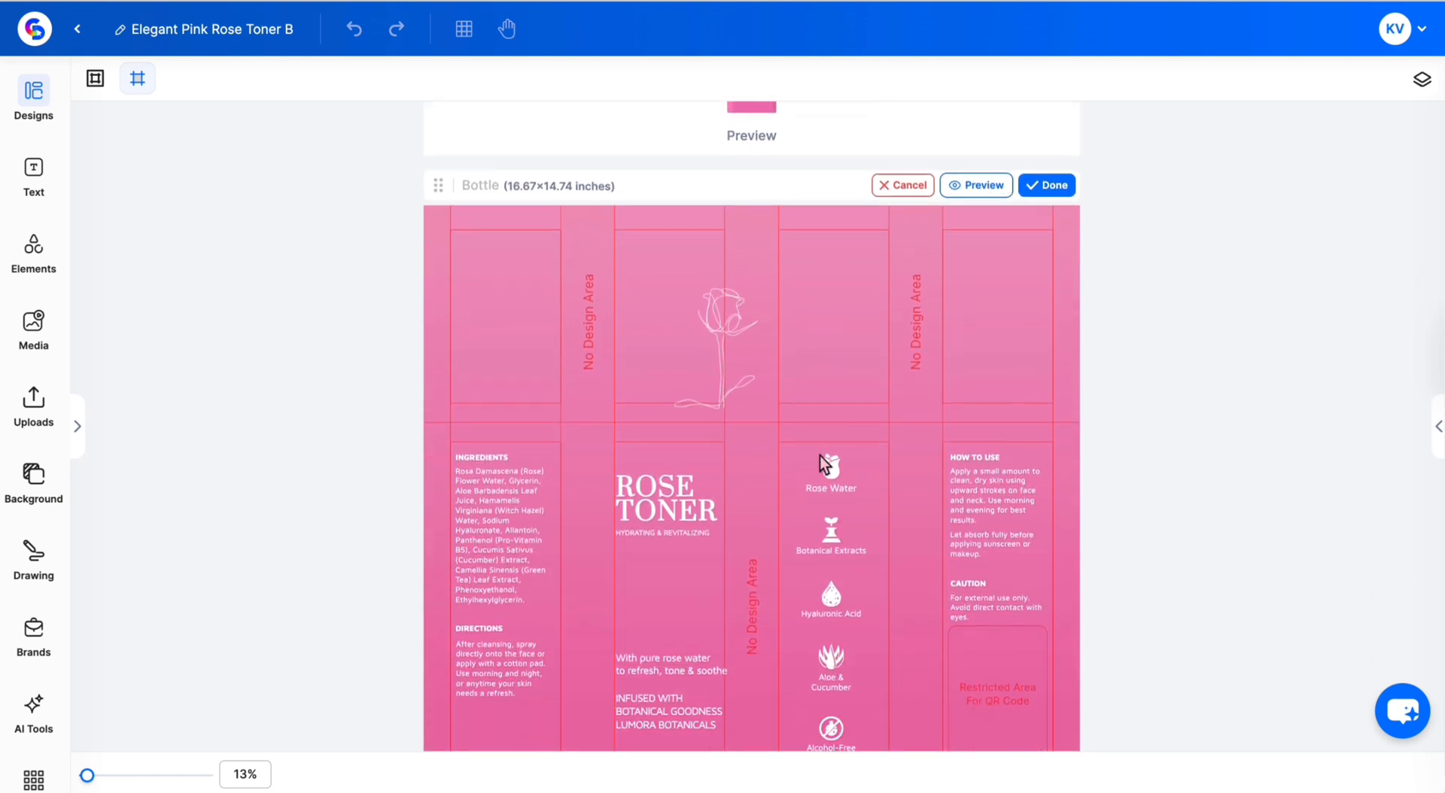
scroll(1037, 548, "down", 1)
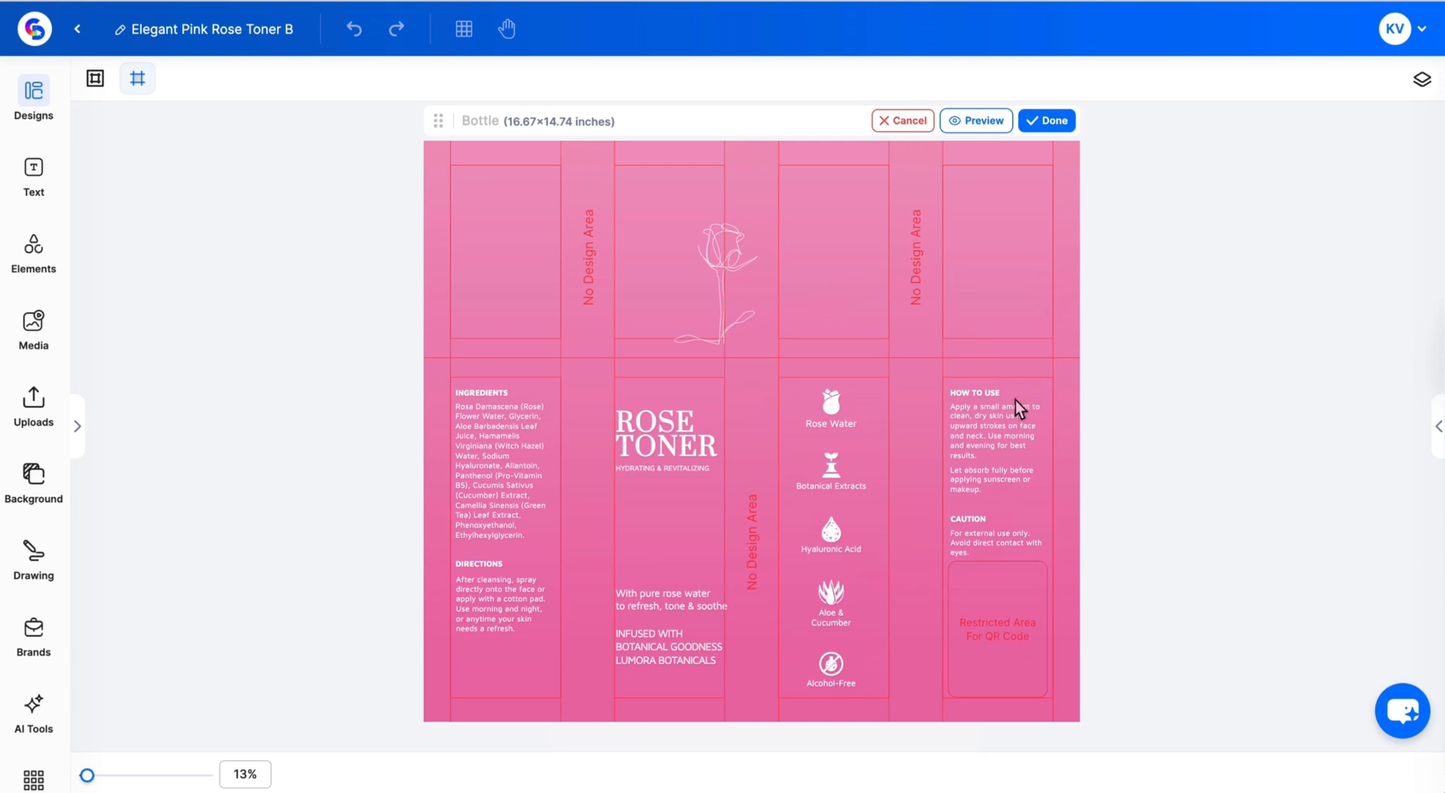
scroll(1015, 400, "down", 1)
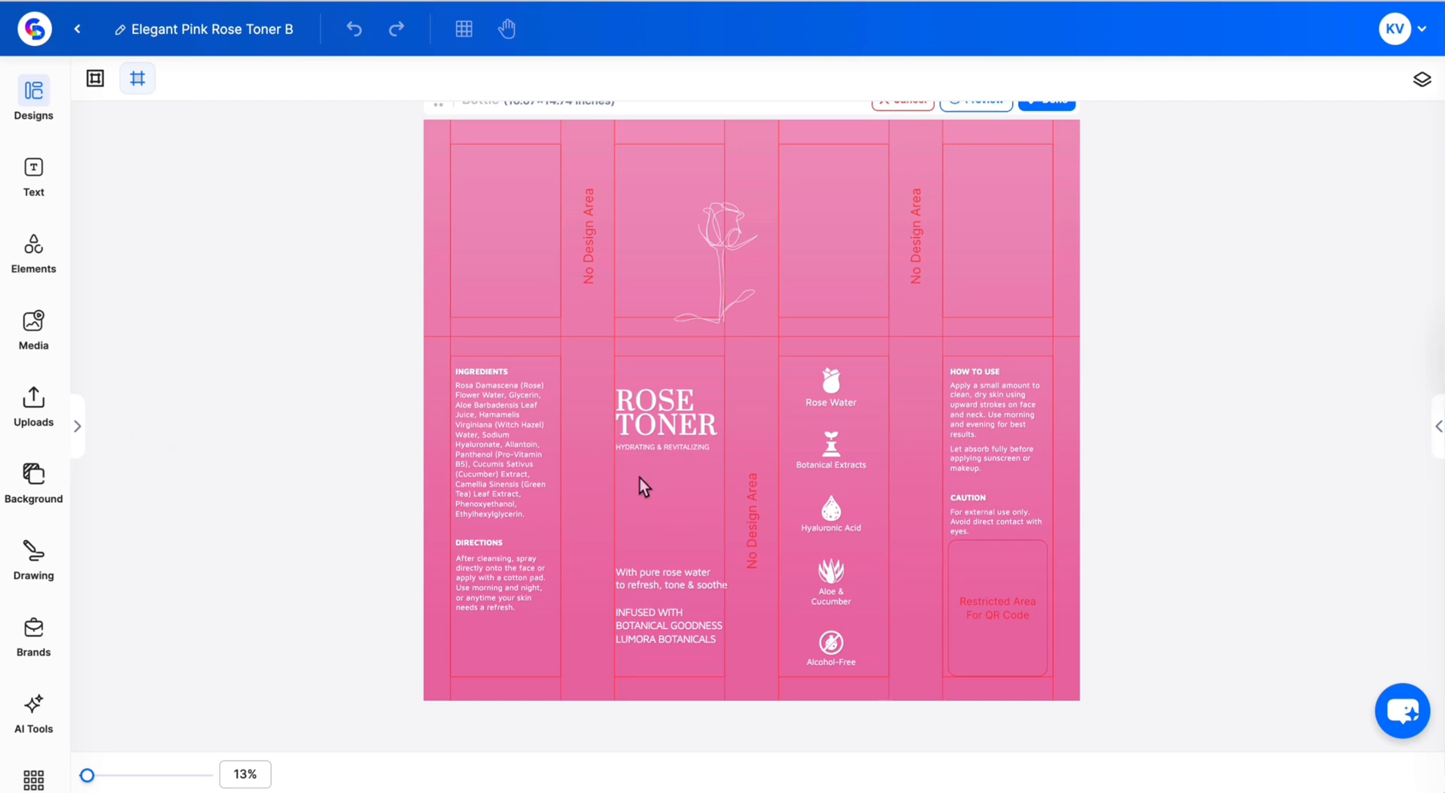
left_click(30, 482)
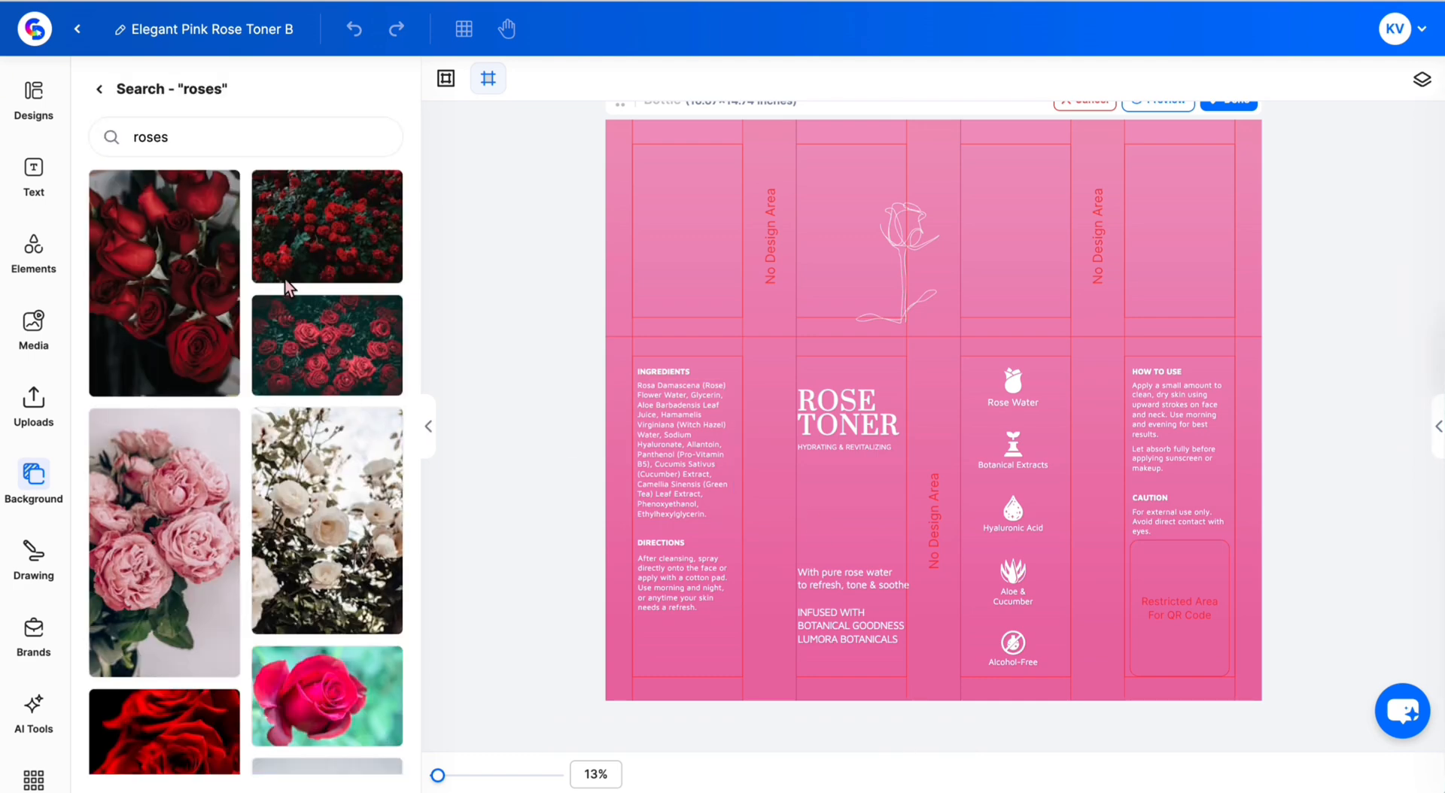
- Make the dark red roses photo the label background, with brightness 35 and contrast 79
left_click(319, 236)
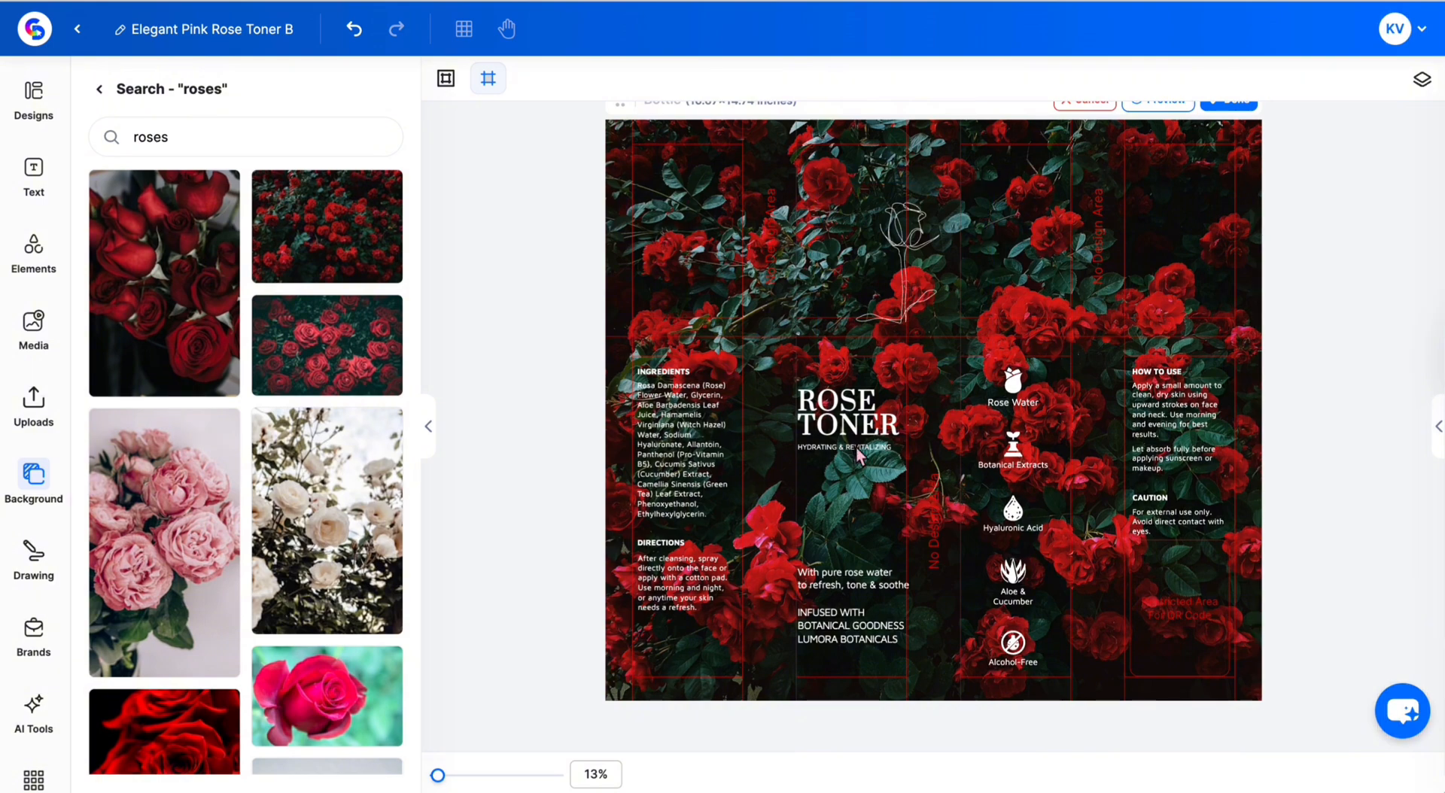
left_click(98, 92)
left_click(249, 309)
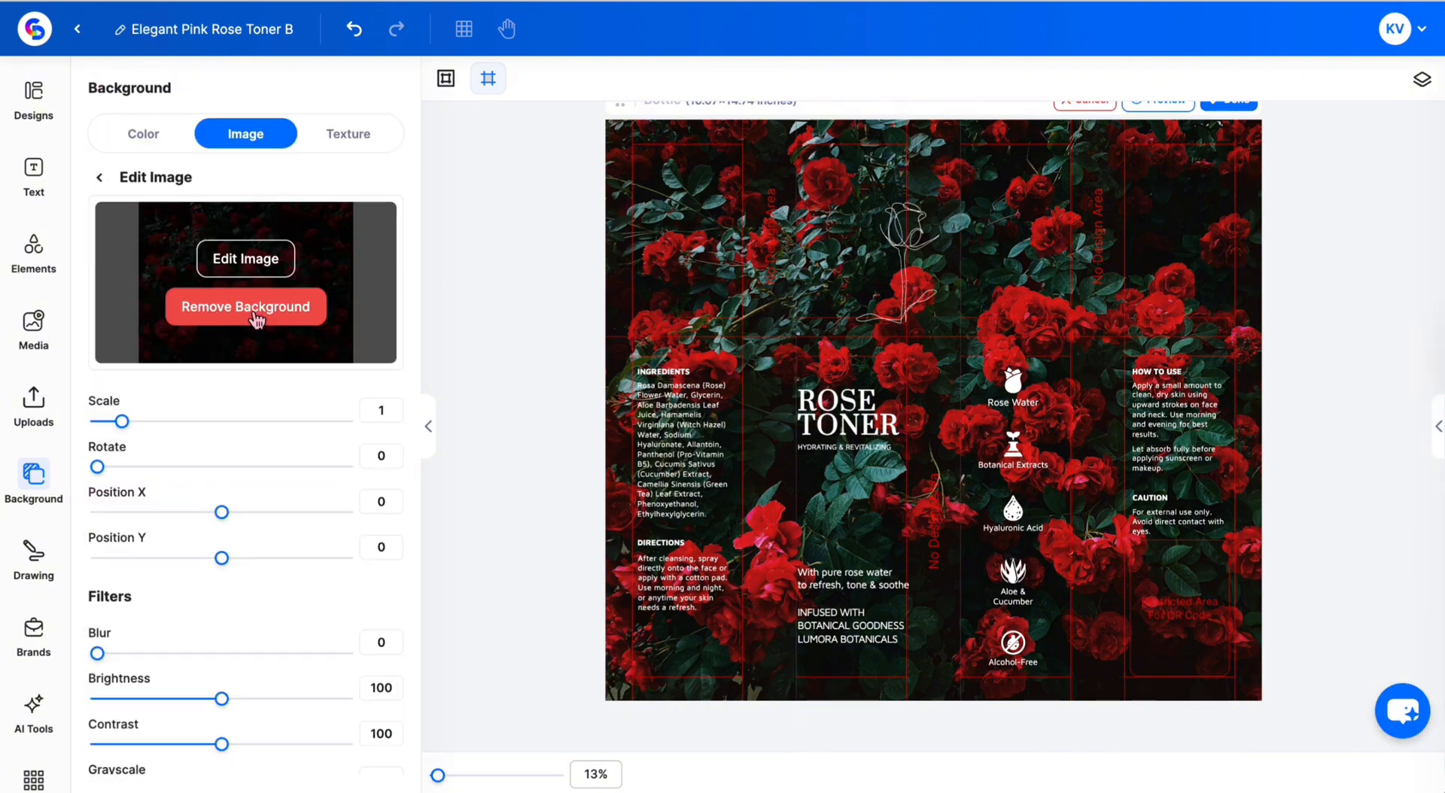
scroll(349, 407, "down", 1)
scroll(349, 407, "down", 2)
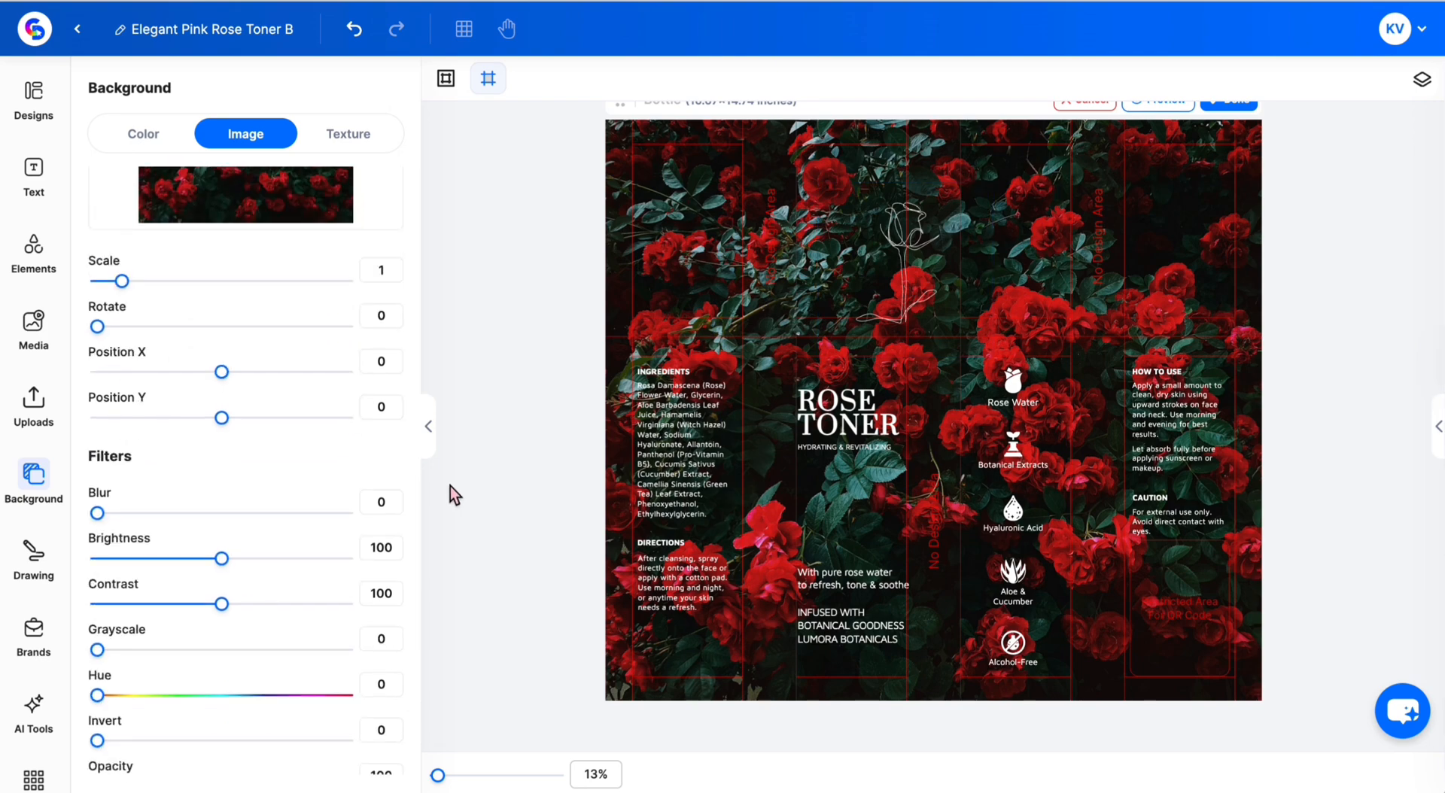
scroll(378, 488, "down", 2)
scroll(376, 482, "down", 1)
scroll(374, 474, "up", 1)
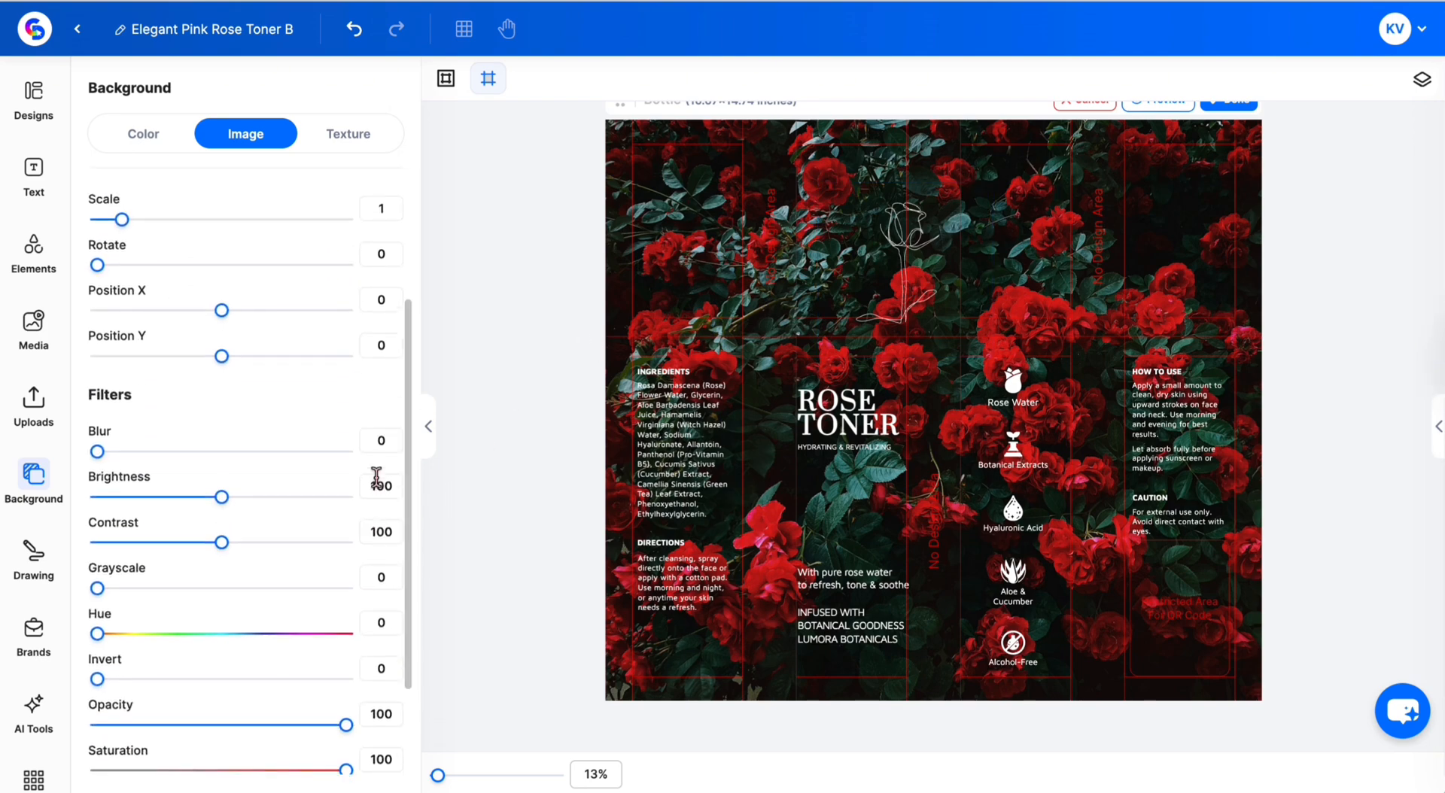
left_click_drag(221, 497, 143, 510)
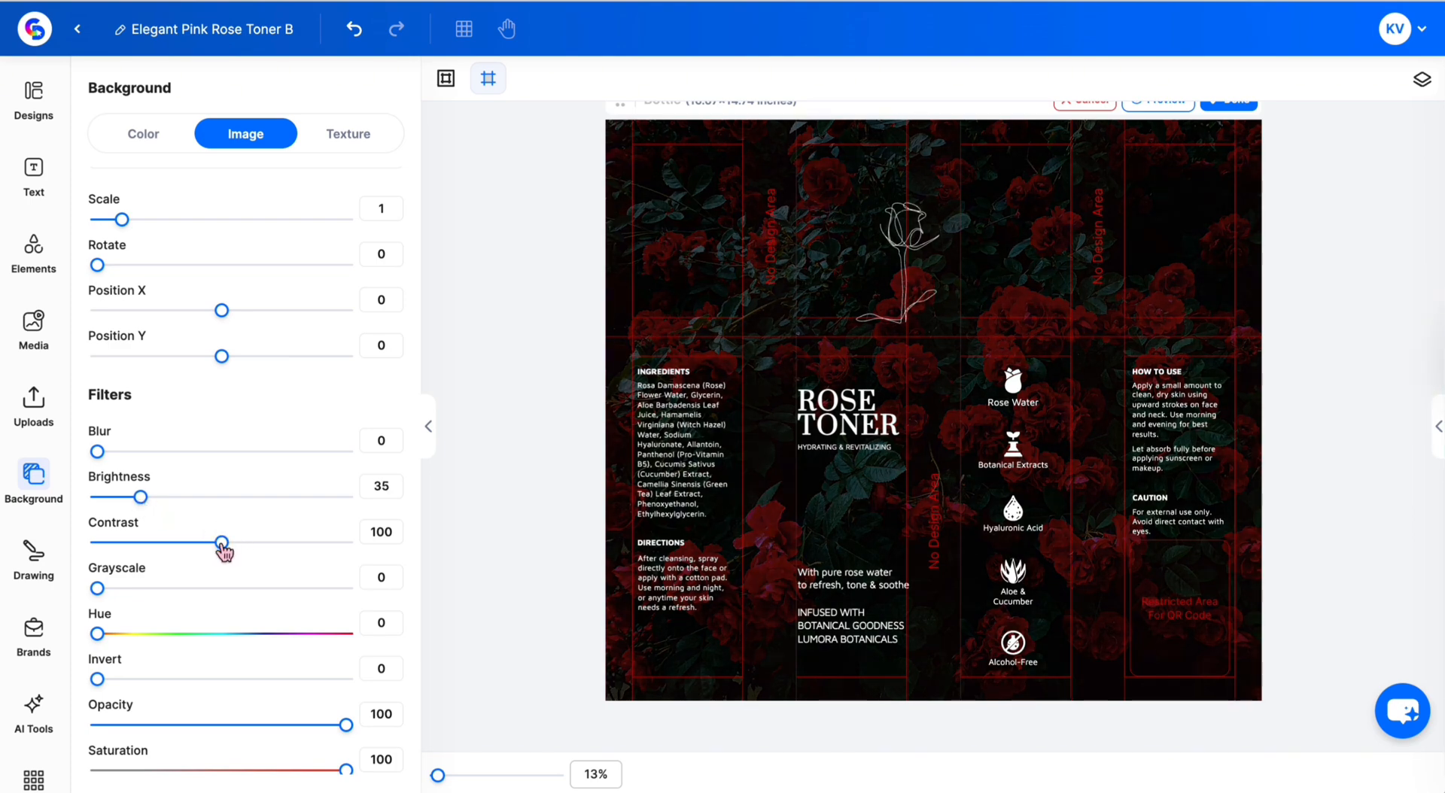
mouse_move(223, 550)
left_mouse_down()
mouse_move(278, 555)
mouse_move(193, 554)
mouse_move(204, 555)
left_mouse_up()
- Recolour the ROSE TONER title from white to light pink #FFCCCC
scroll(311, 556, "down", 2)
scroll(317, 553, "up", 1)
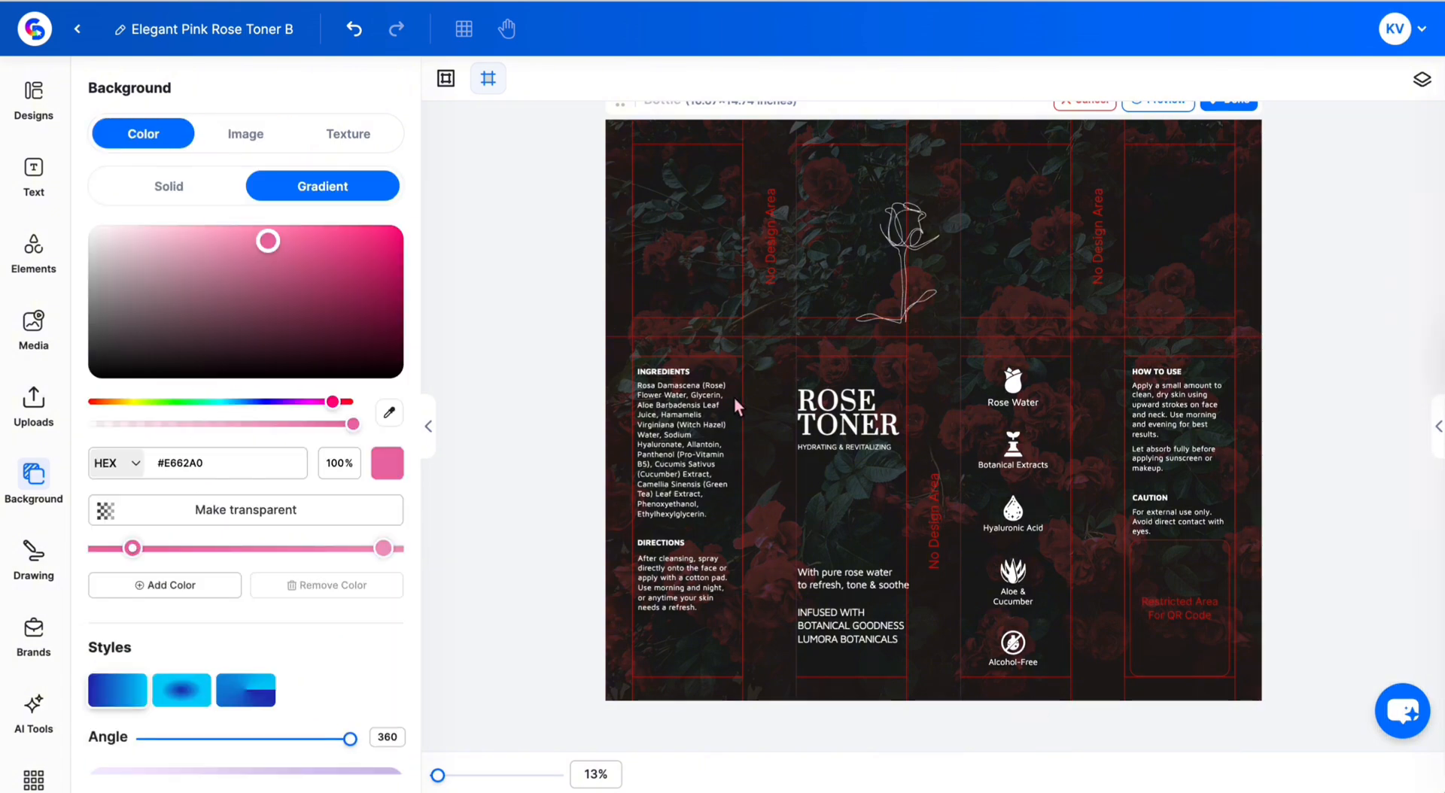
left_click(859, 428)
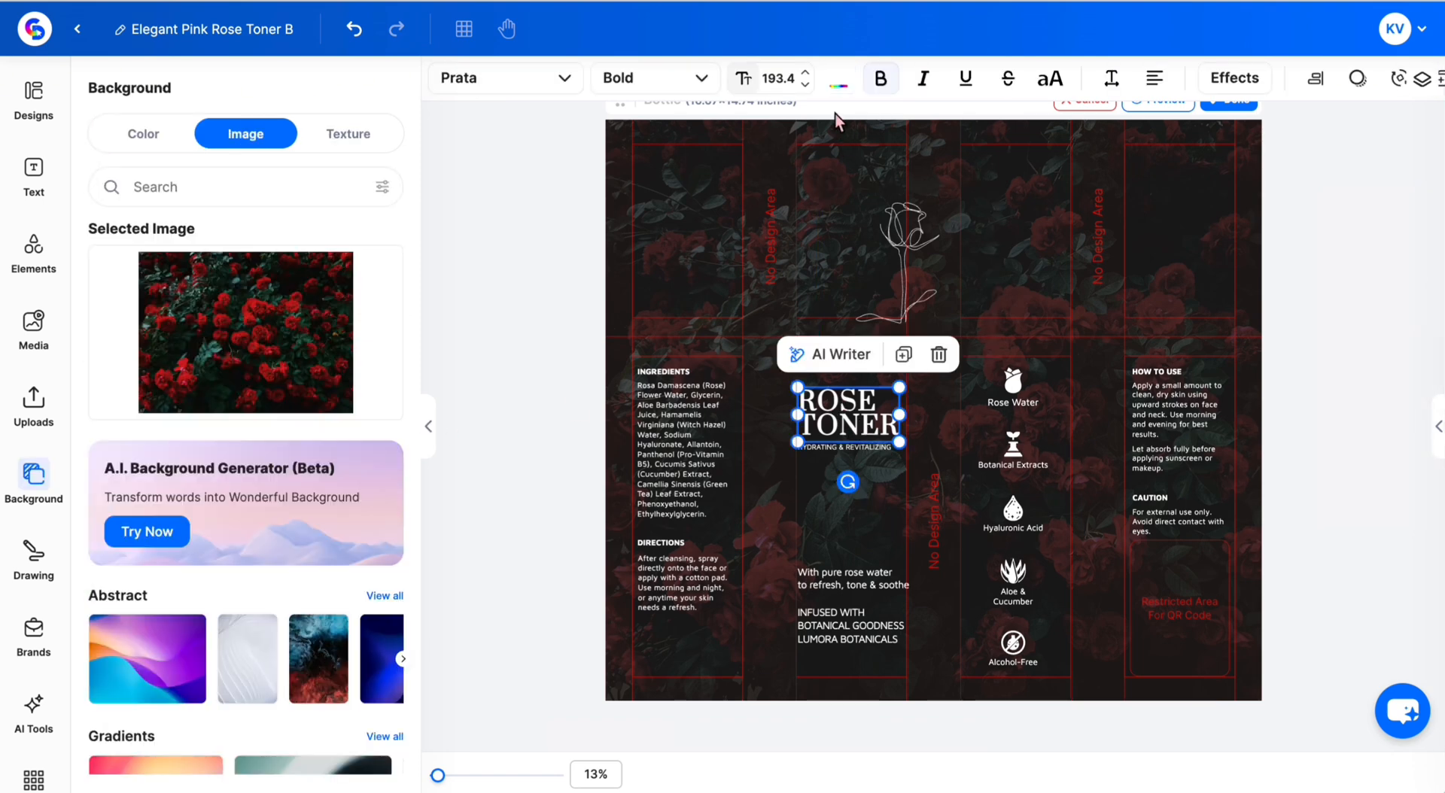
left_click(839, 89)
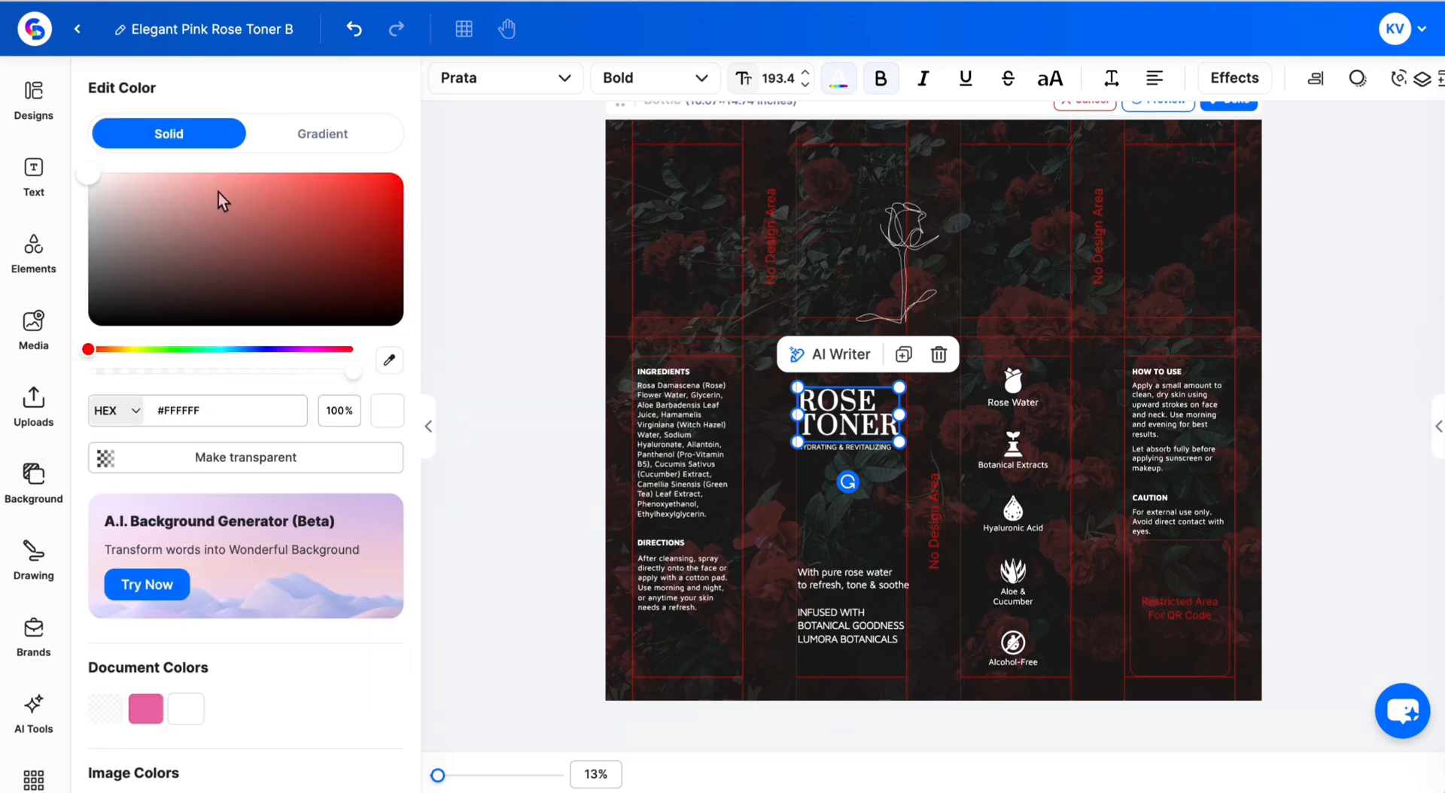
left_click_drag(218, 193, 156, 153)
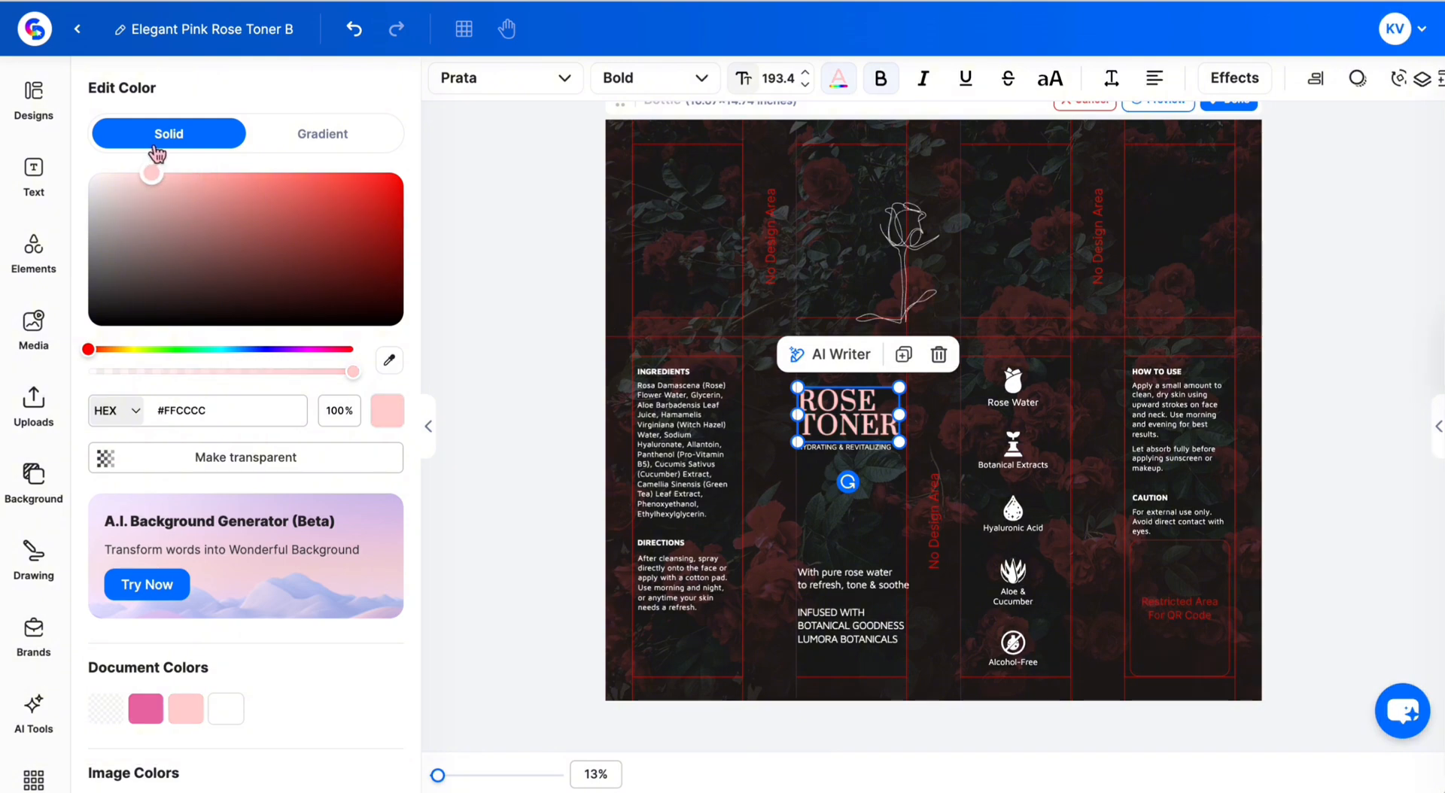
left_click(859, 729)
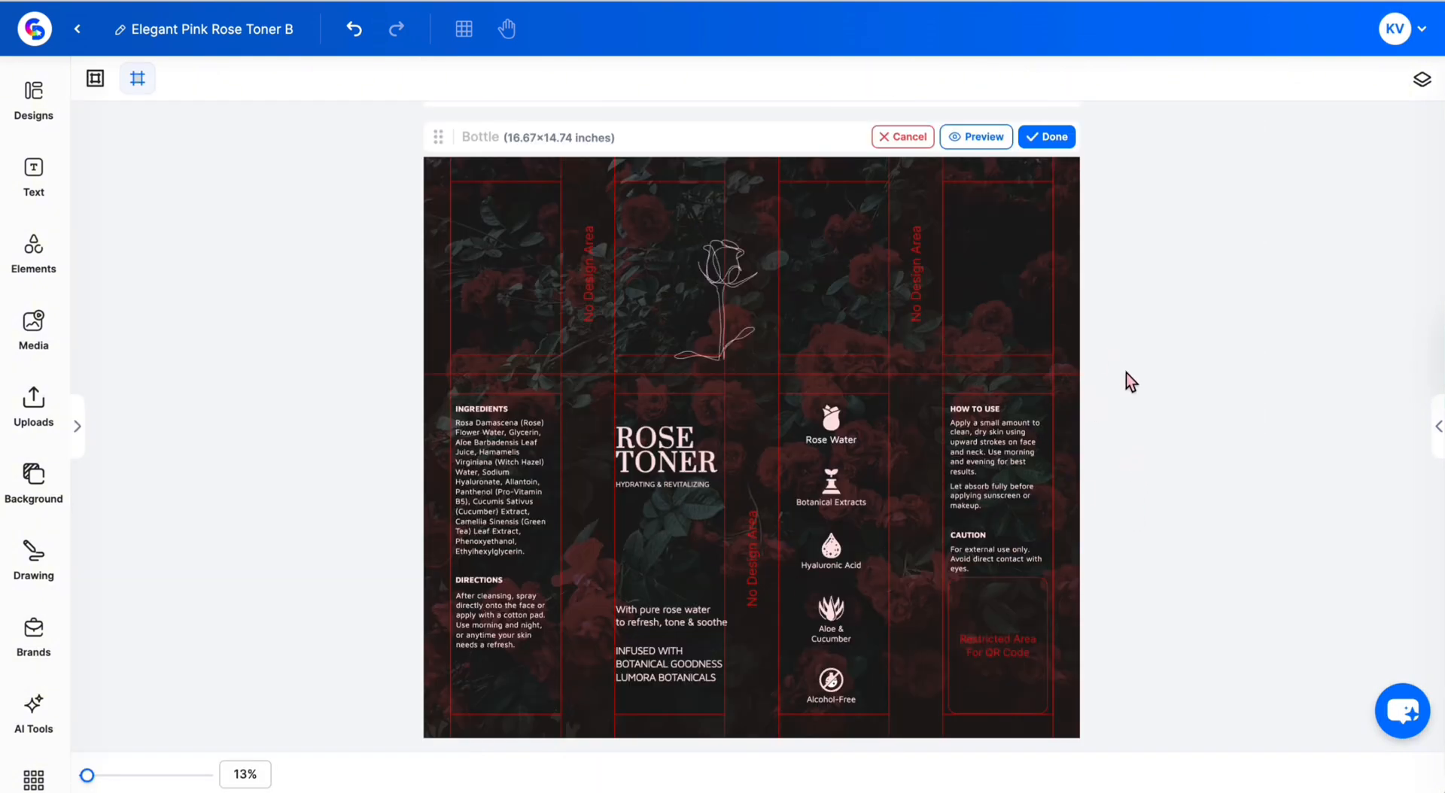
- Apply the dark roses label with Done and select the updated bottle on page 1
left_click(1058, 136)
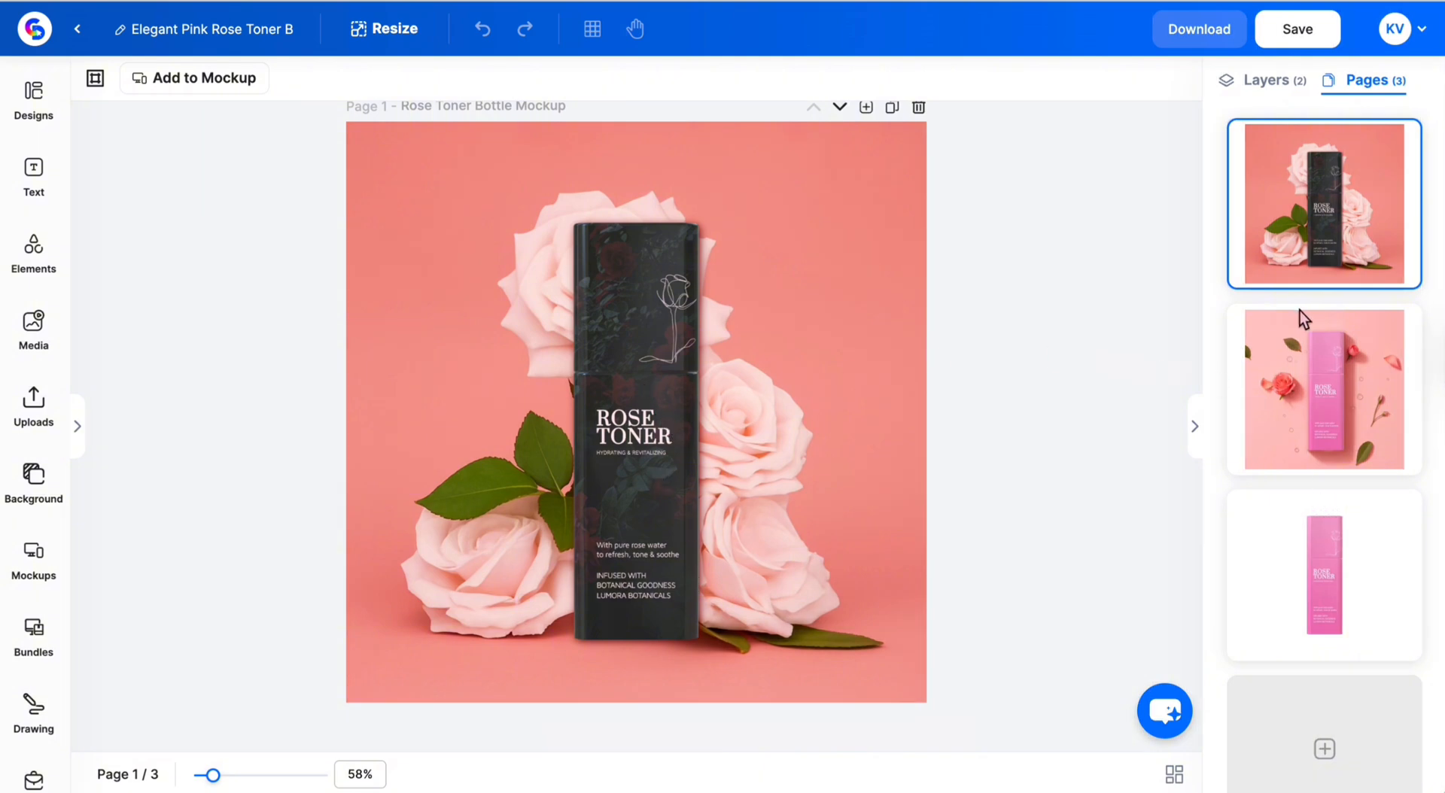
left_click(646, 305)
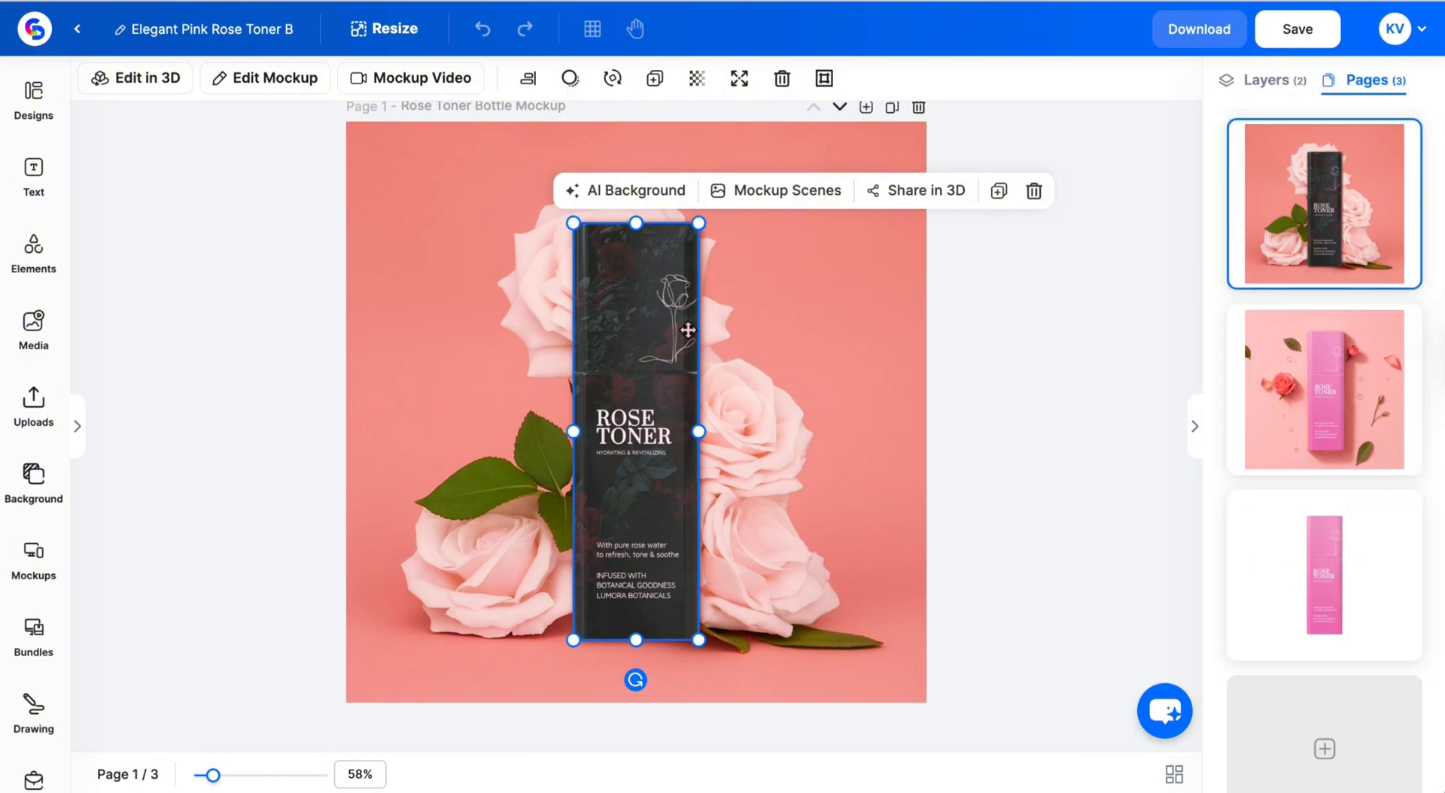
- Set the page 1 bottle as the master mockup
right_click(657, 298)
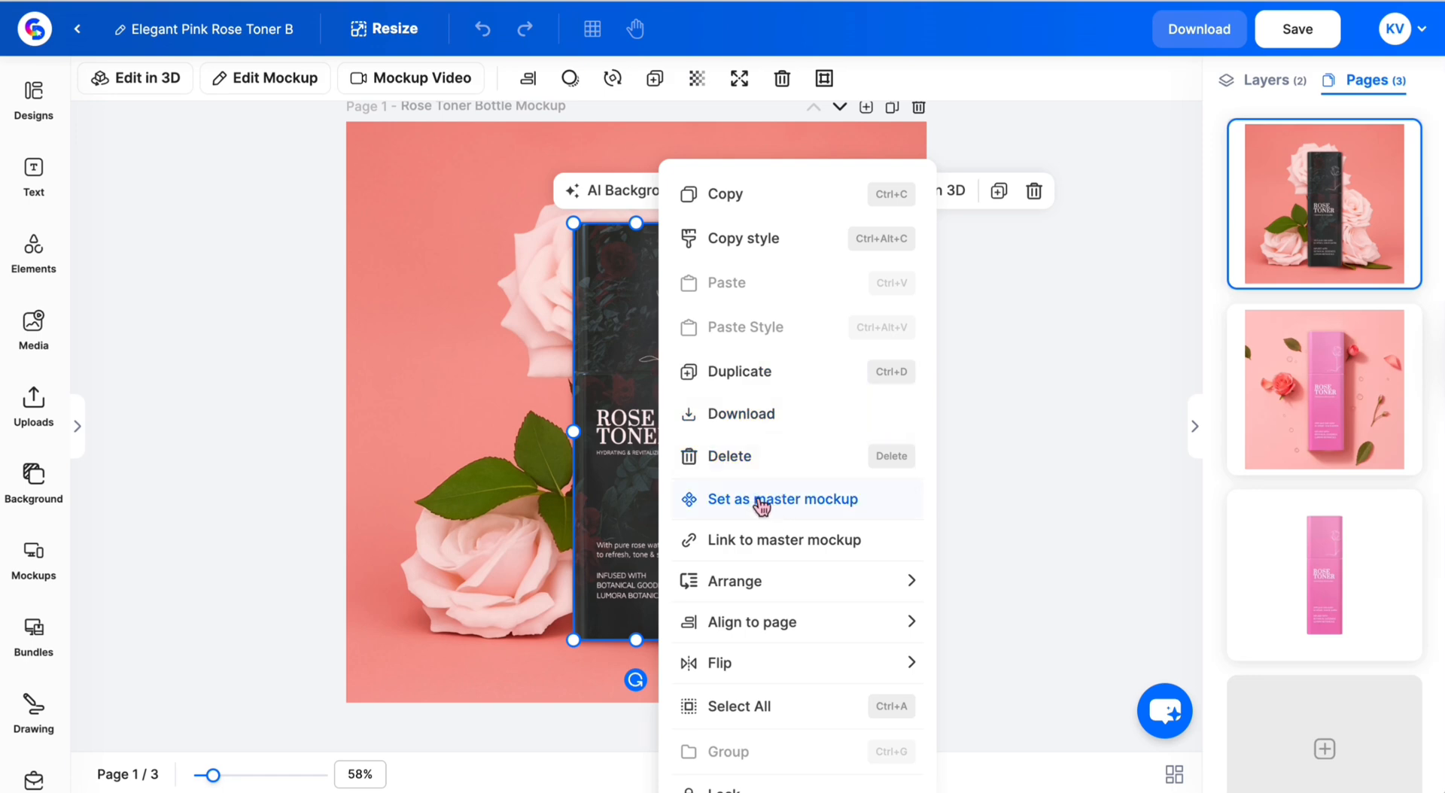
left_click(760, 501)
scroll(901, 753, "down", 5)
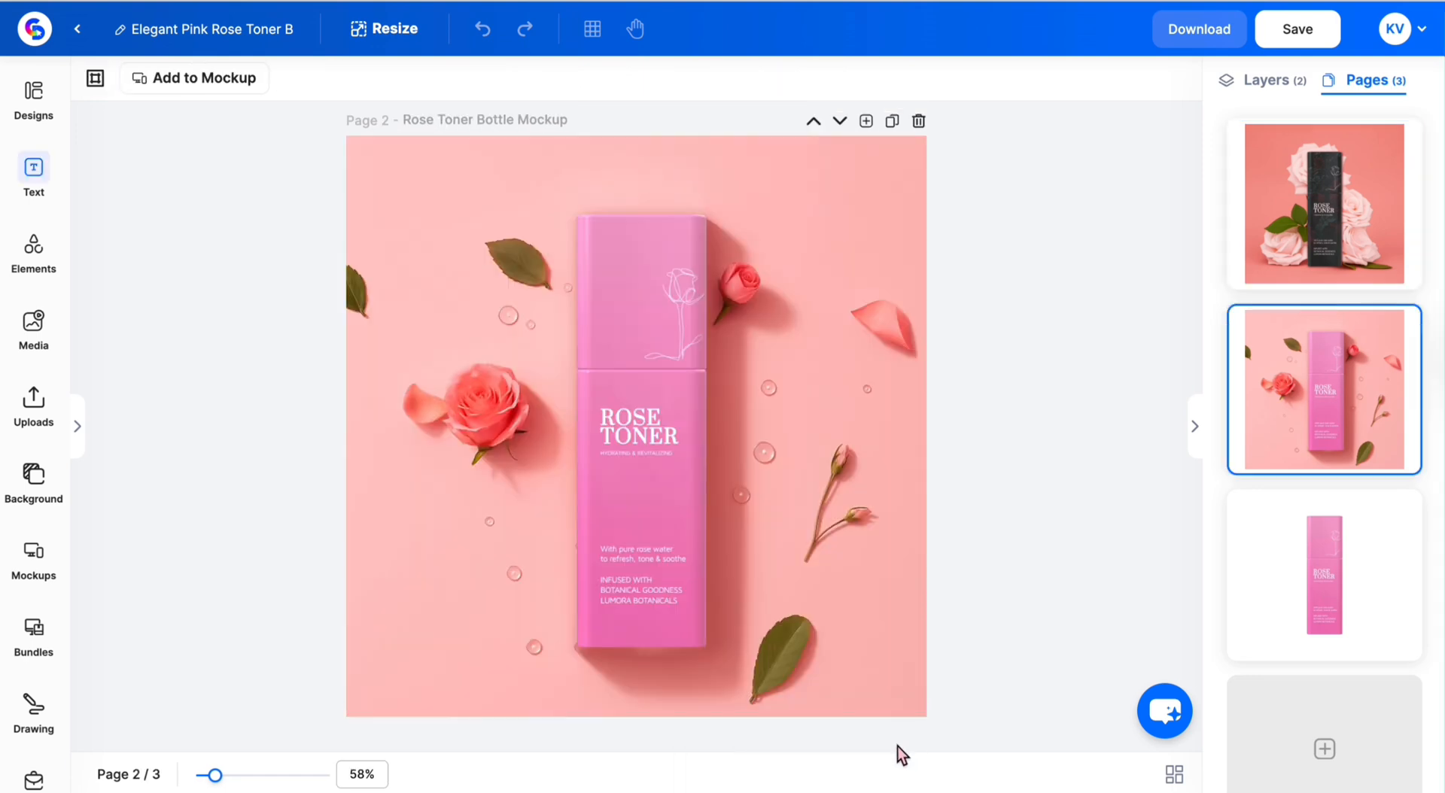
- Link the page 2 bottle to the dark roses master mockup
left_click(678, 370)
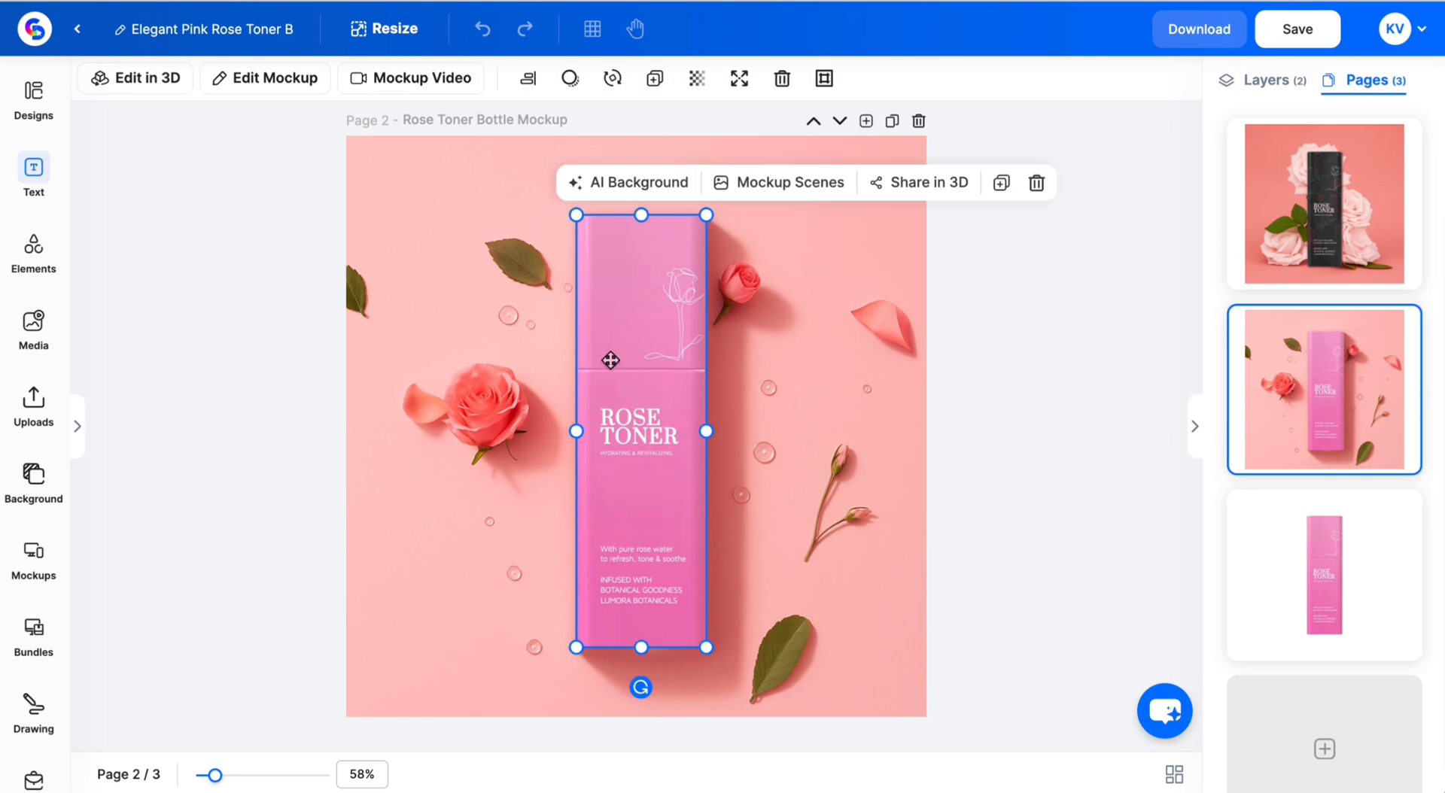
right_click(611, 363)
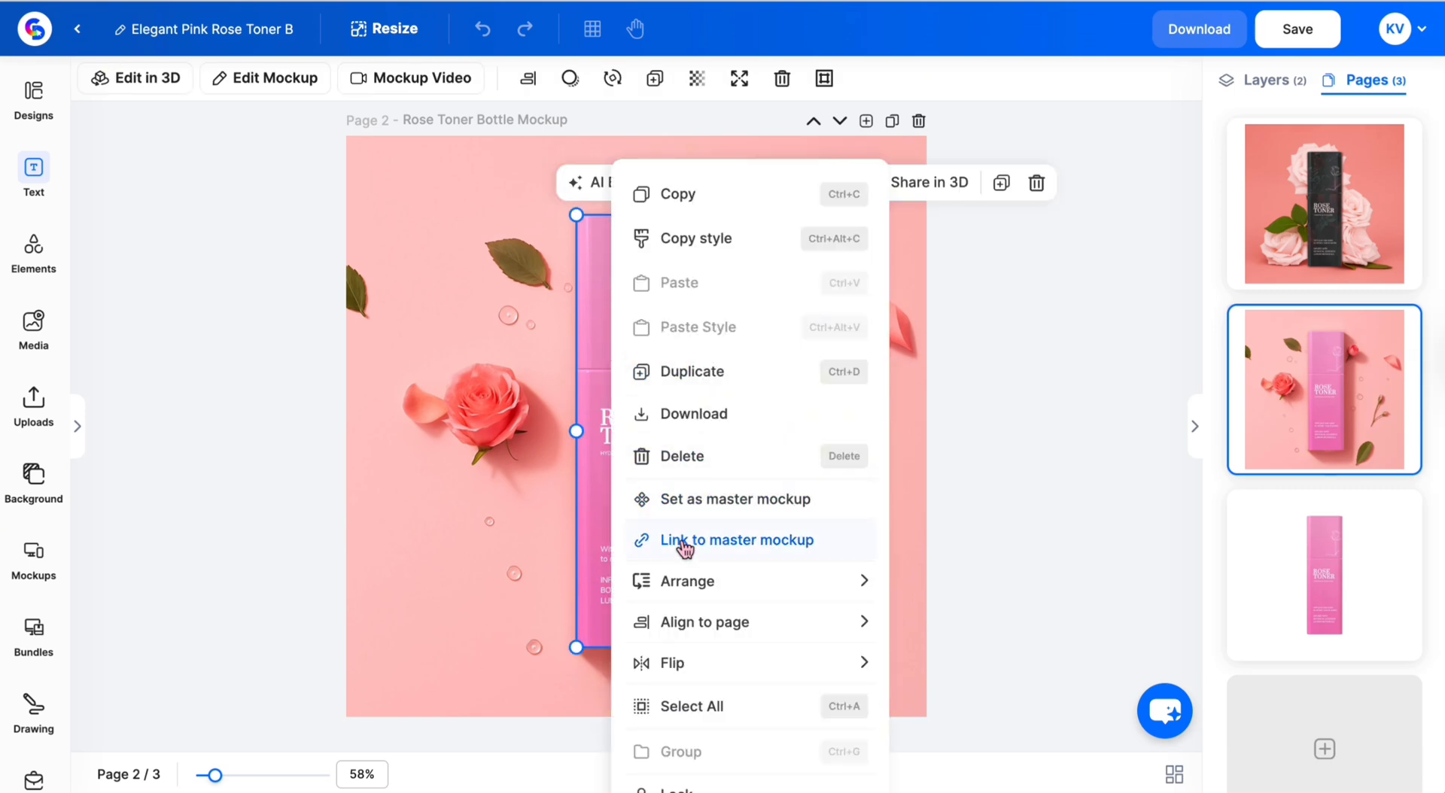
left_click(685, 550)
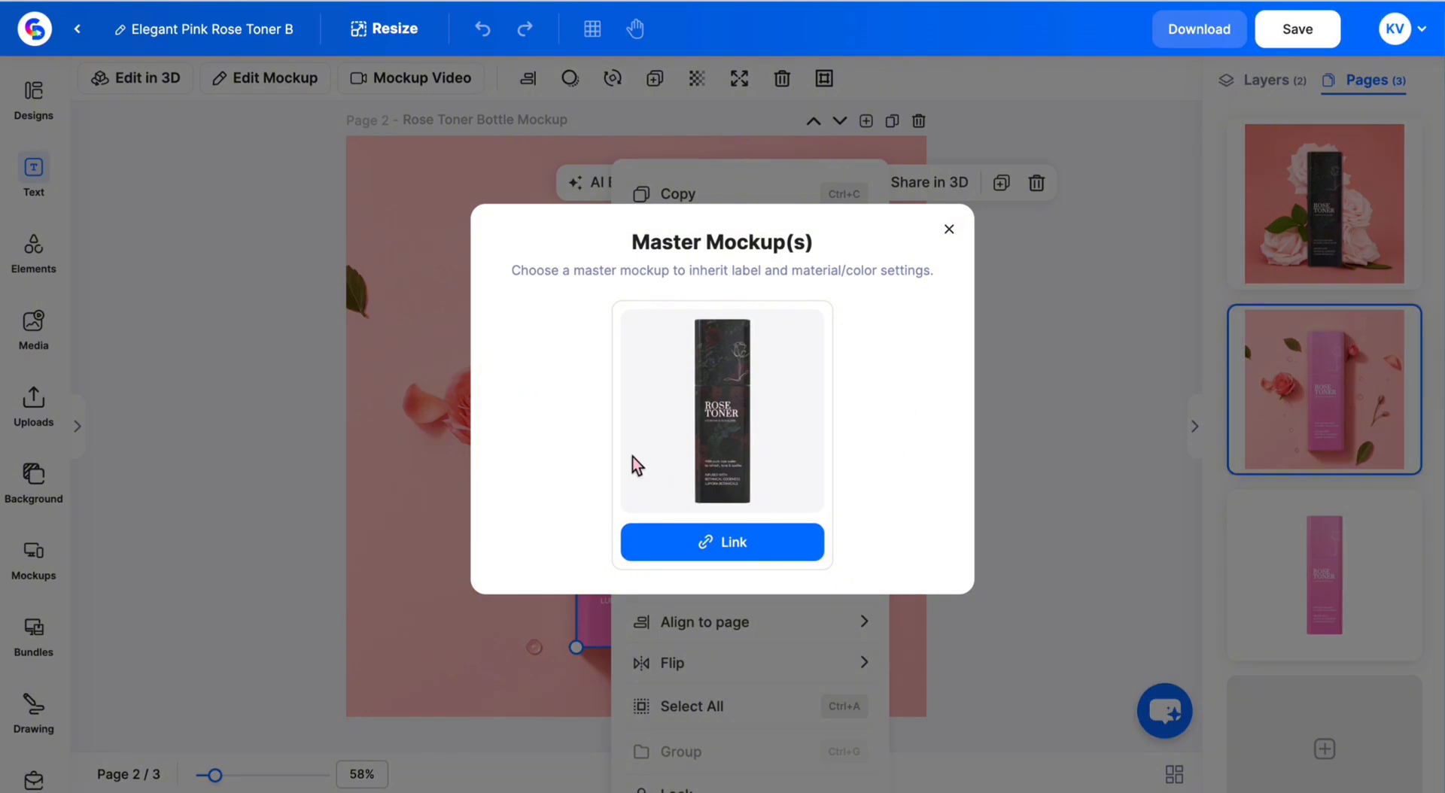
left_click(779, 551)
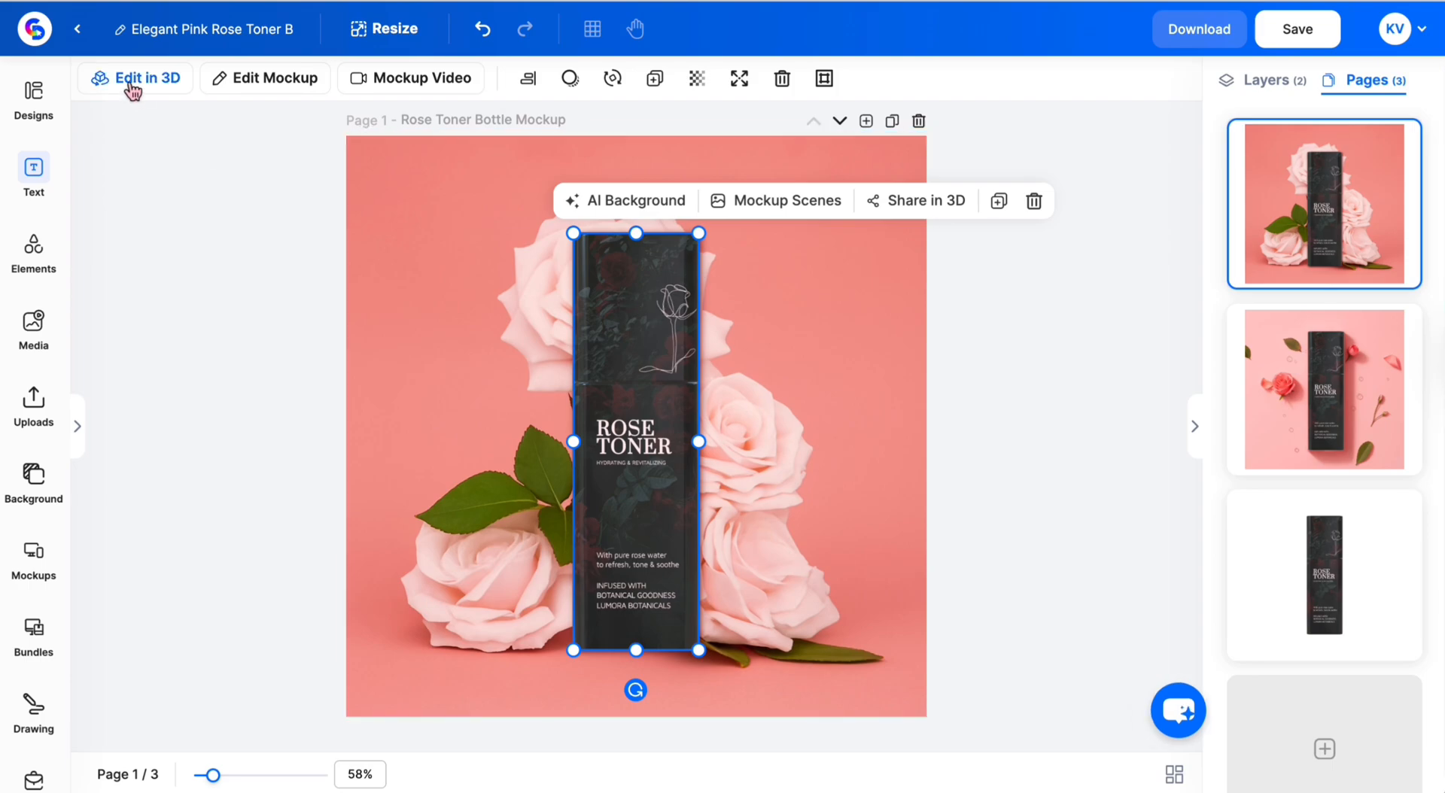
- Open the bottle in the 3D editor, zoom to 49 and rotate it slightly
left_click(133, 87)
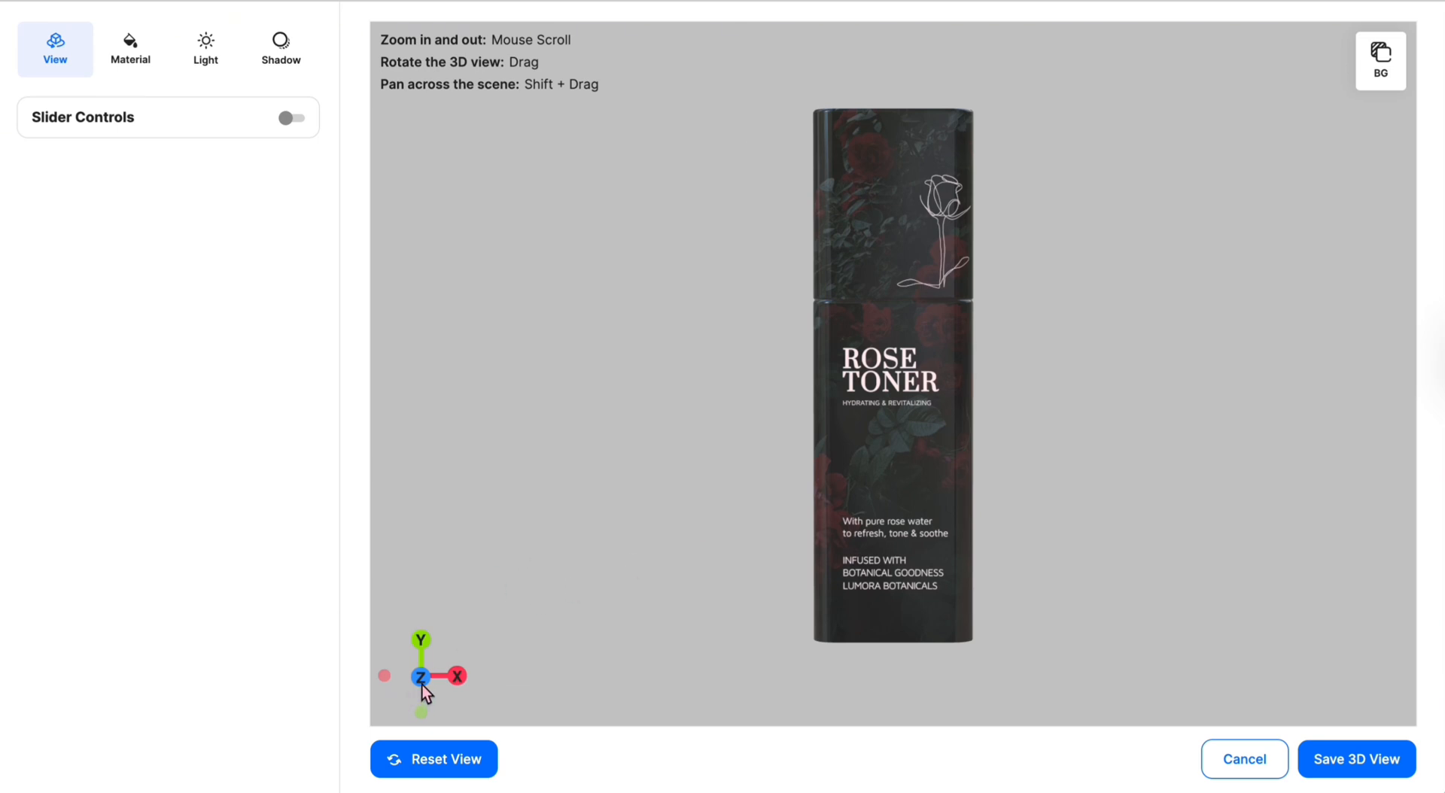
left_click_drag(420, 680, 426, 681)
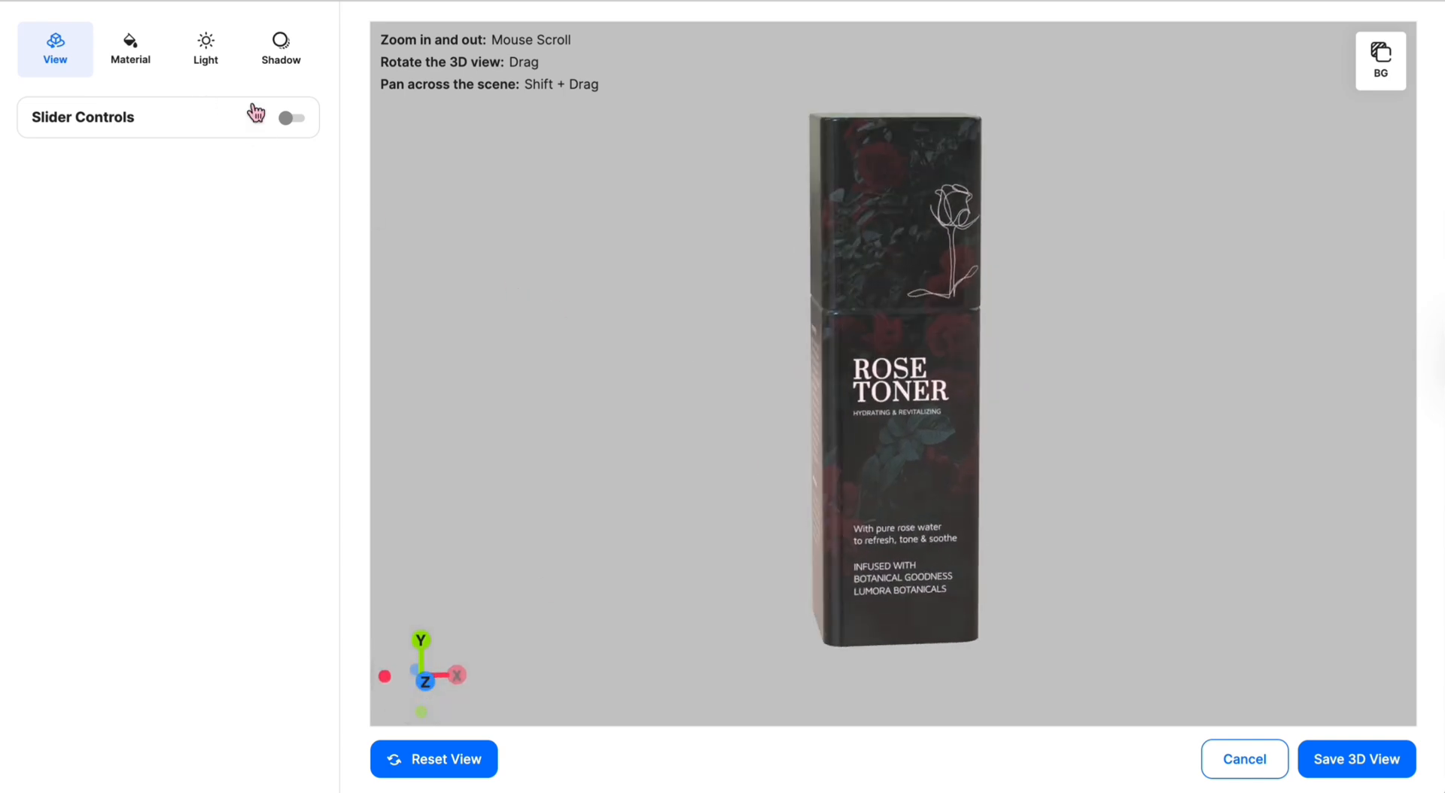
left_click(298, 122)
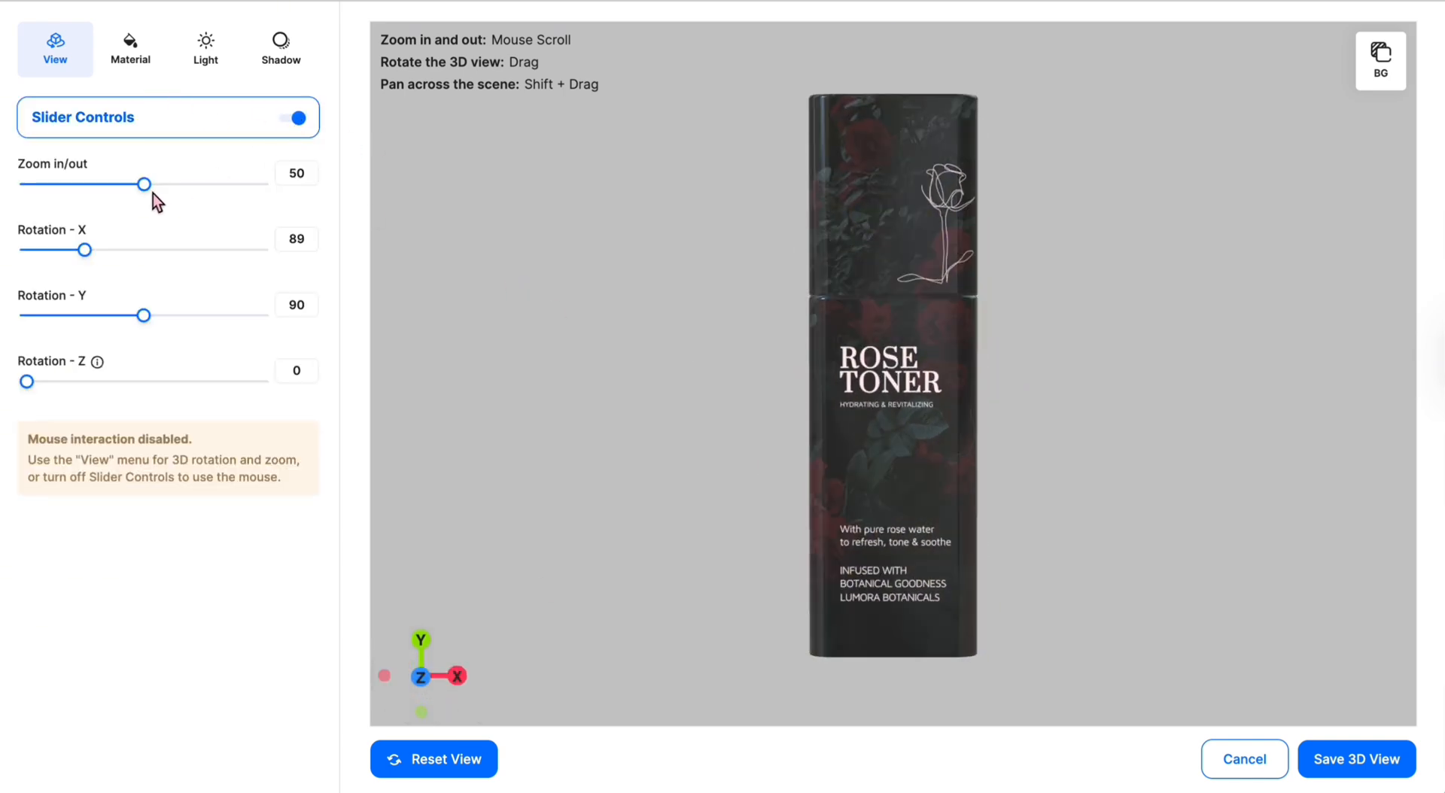
left_click_drag(152, 193, 92, 264)
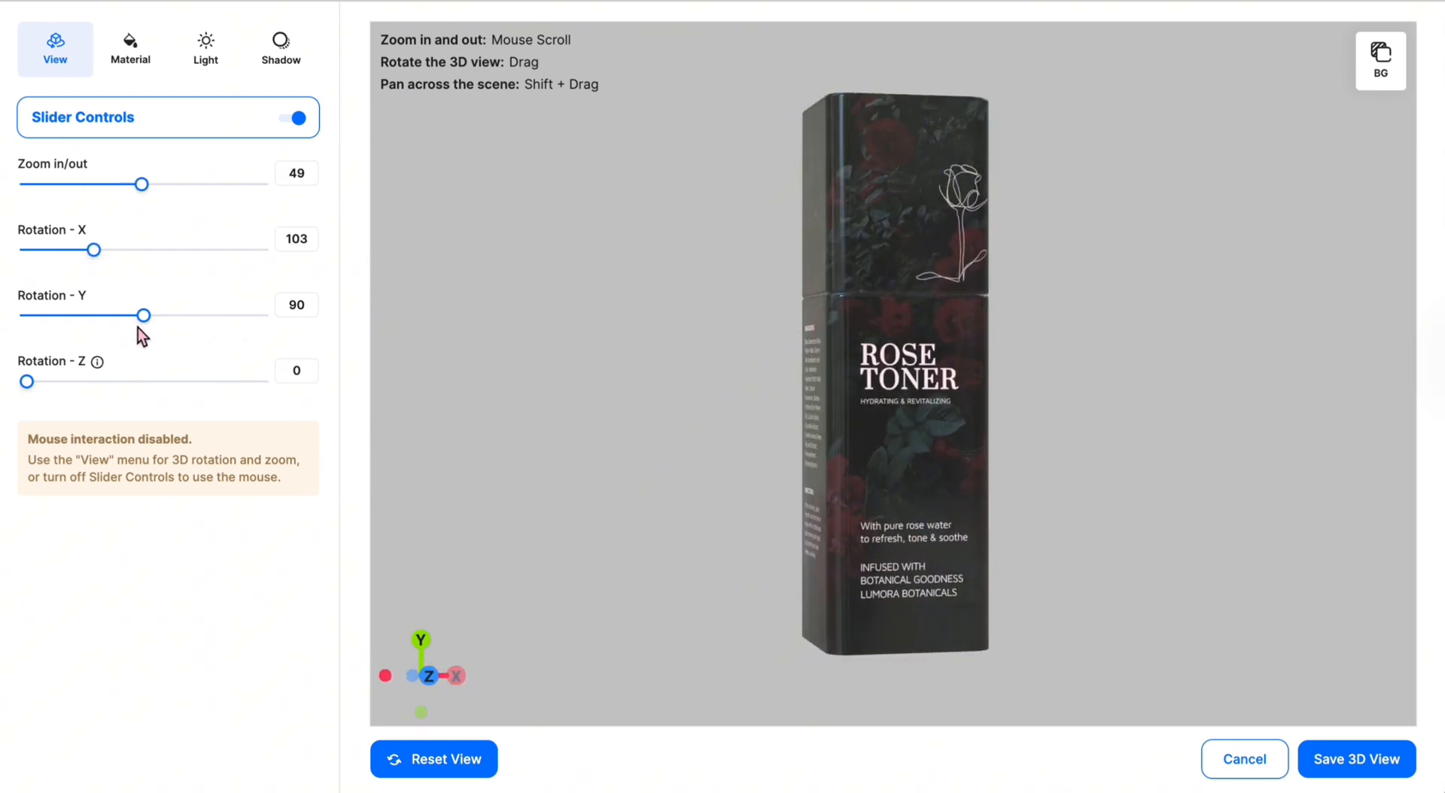
mouse_move(138, 328)
left_mouse_down()
mouse_move(116, 329)
mouse_move(136, 332)
left_mouse_up()
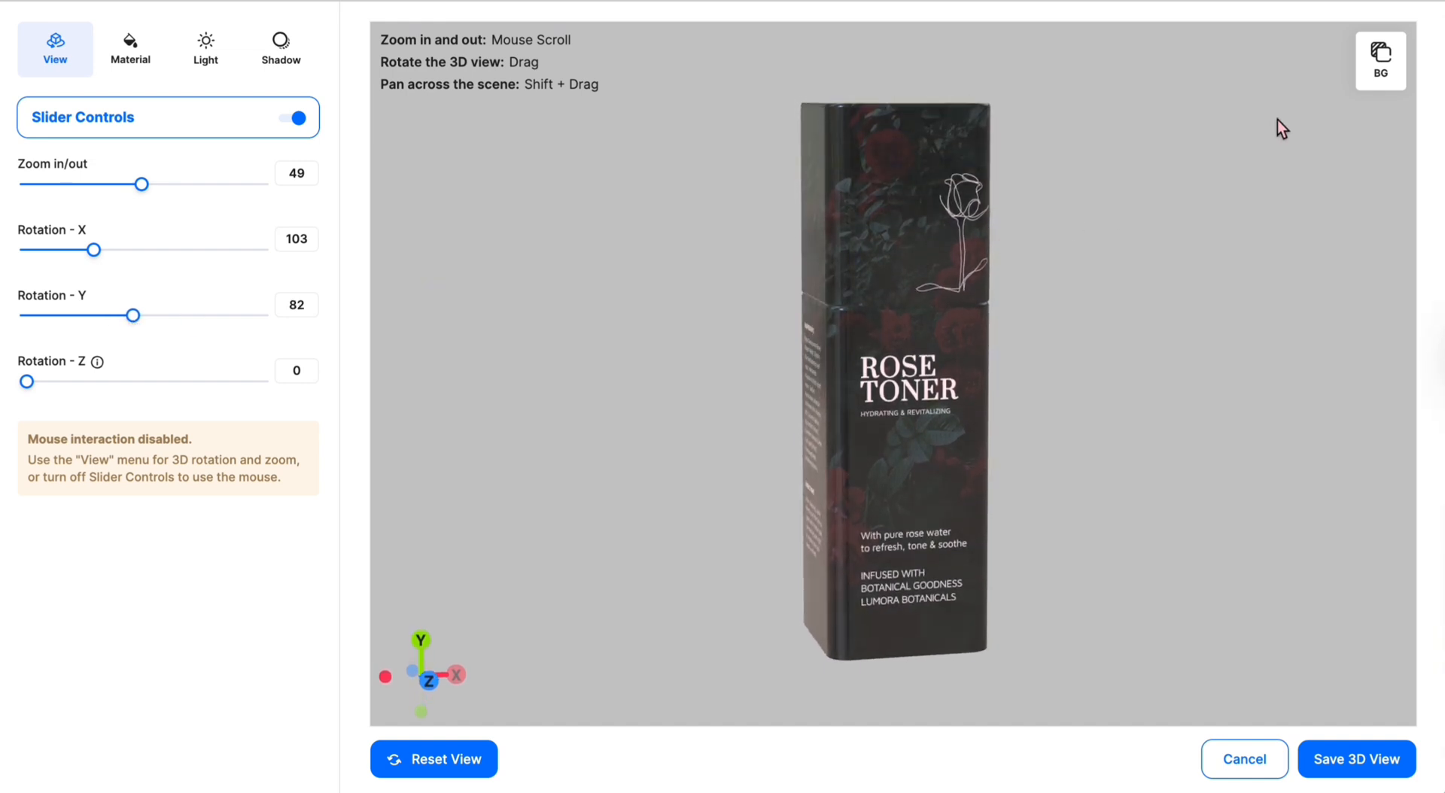
- Close the preview background options and show the material settings: metalness 3, roughness 0, transparency 100
left_click(1381, 56)
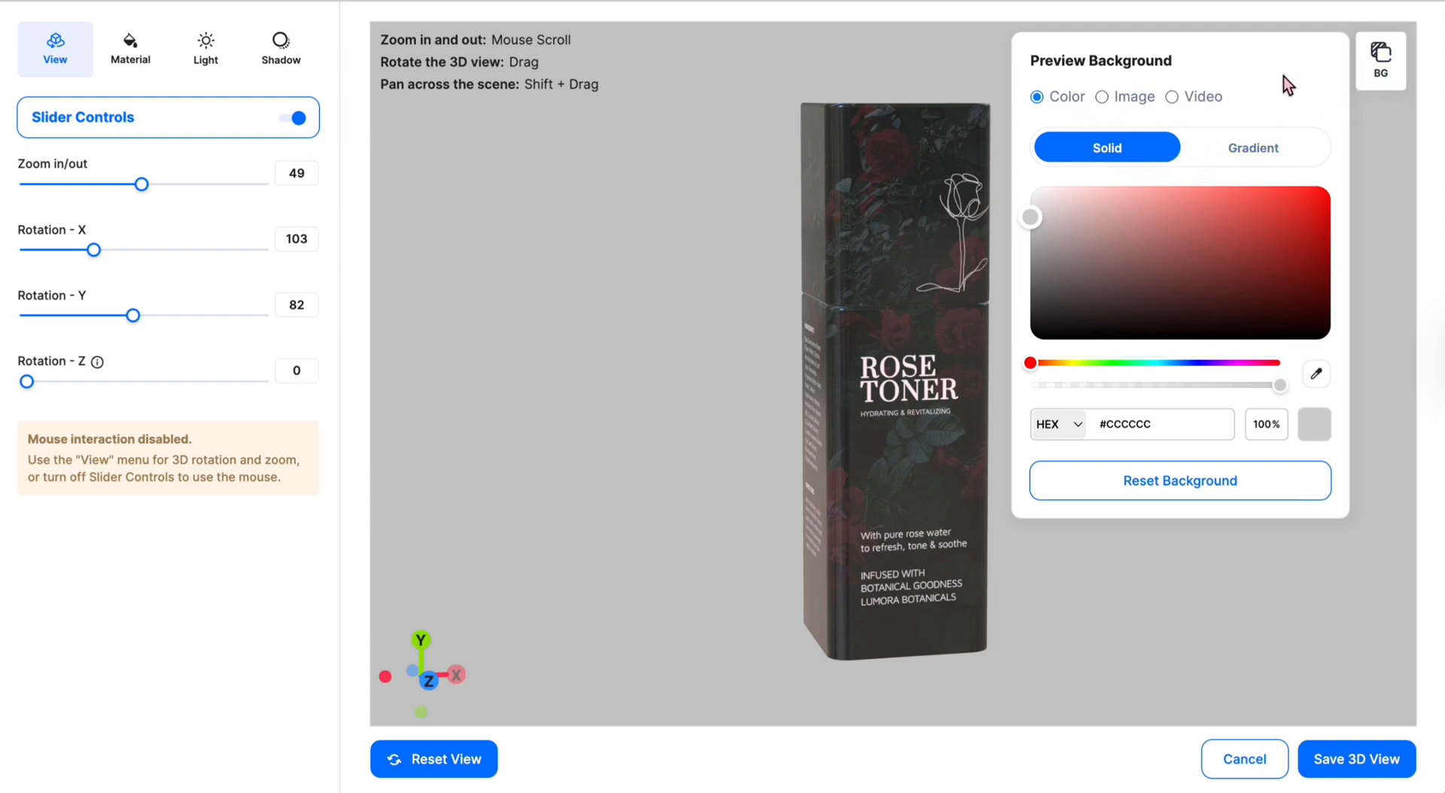
left_click(1378, 66)
left_click(160, 42)
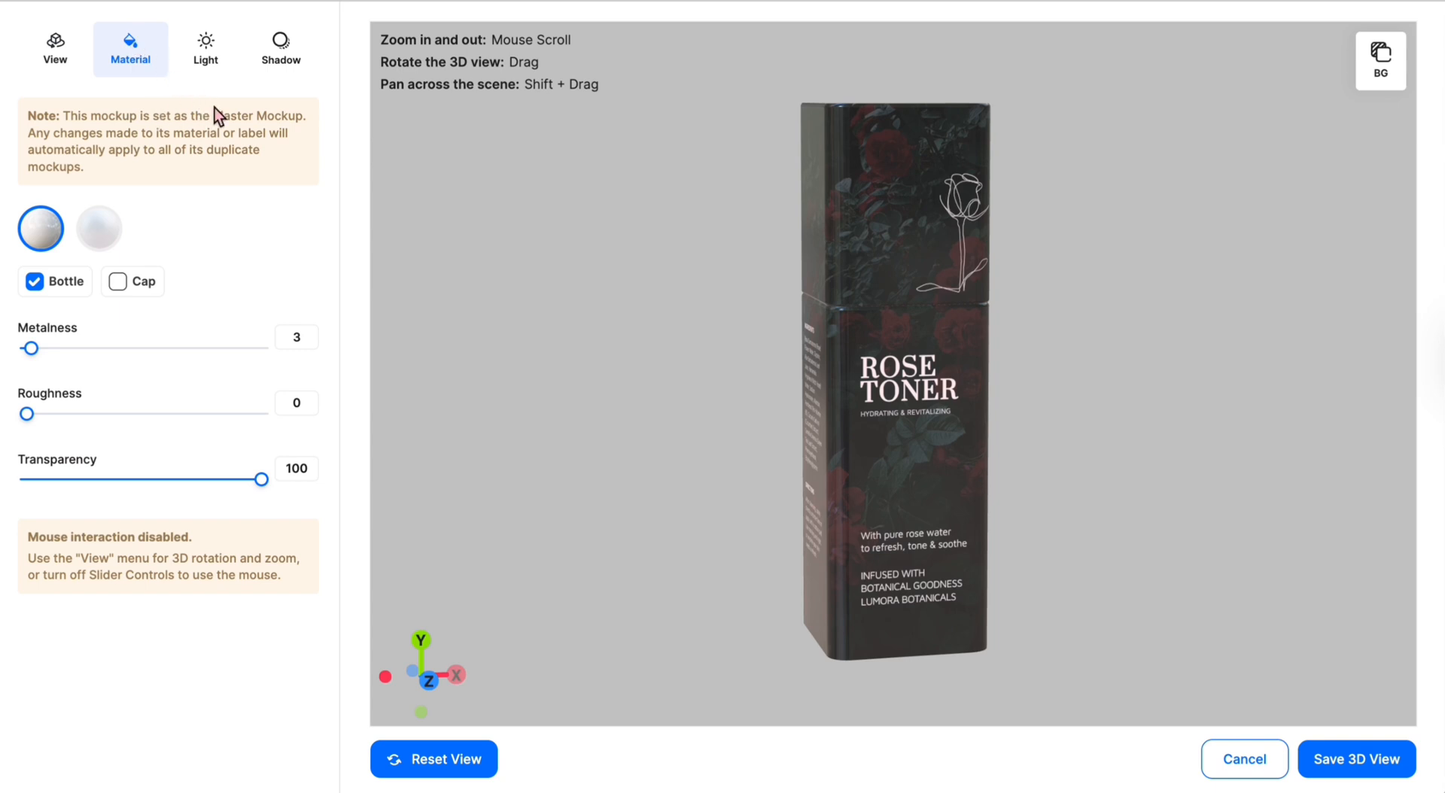
- Compare matte with glossy, keep glossy, enable a cast shadow at Position X 1, and save the 3D view
left_click(111, 243)
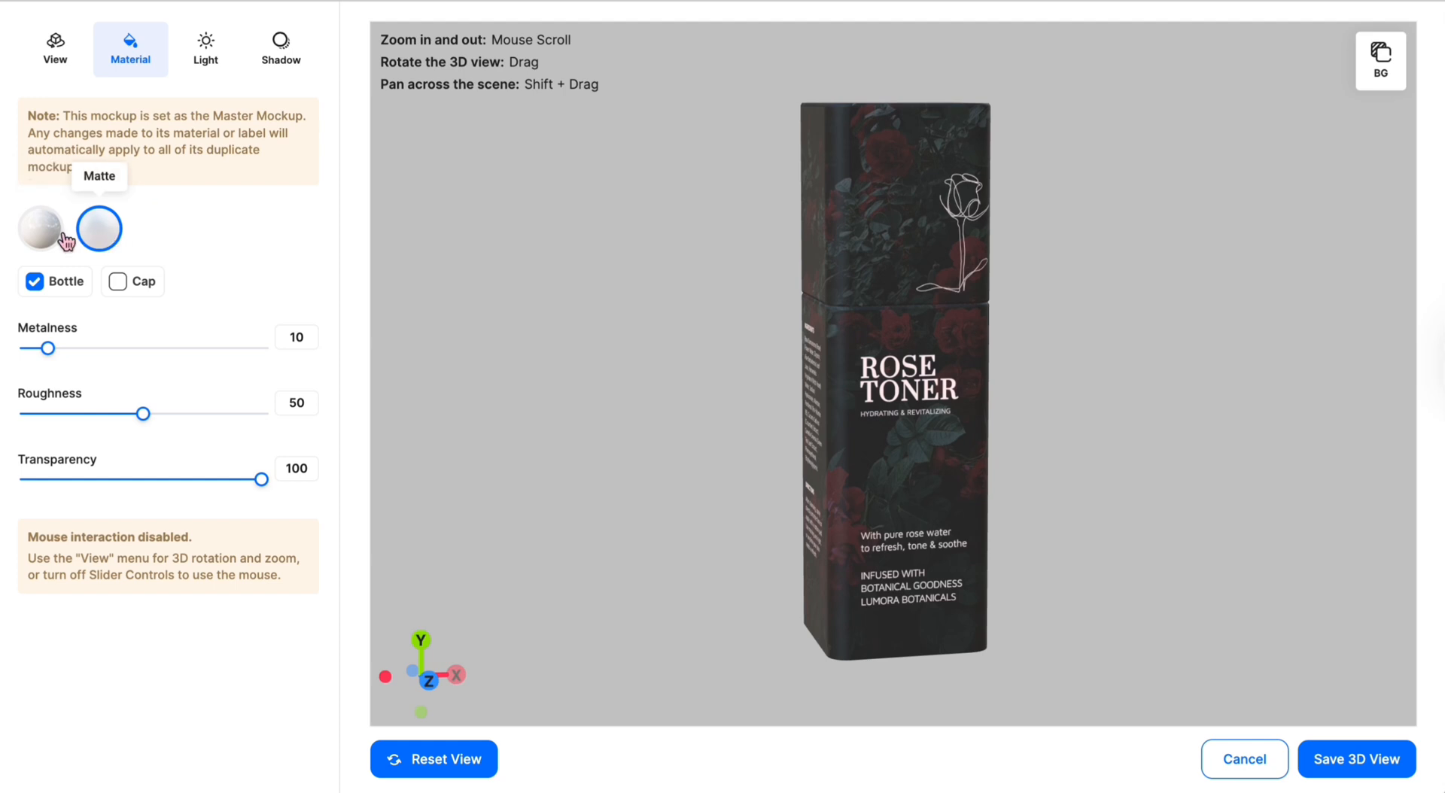
left_click(63, 239)
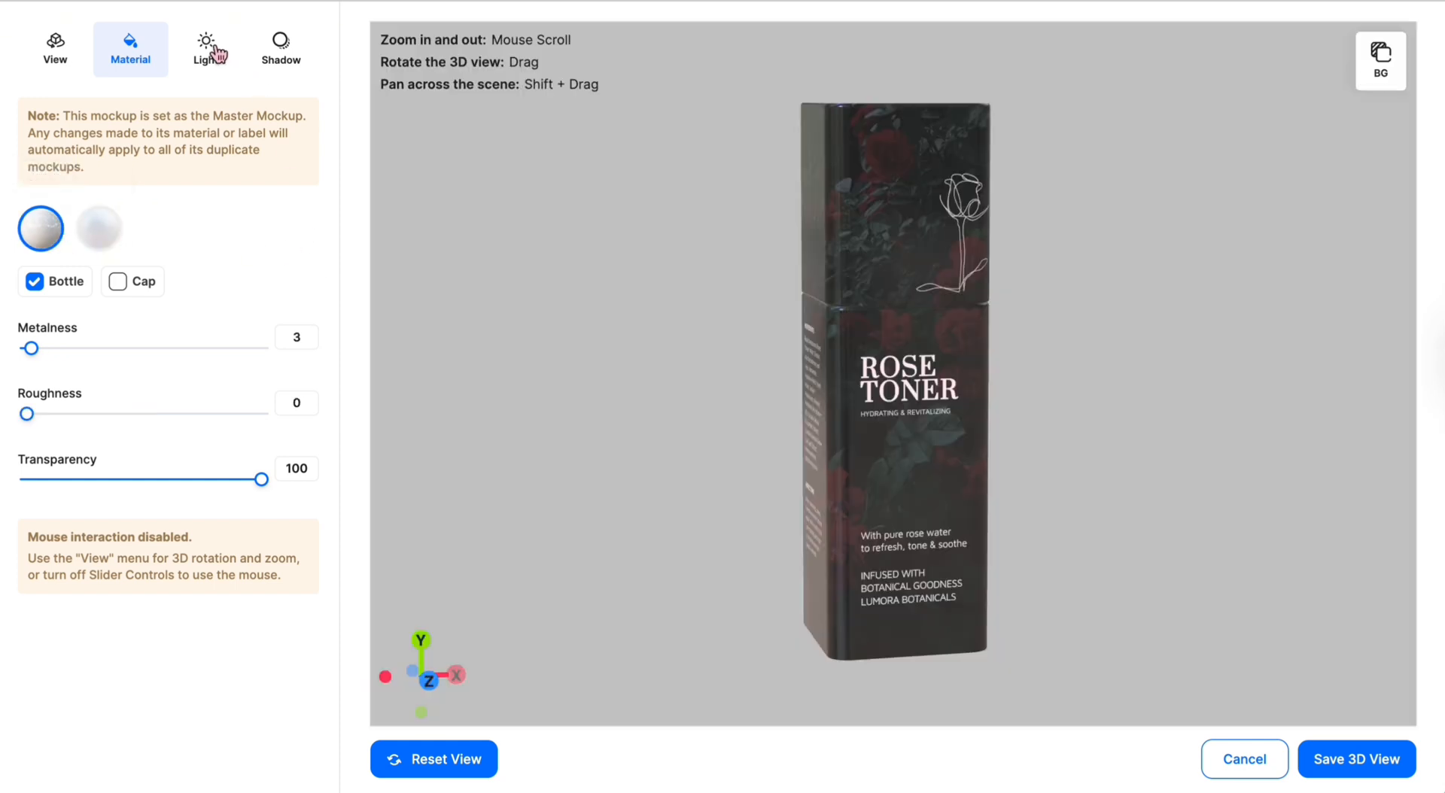
left_click(212, 53)
left_click(280, 53)
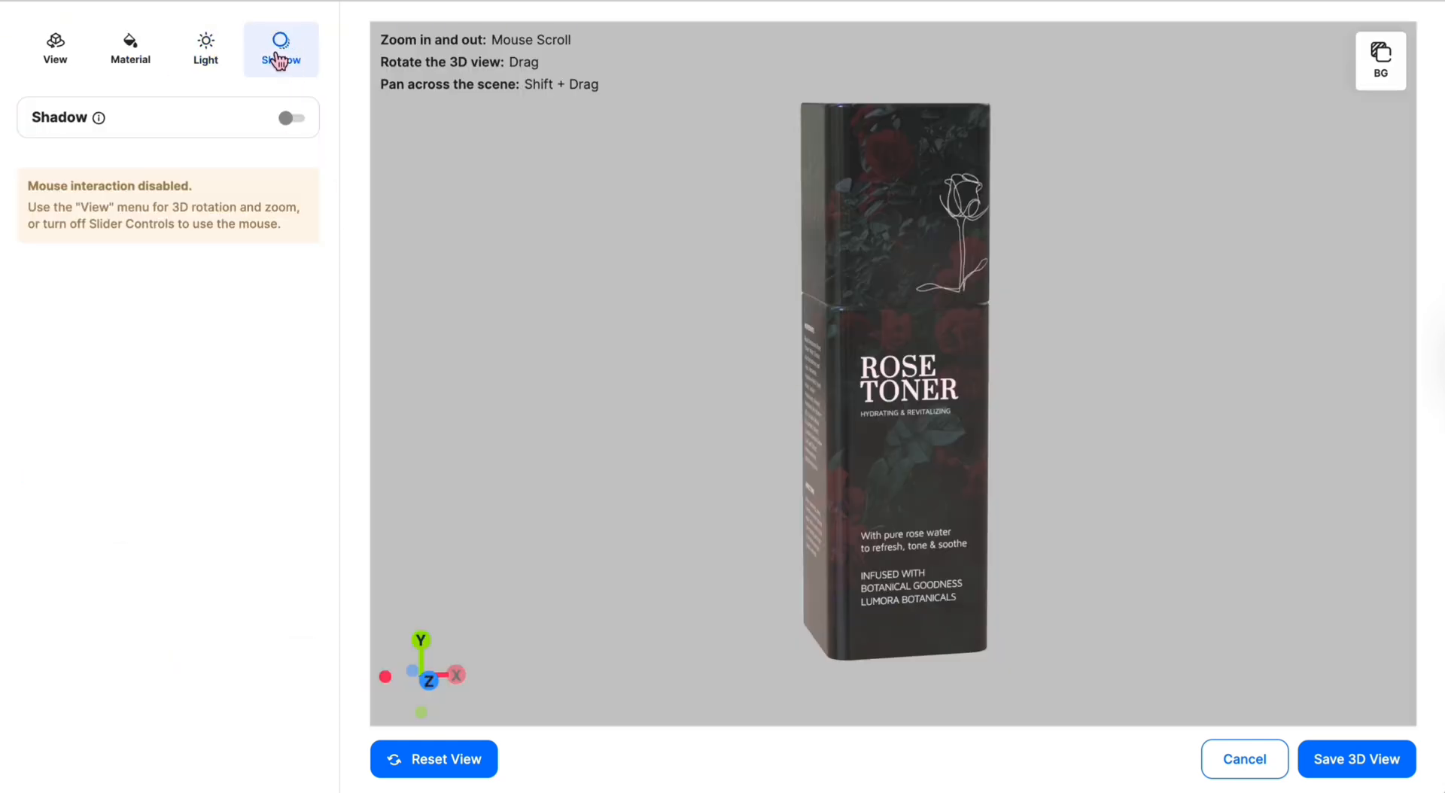
left_click(288, 119)
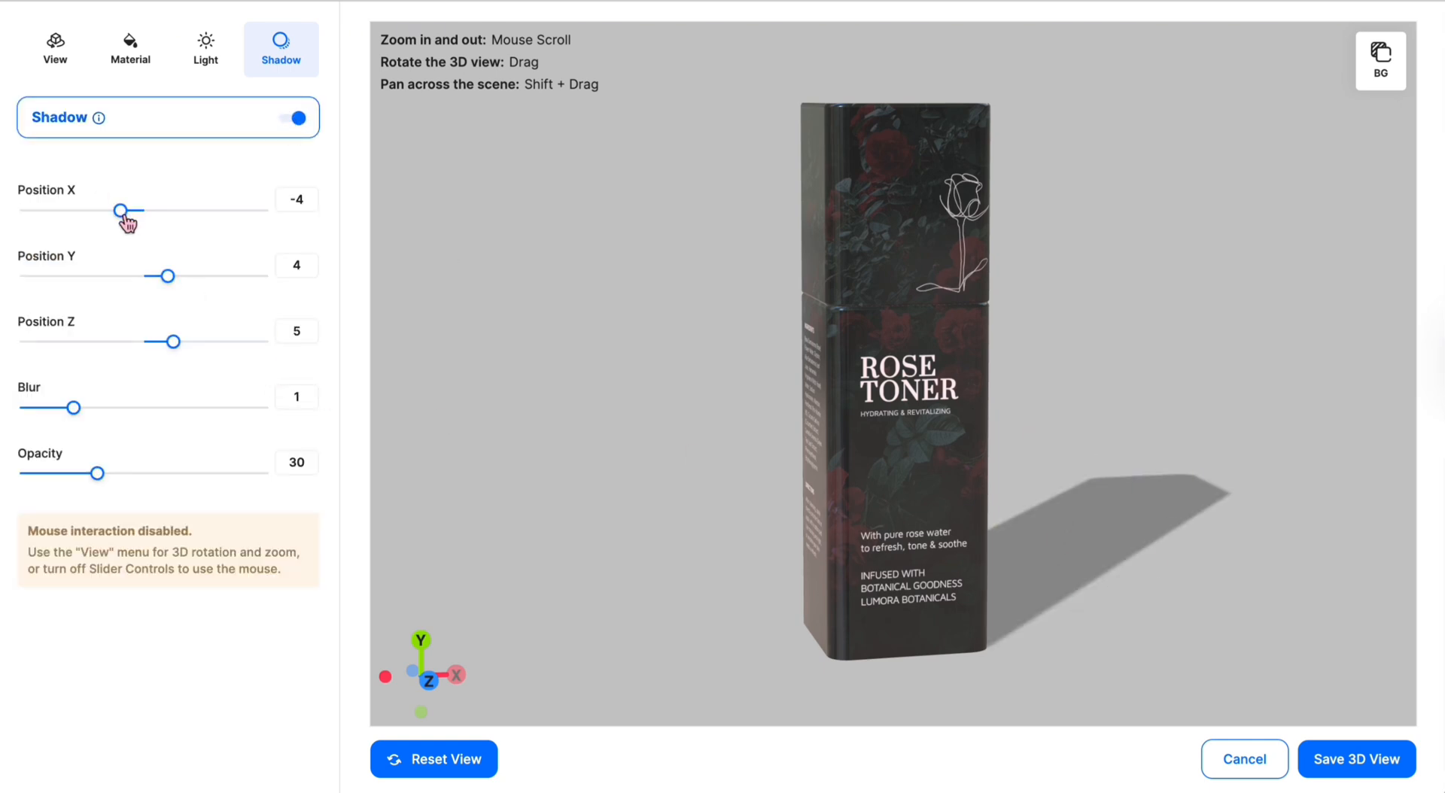
left_click_drag(128, 222, 152, 220)
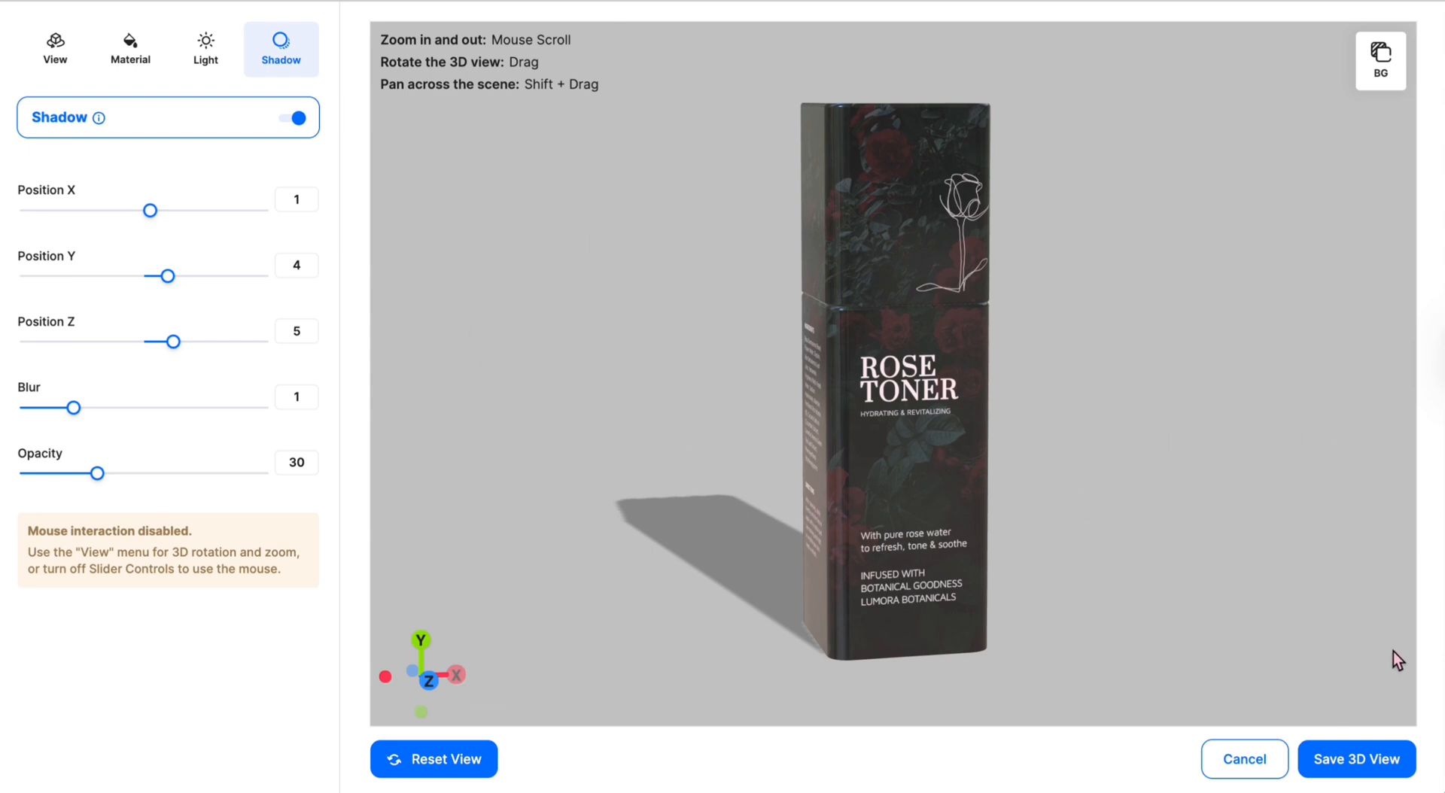
left_click(1360, 764)
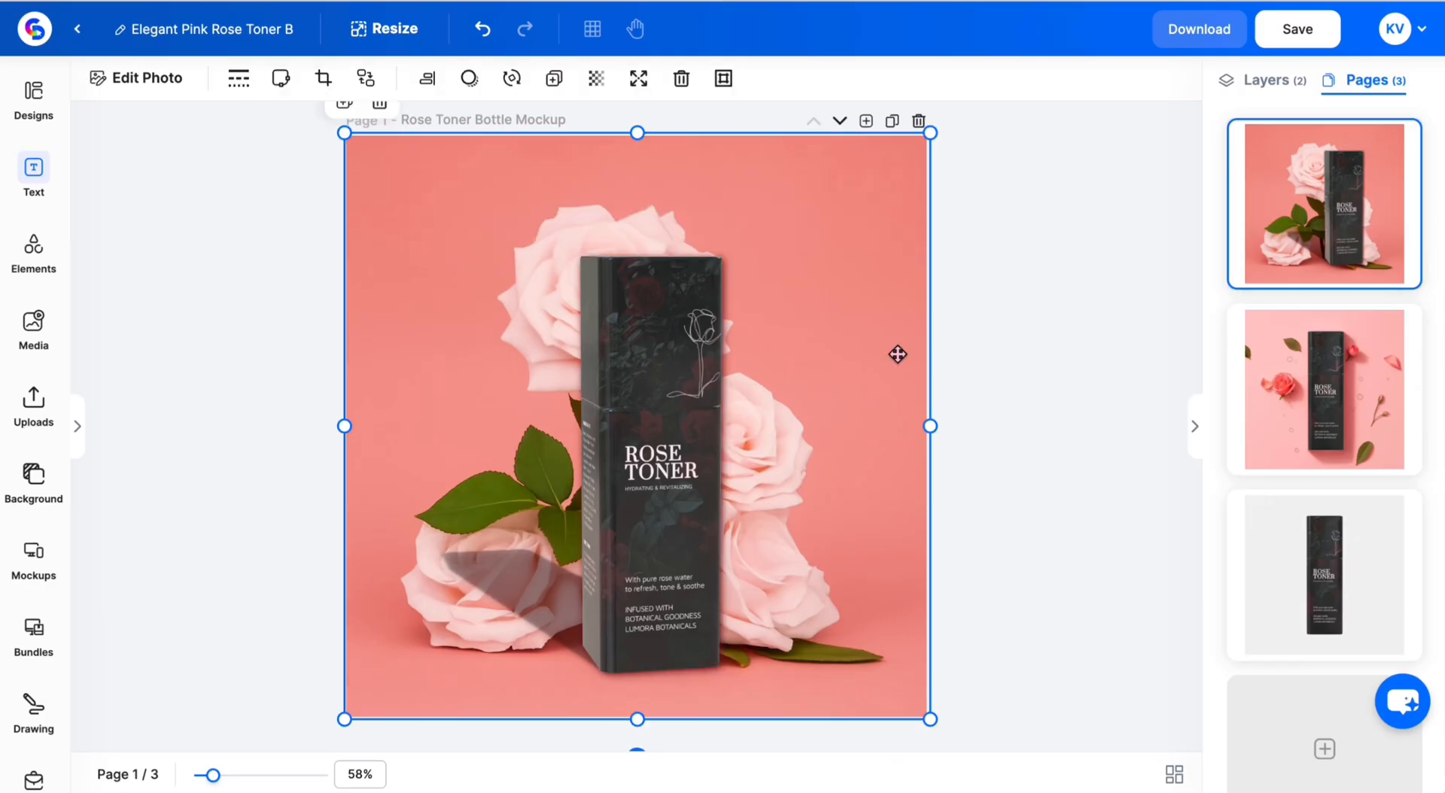
- Nudge the bottle up, scale the rose background photo larger around it, and reselect the bottle
left_click_drag(674, 358, 674, 350)
left_click(758, 340)
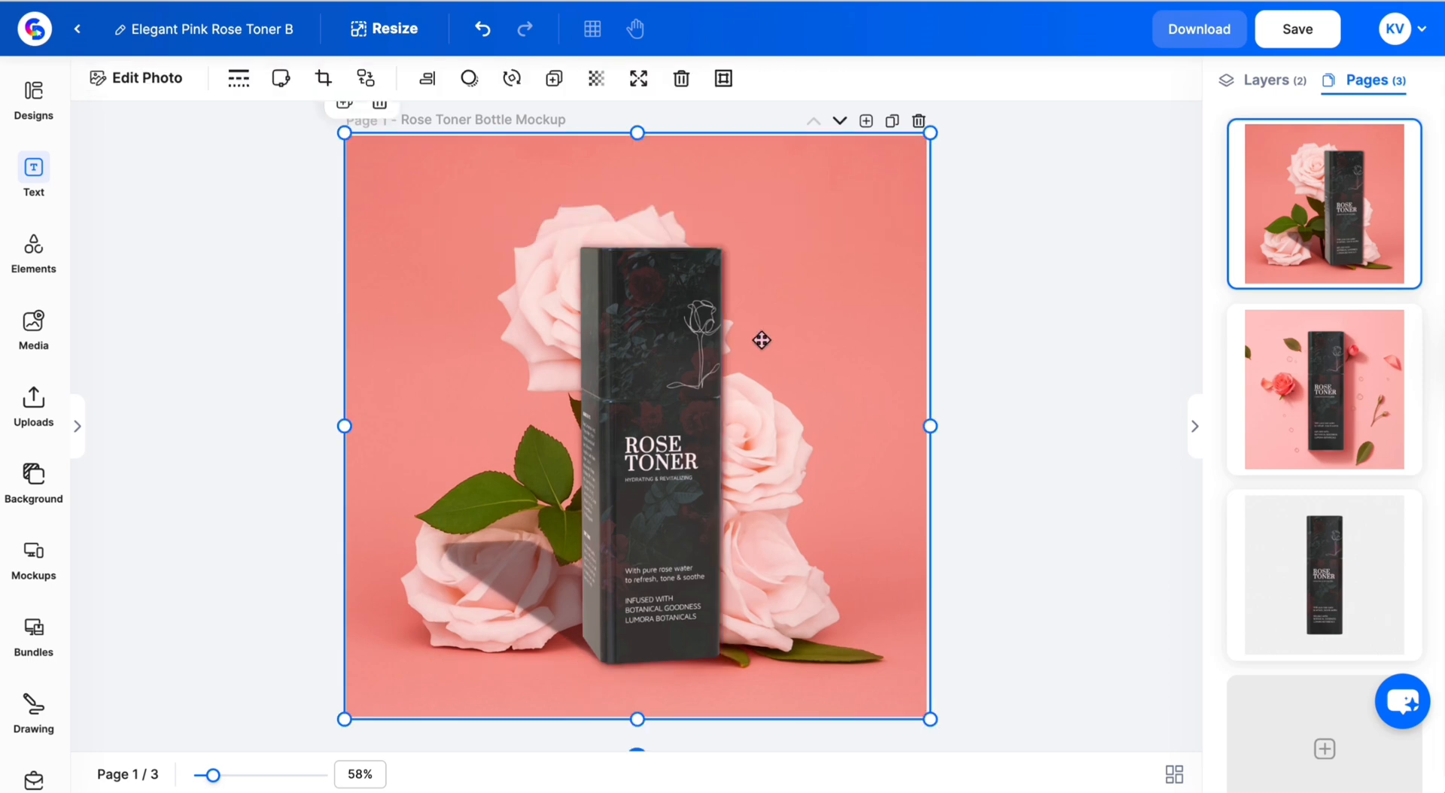
left_click_drag(931, 133, 1193, 9)
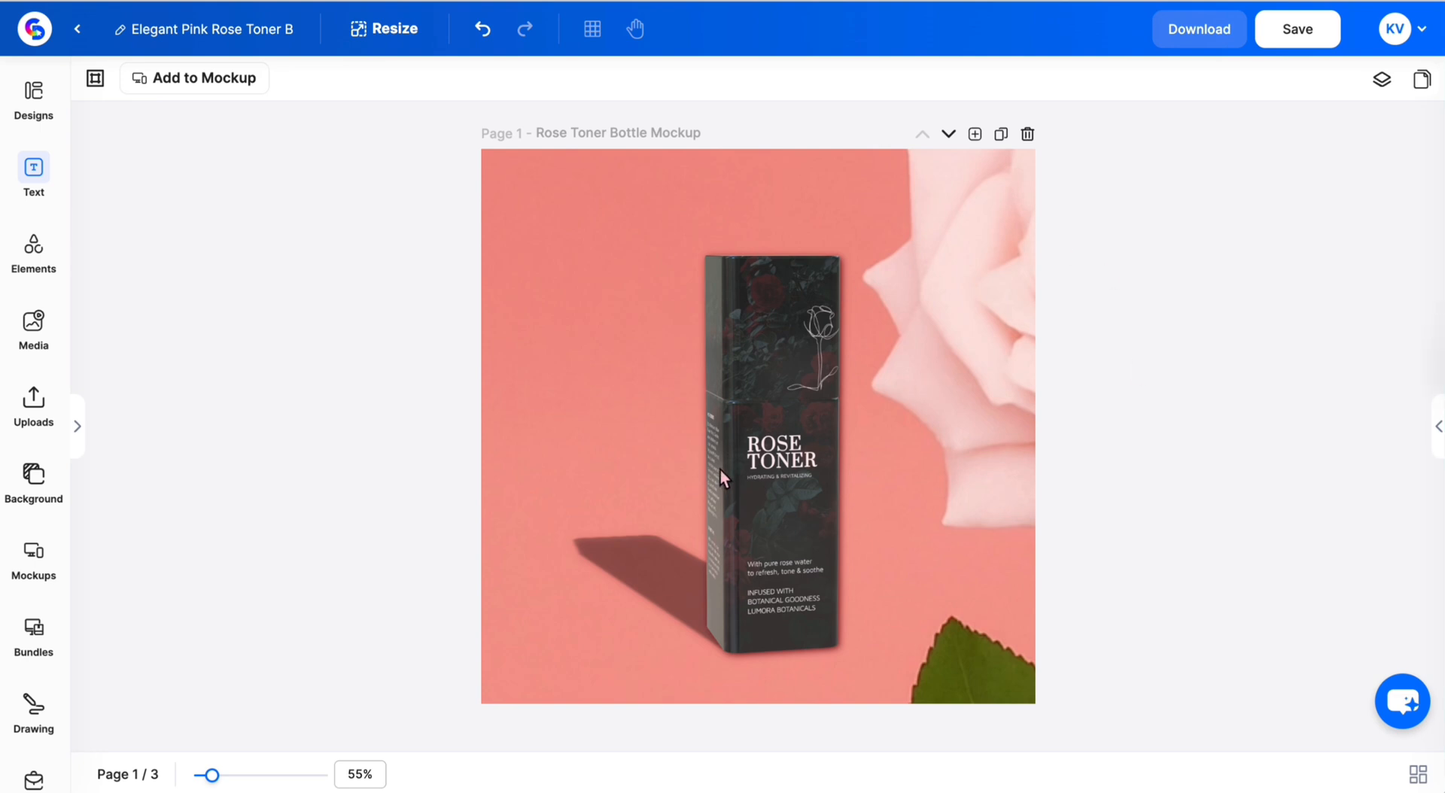
left_click(811, 445)
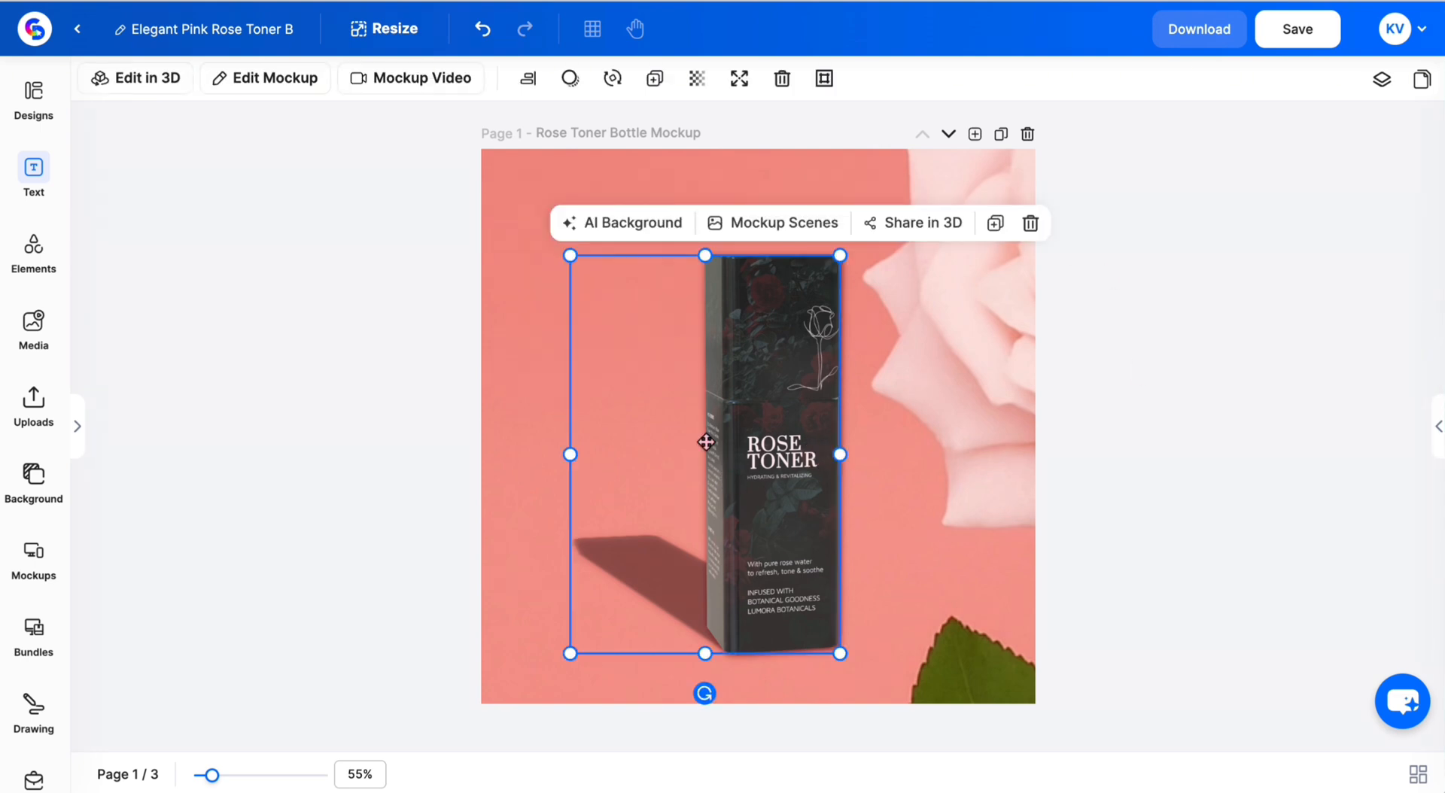
- Generate the bottle's Share in 3D link and embed code, rotating the preview to check its sides
left_click(935, 237)
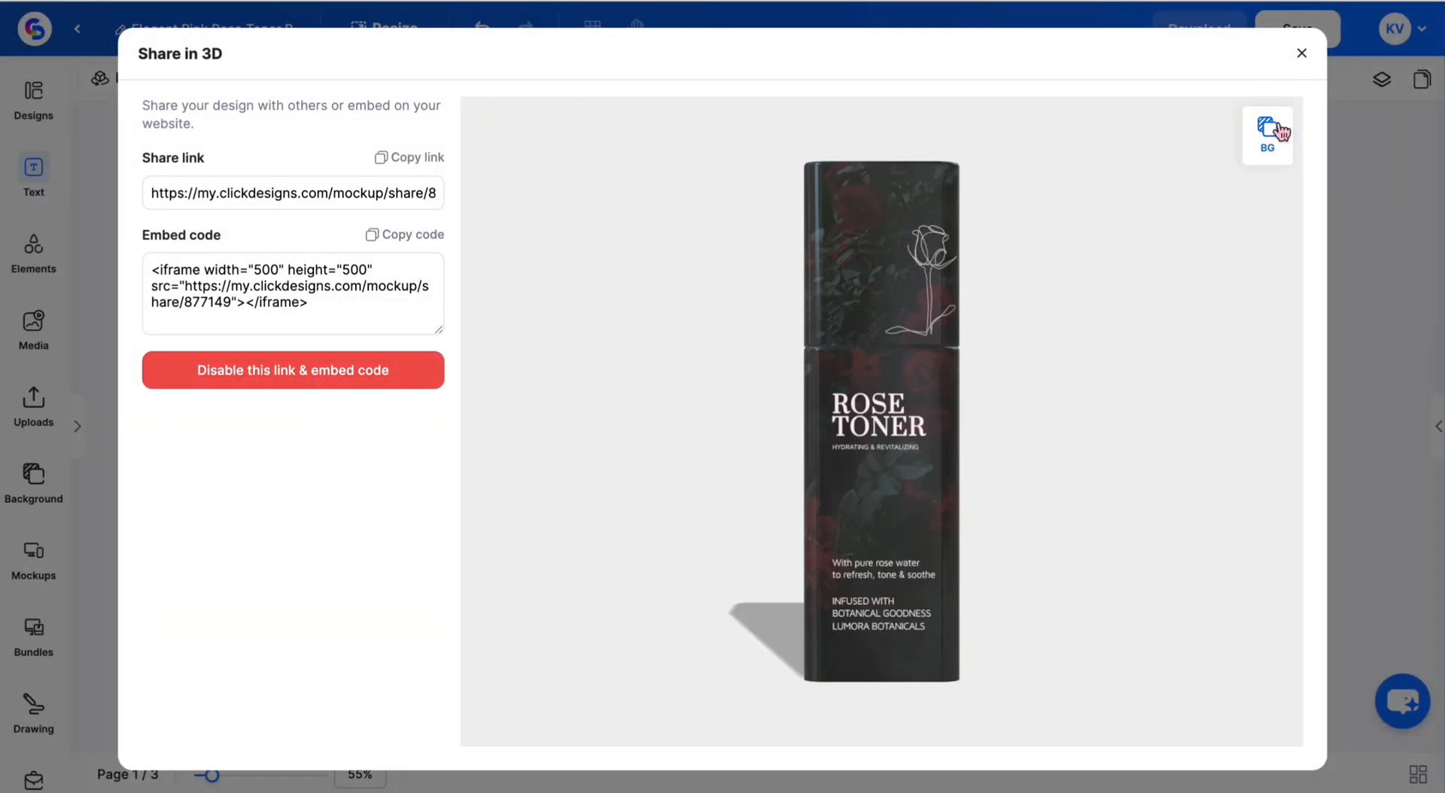
left_click(1269, 134)
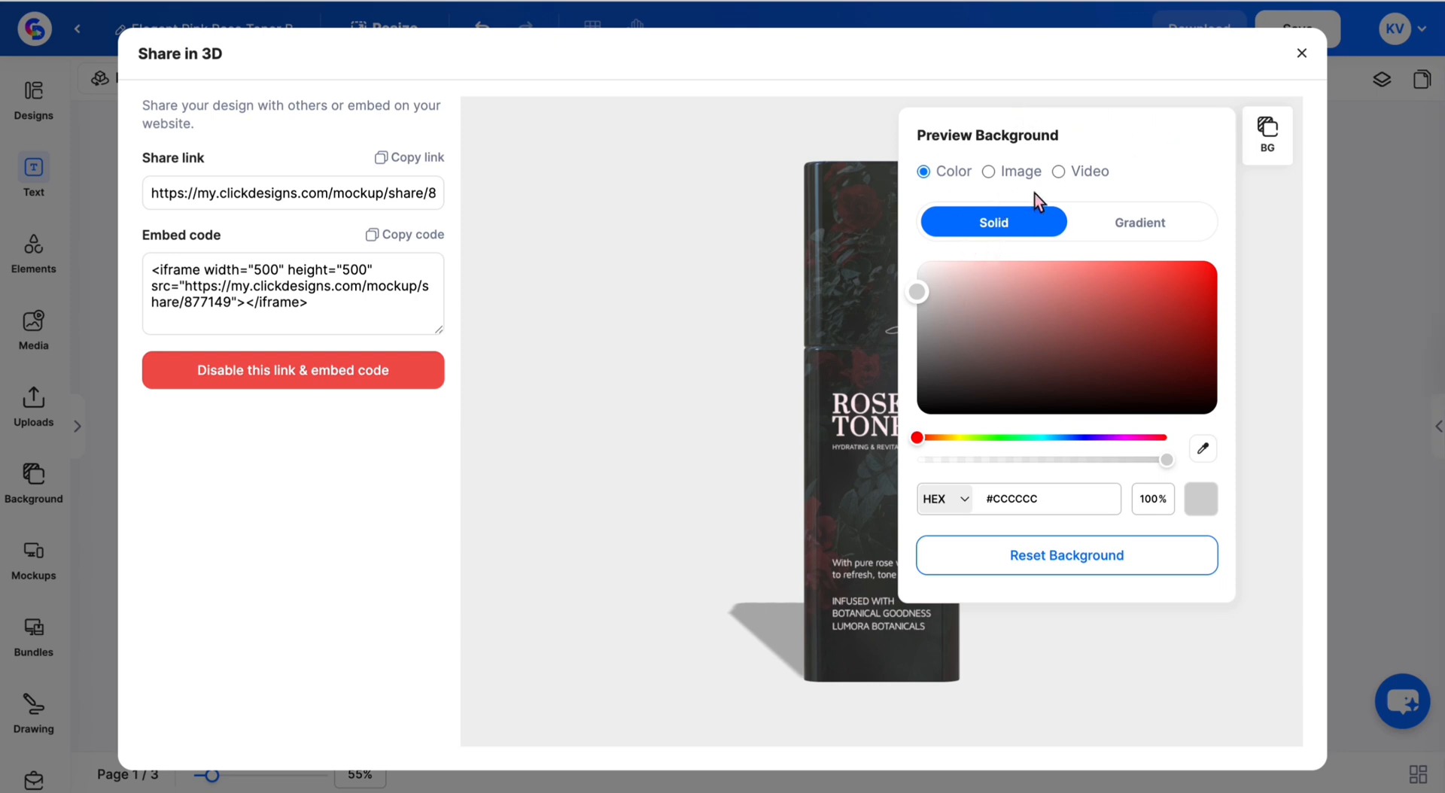
left_click(1250, 147)
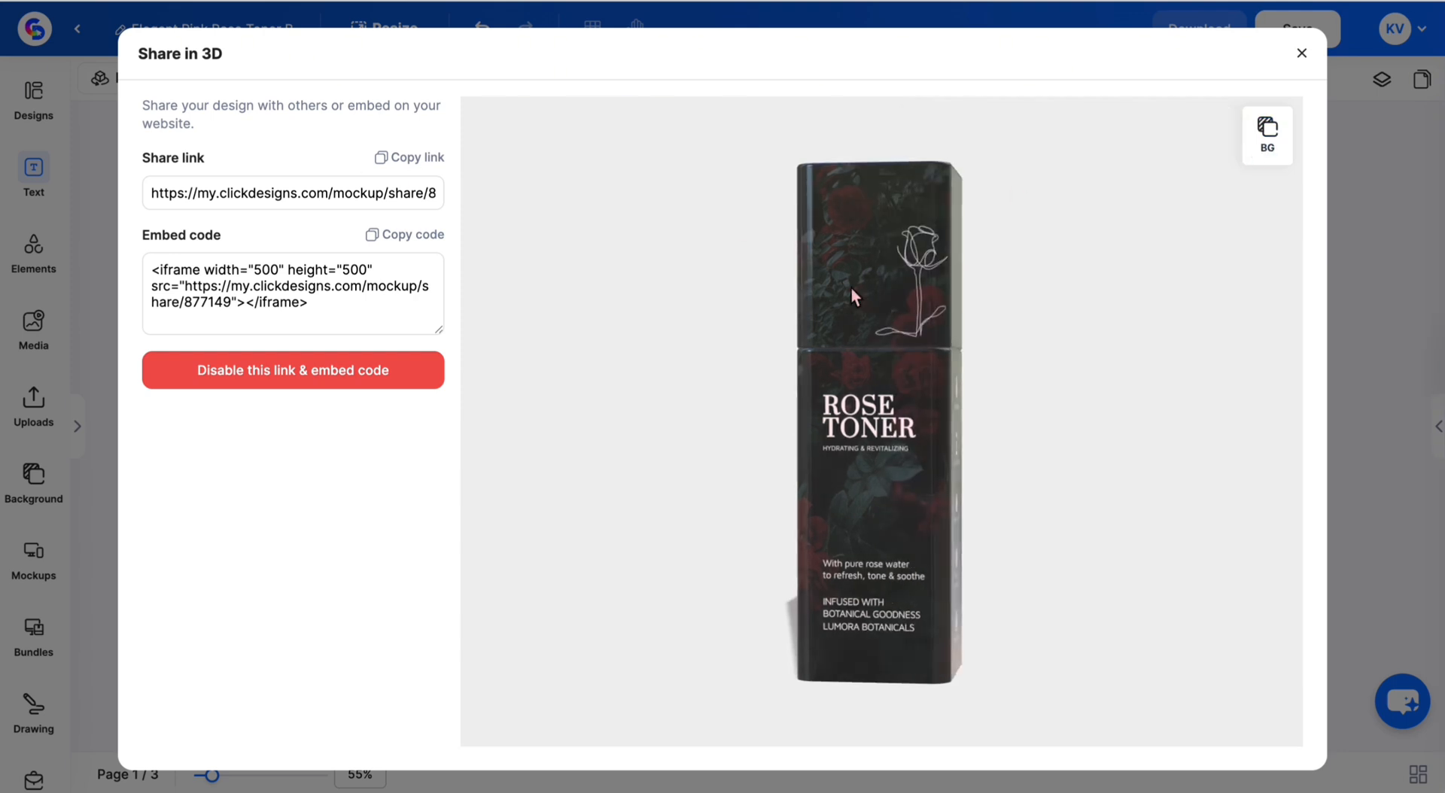
left_click_drag(865, 303, 910, 311)
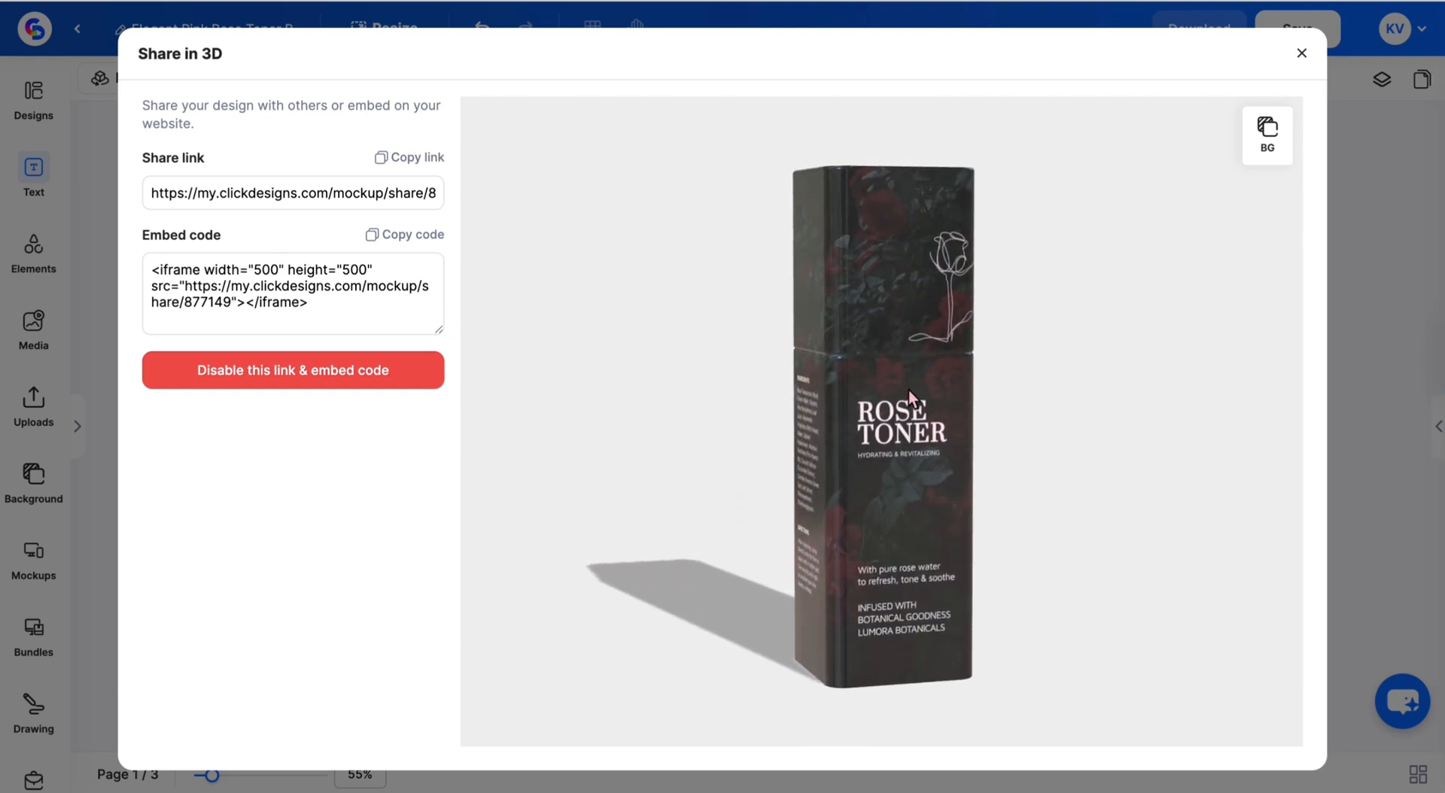
mouse_move(909, 390)
left_mouse_down()
mouse_move(891, 388)
mouse_move(915, 390)
left_mouse_up()
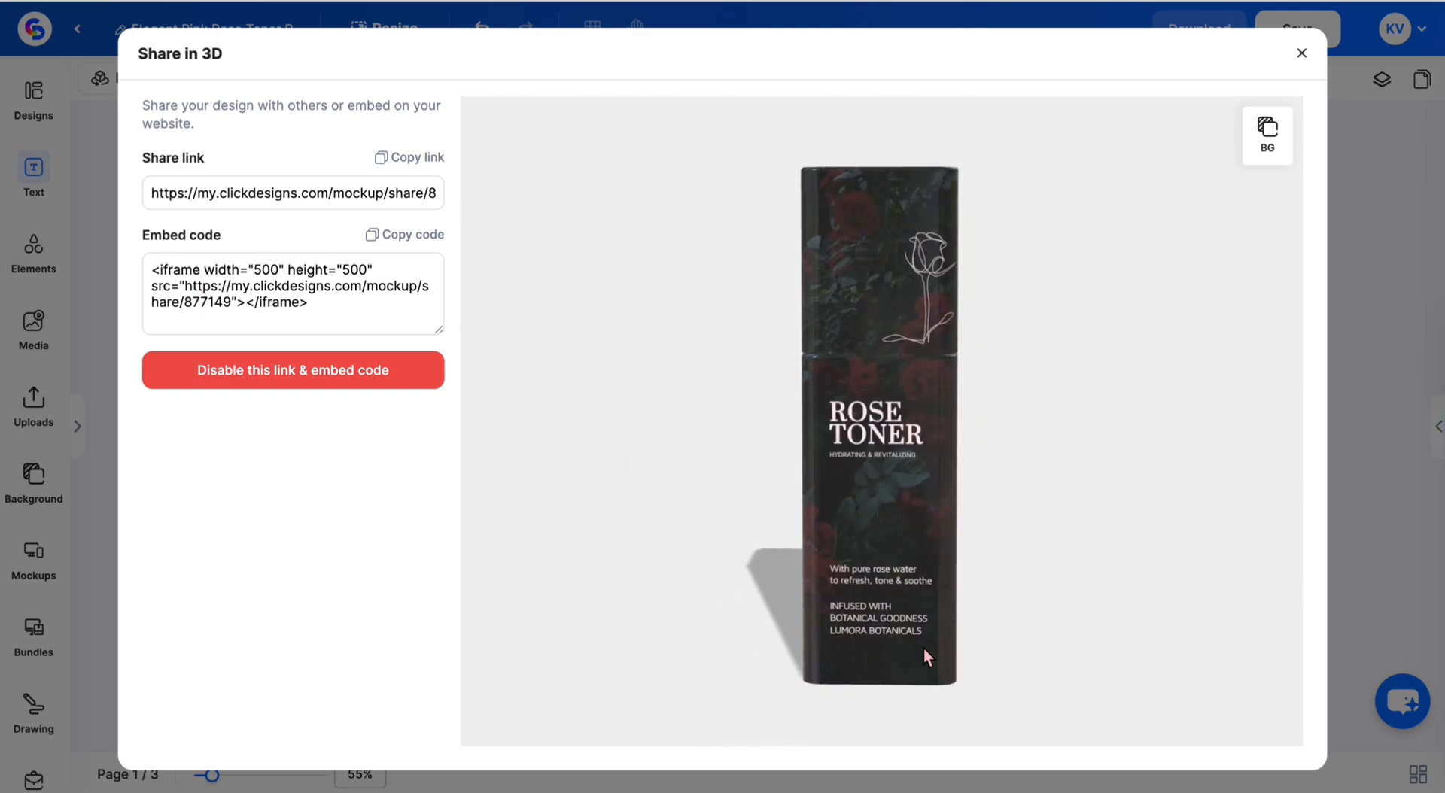
left_click(898, 772)
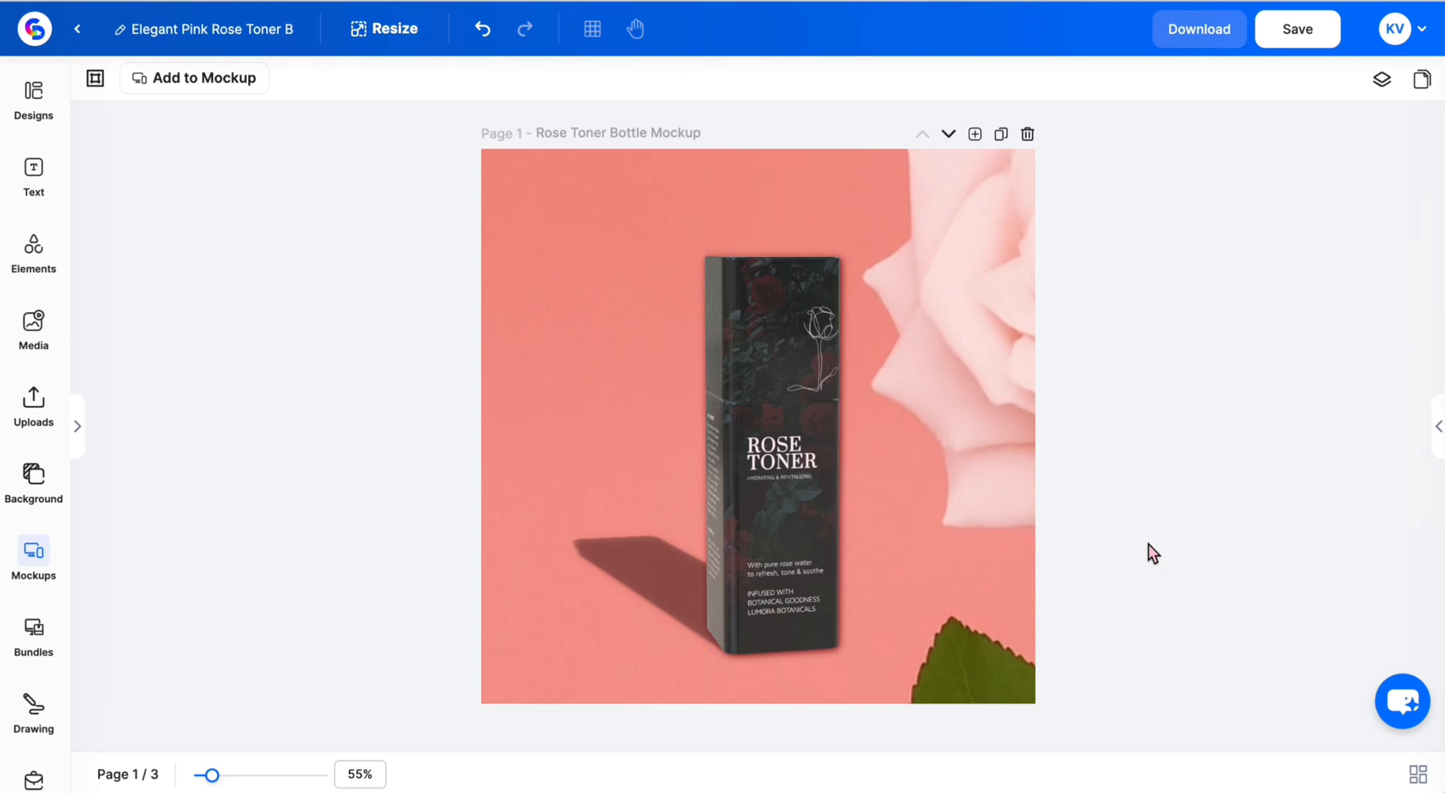
- Download a mockup video of the bottle using the Horizontal rotation & zoom in animation
left_click(781, 478)
left_click(444, 91)
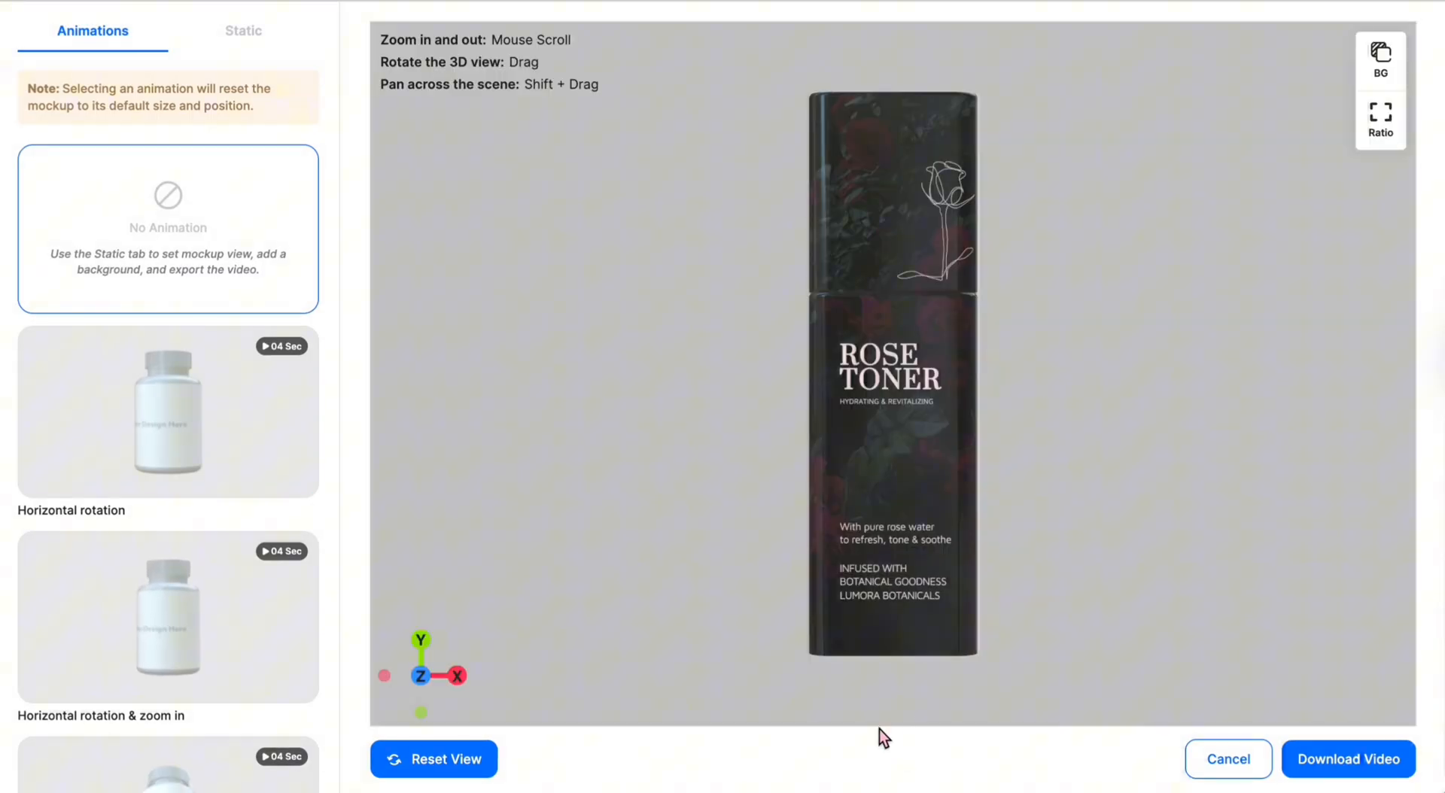
scroll(206, 400, "down", 2)
left_click(194, 531)
scroll(194, 531, "down", 1)
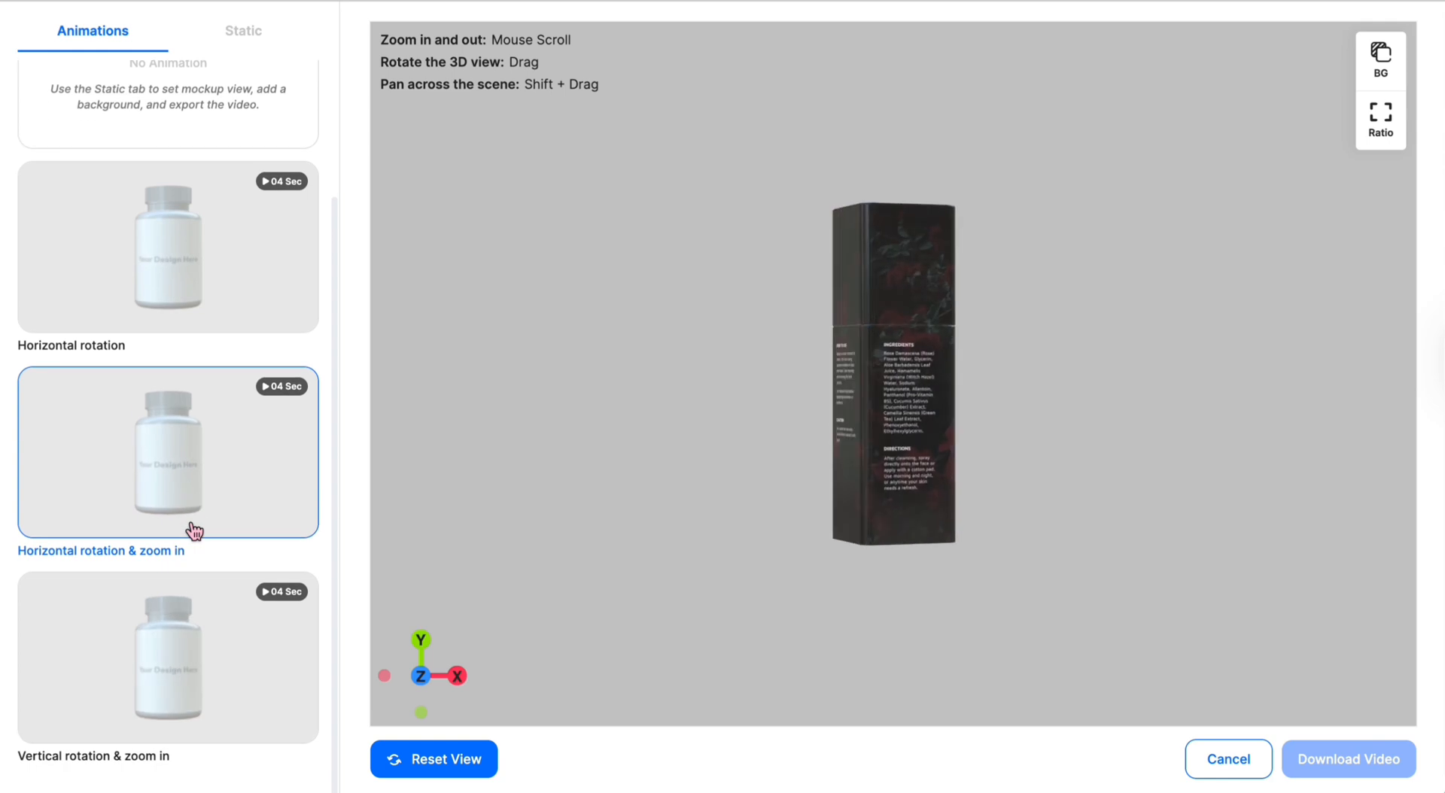
left_click(1385, 68)
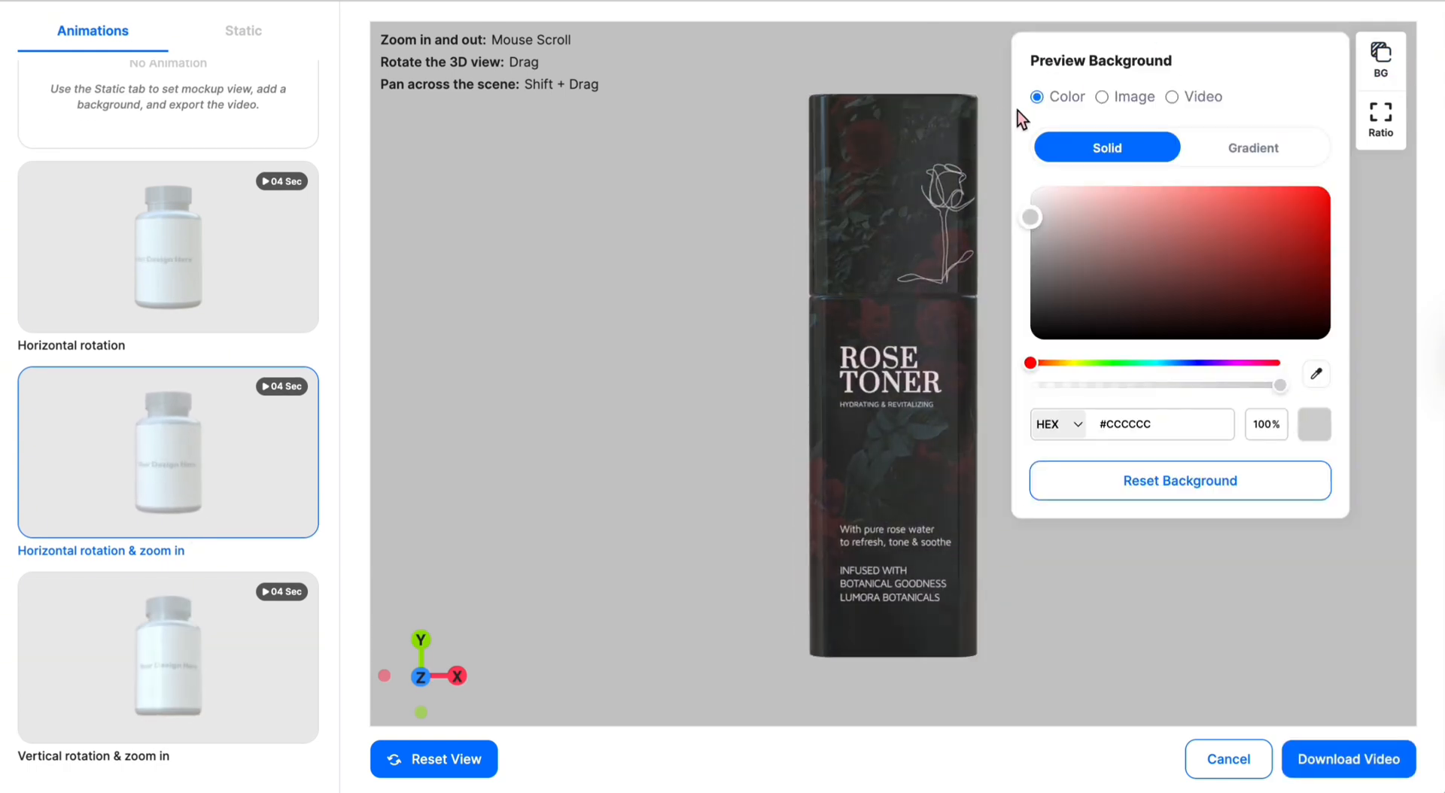
left_click(722, 141)
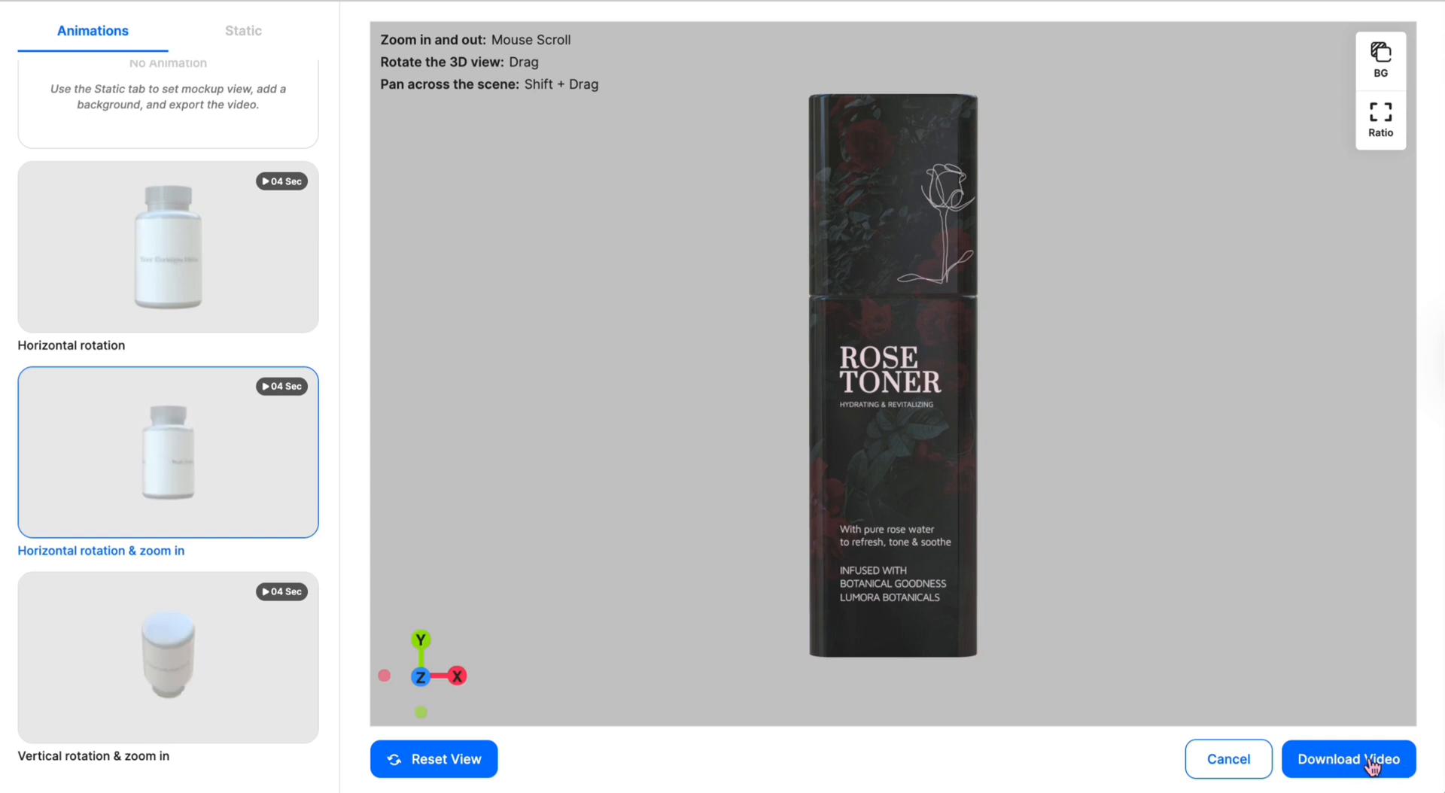
left_click(1244, 774)
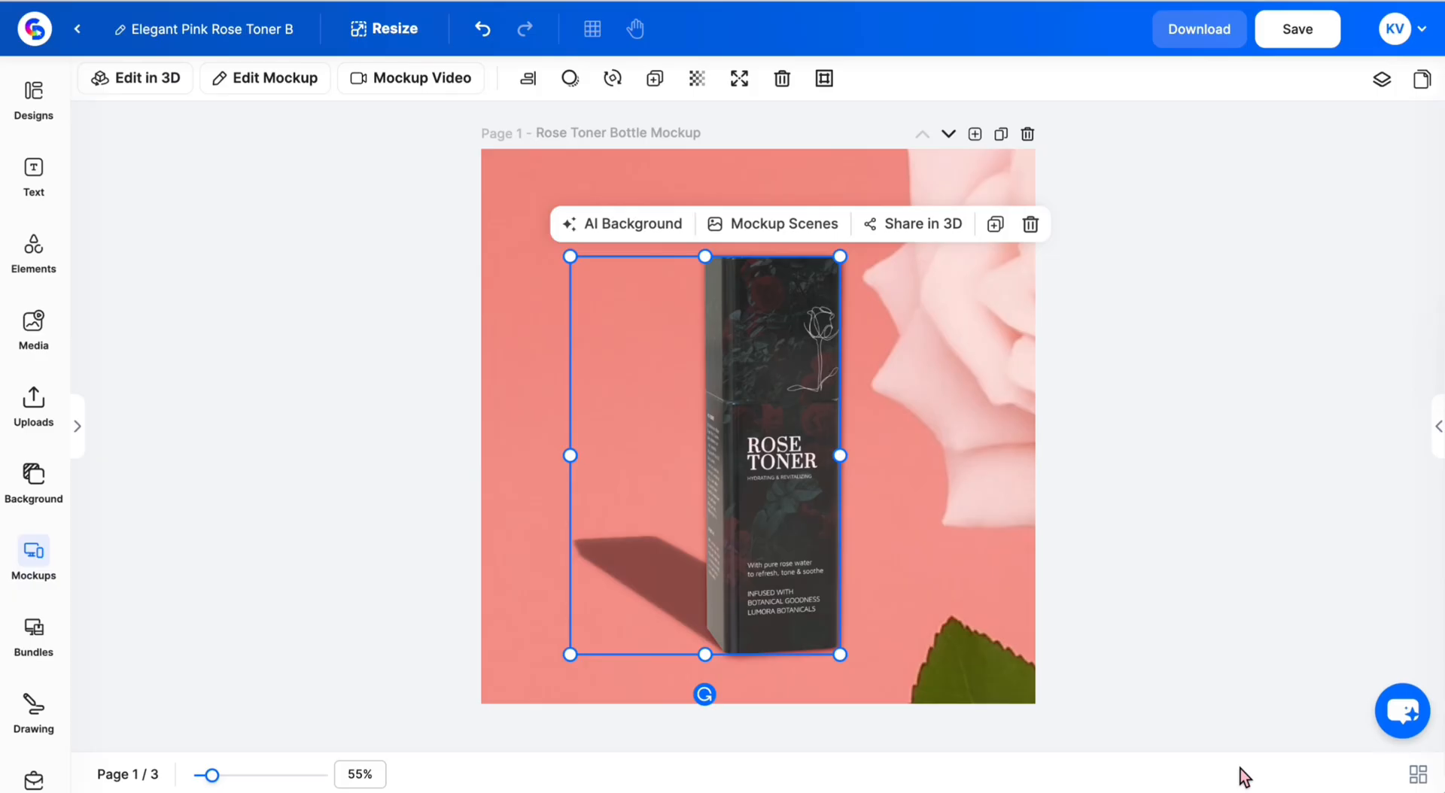
- Check the Layers panel, then save the Rose Toner mockup design
left_click(1382, 81)
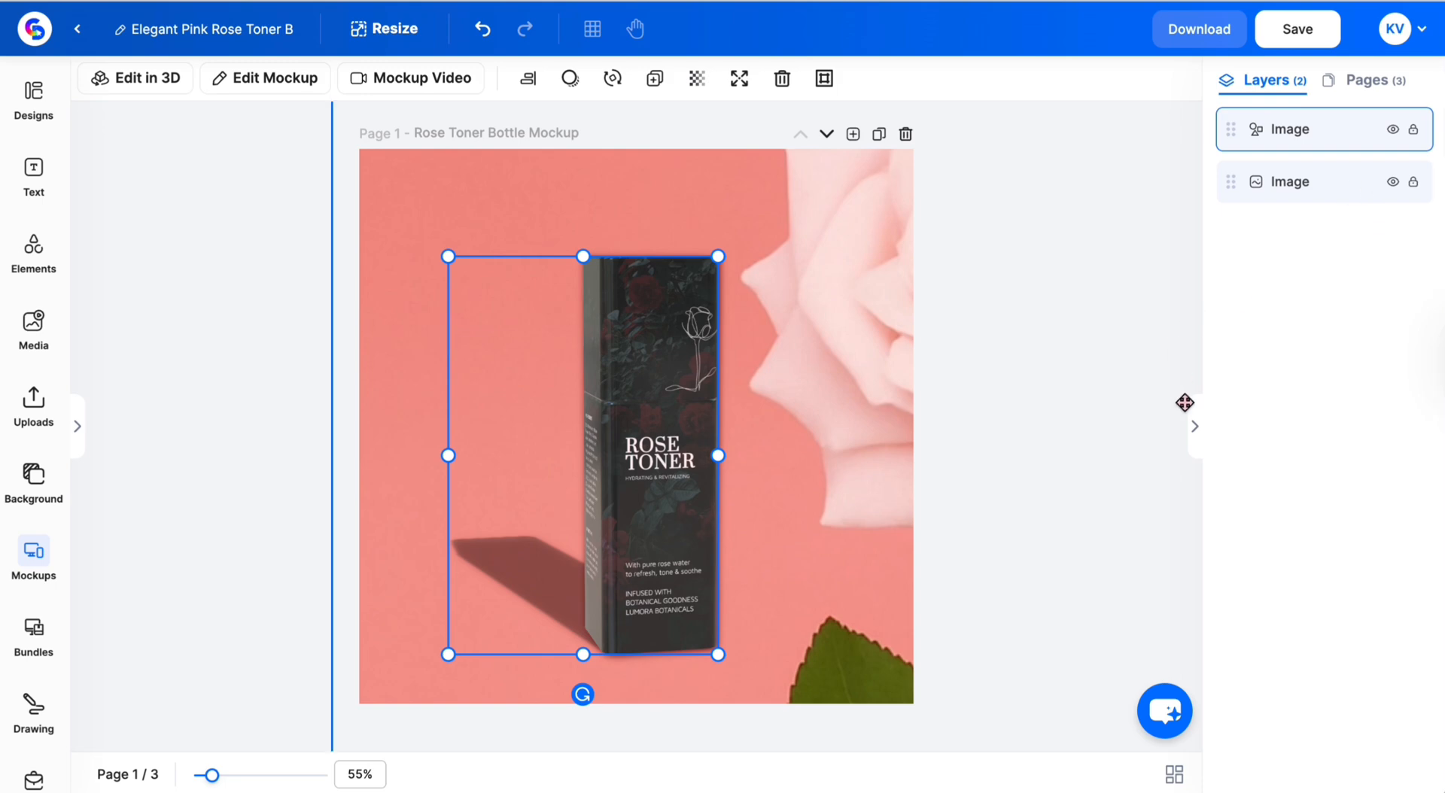
left_click(1194, 426)
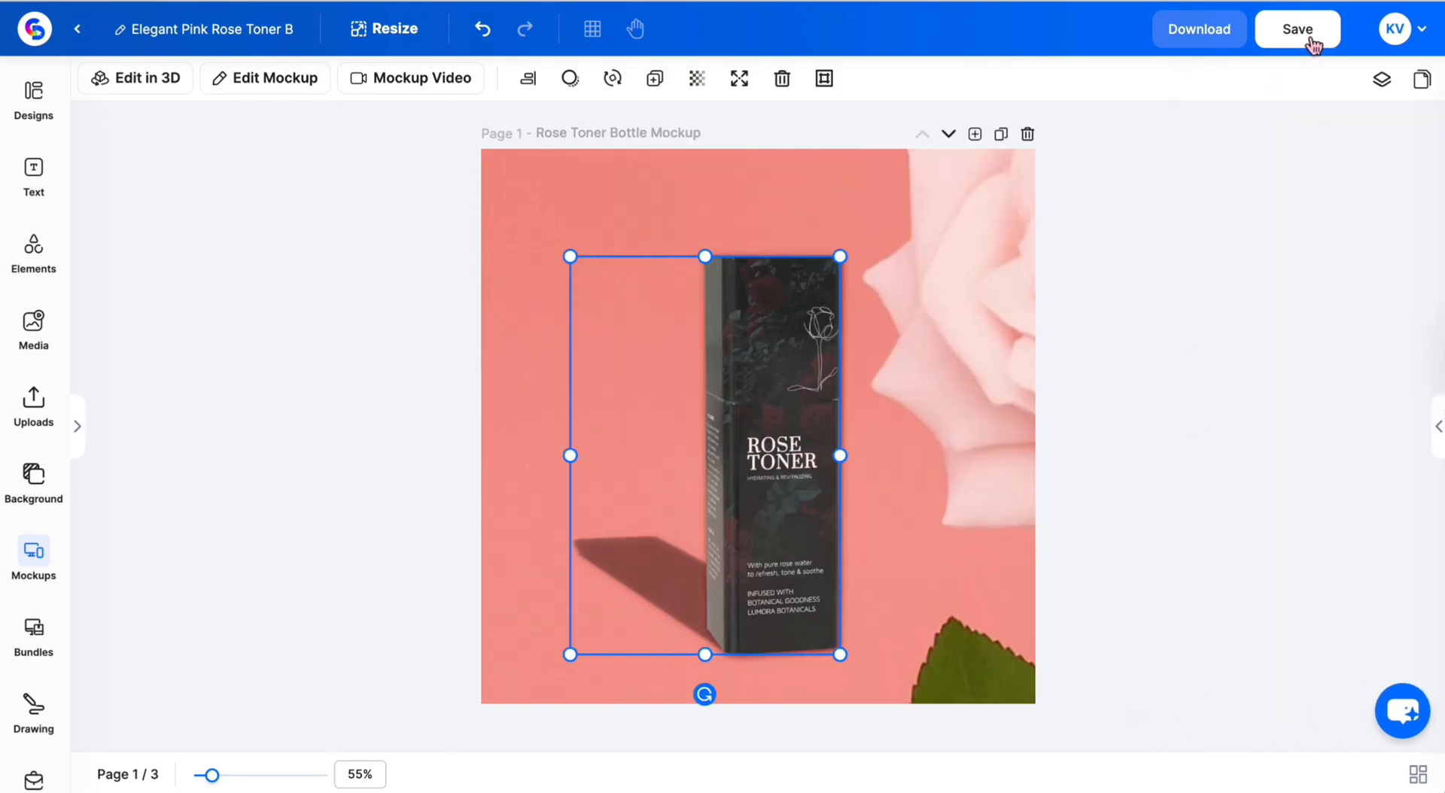
left_click(1298, 30)
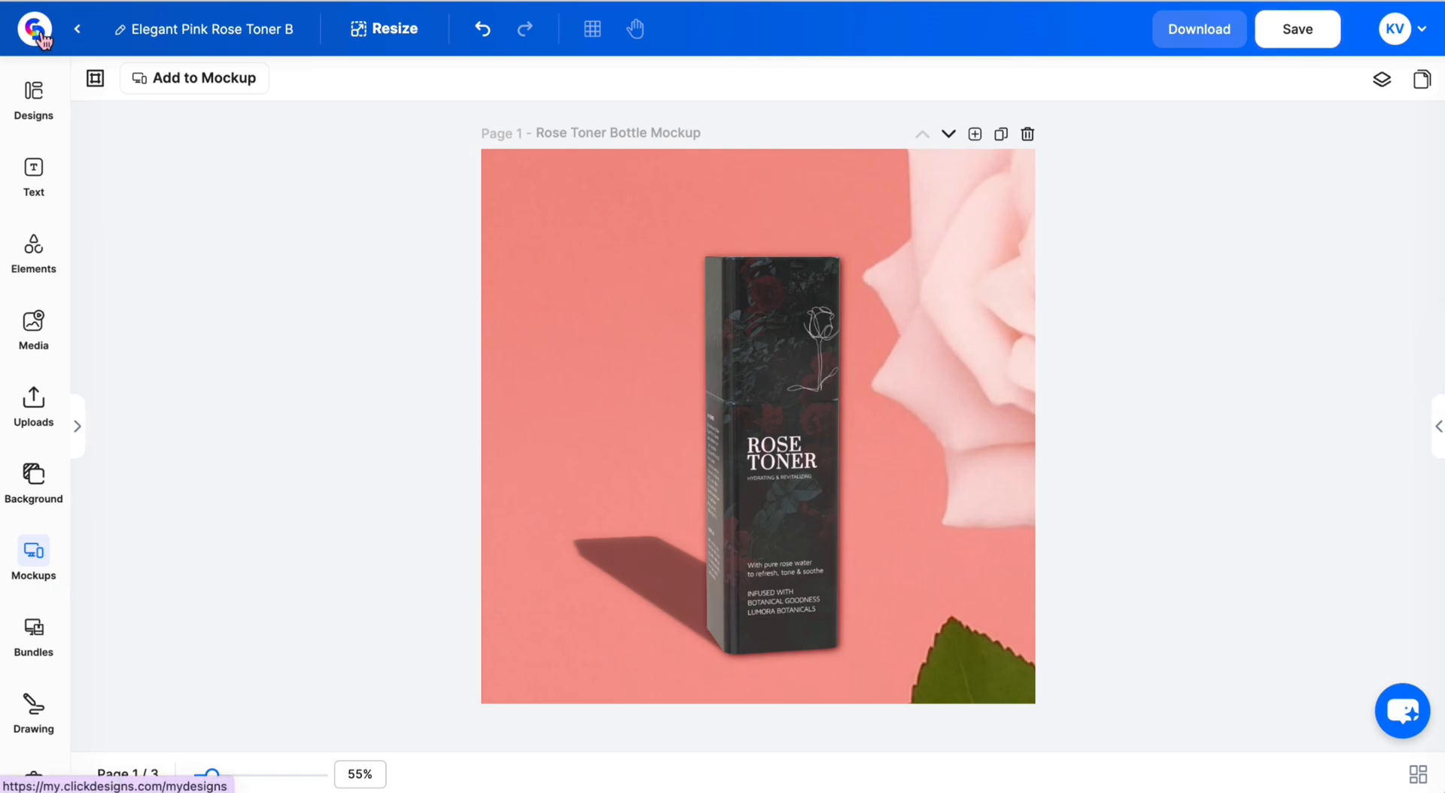
- From My Designs, preview the Rose Toner design and view its second and third pages
left_click(35, 30)
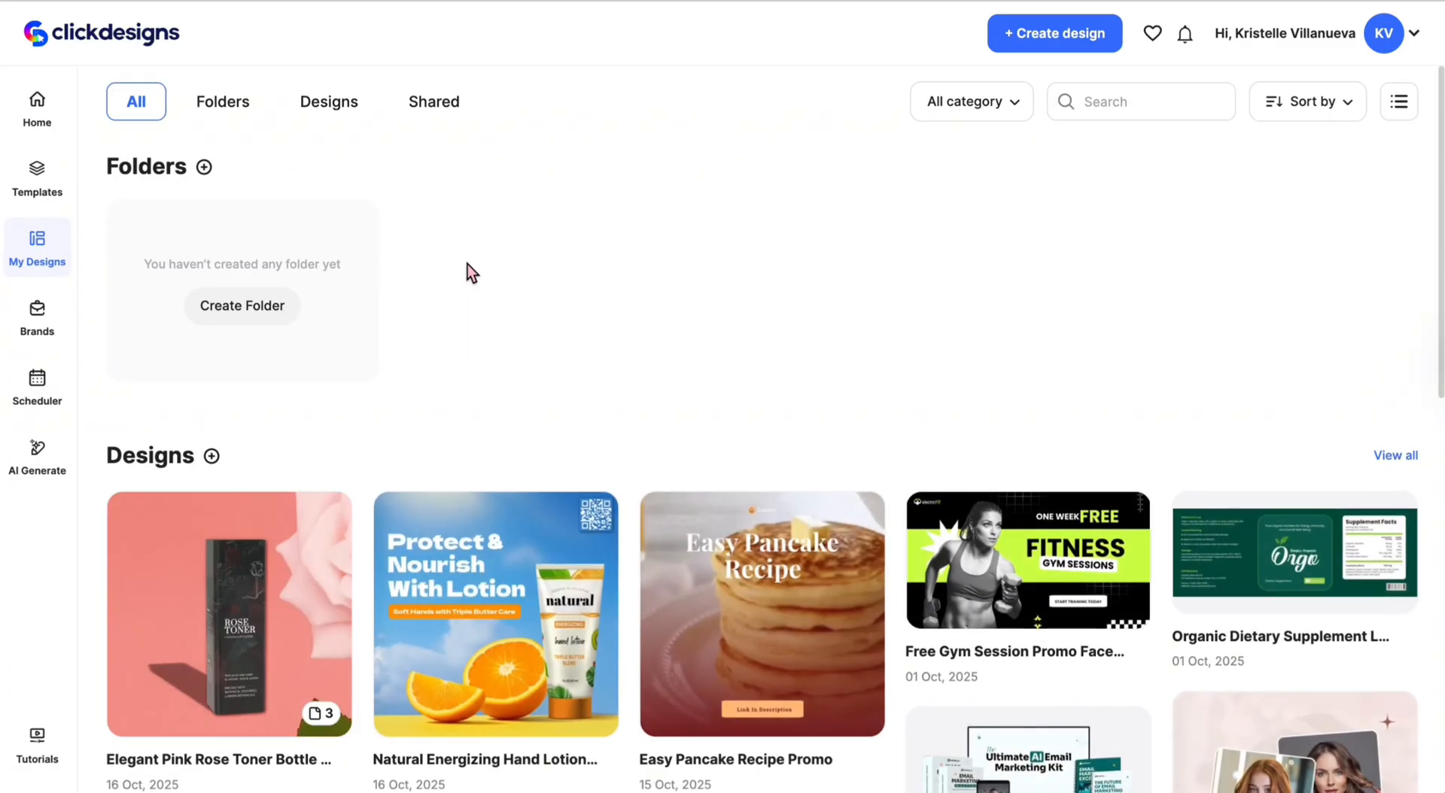
left_click(188, 514)
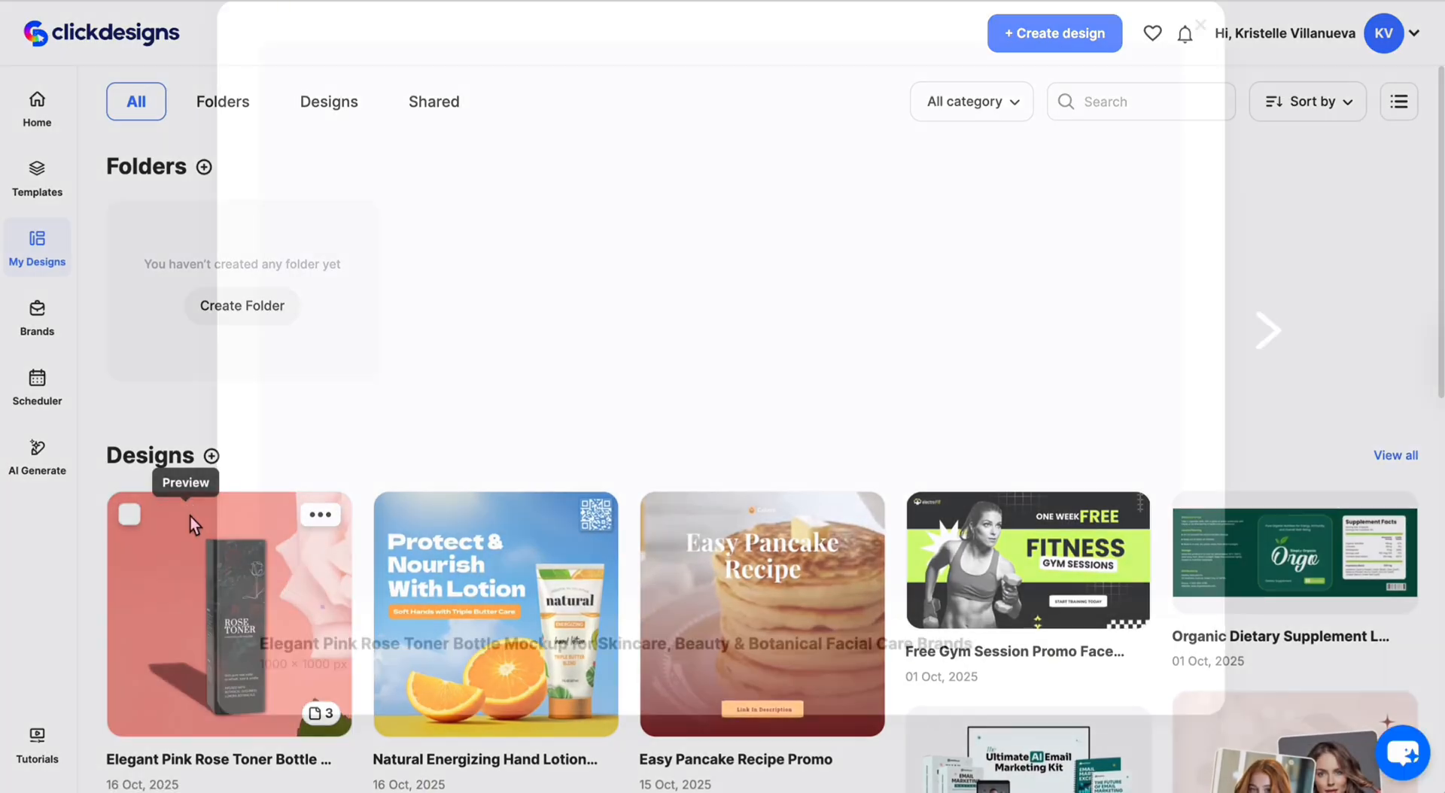
scroll(640, 449, "down", 1)
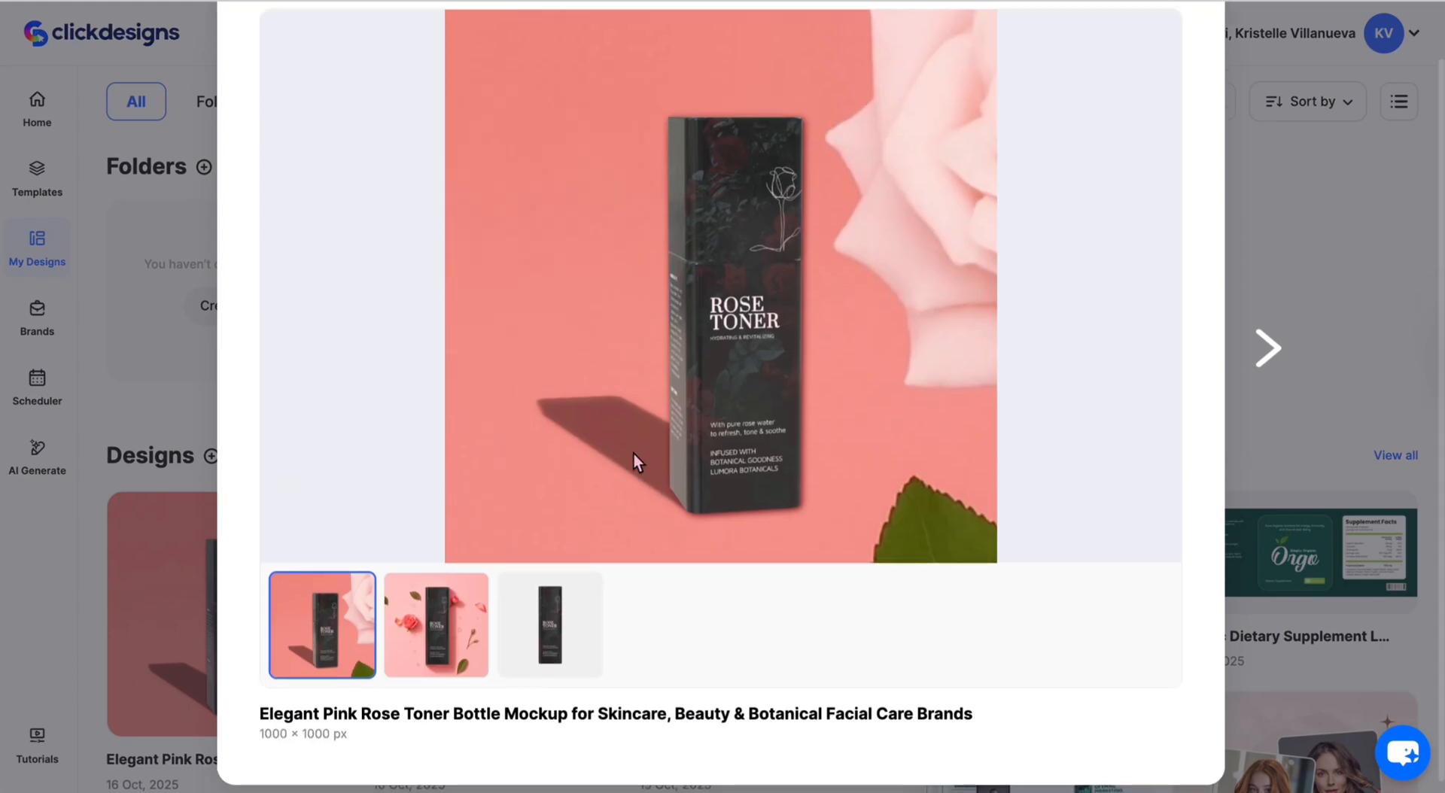
left_click(433, 622)
left_click(535, 629)
scroll(642, 618, "up", 1)
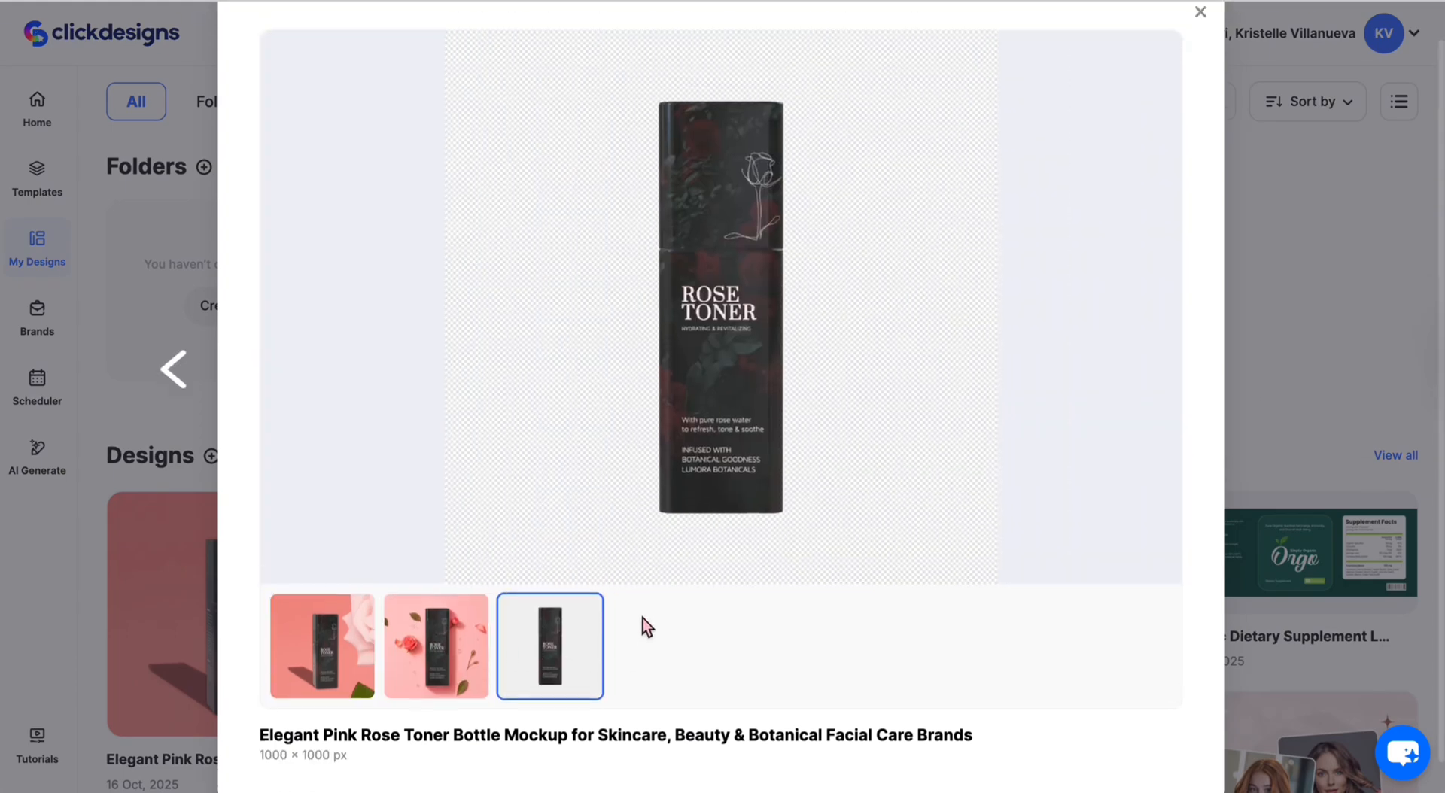